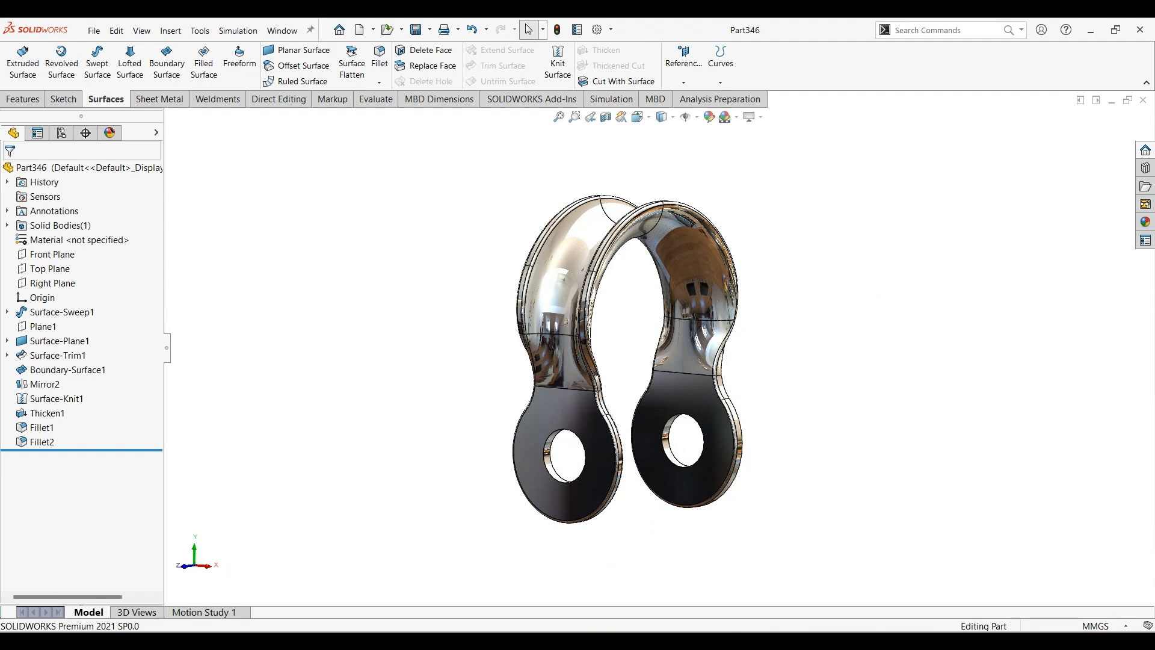
Review the Part346_1_dwg.PDF drawing in the browser, return to SOLIDWORKS and create a new part document.
key(alt+Tab)
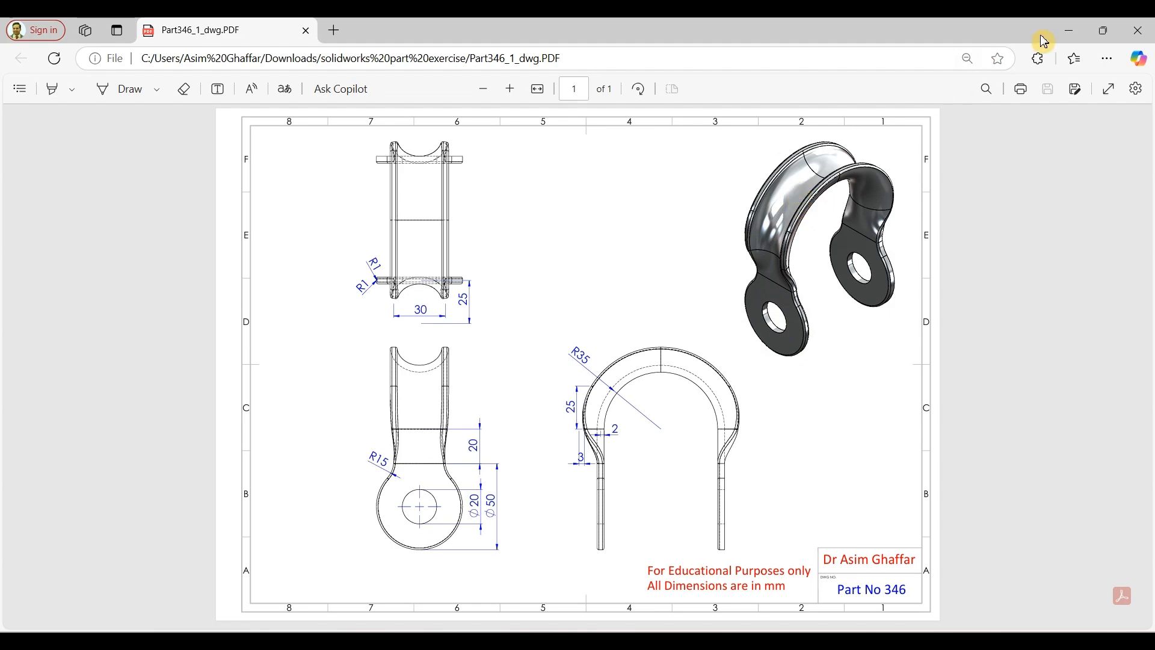
click(1070, 30)
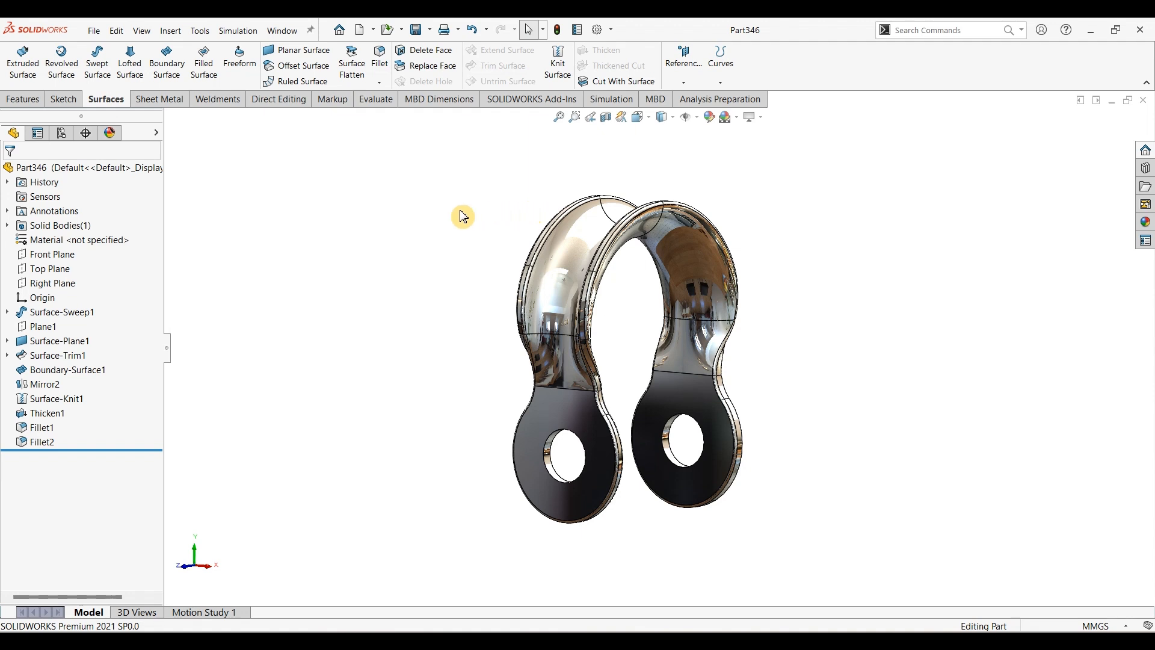
click(94, 30)
click(114, 52)
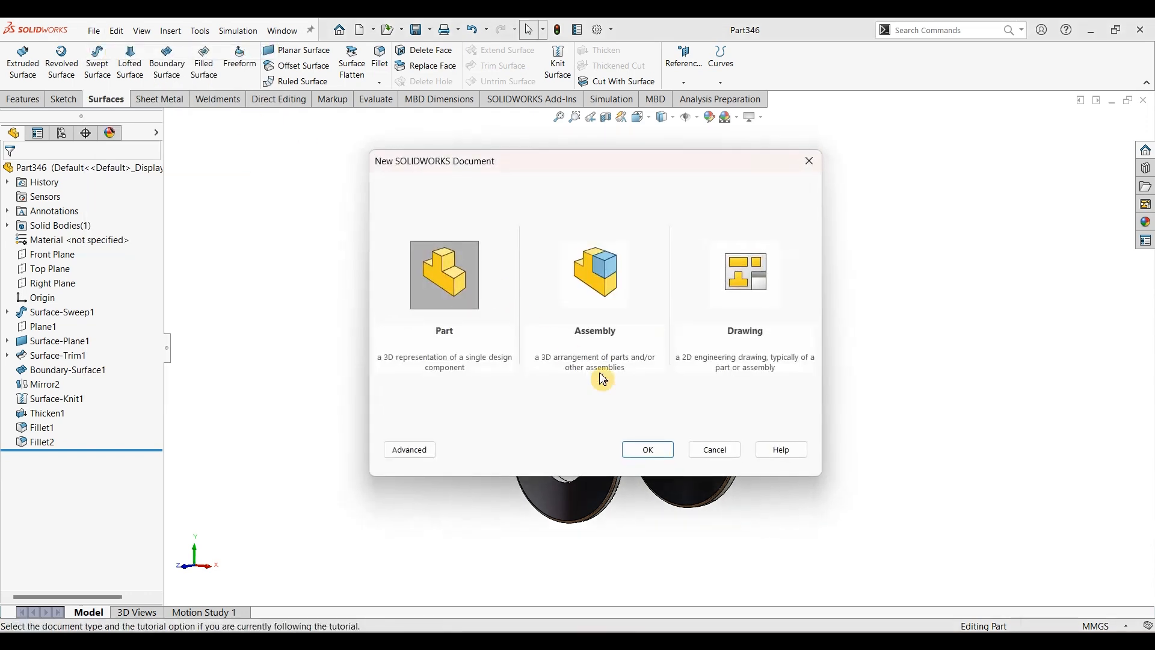
click(656, 450)
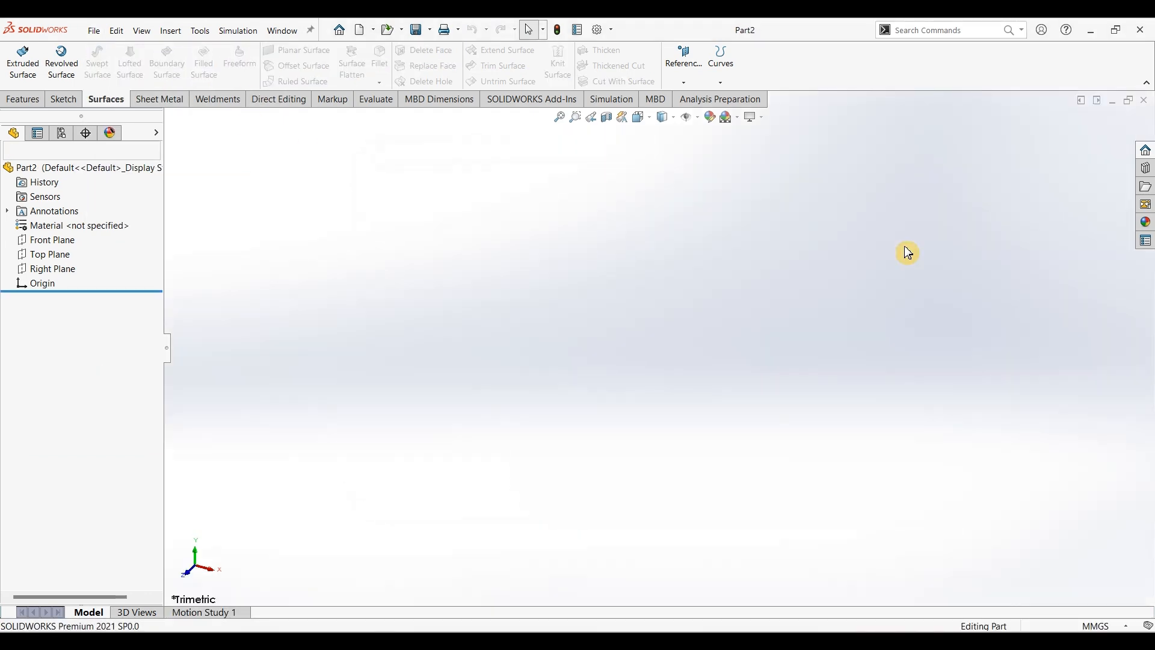
Sketch a three-point quarter arc of about 74 mm radius on the Right Plane, ending directly above the origin.
click(60, 272)
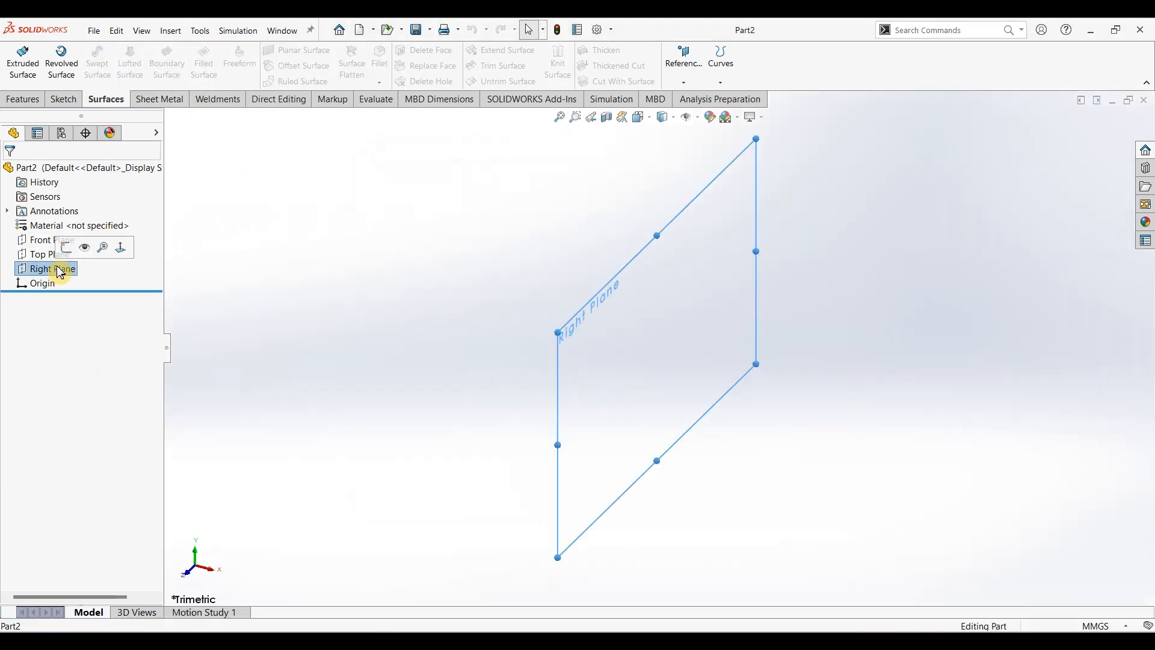
click(62, 100)
click(19, 60)
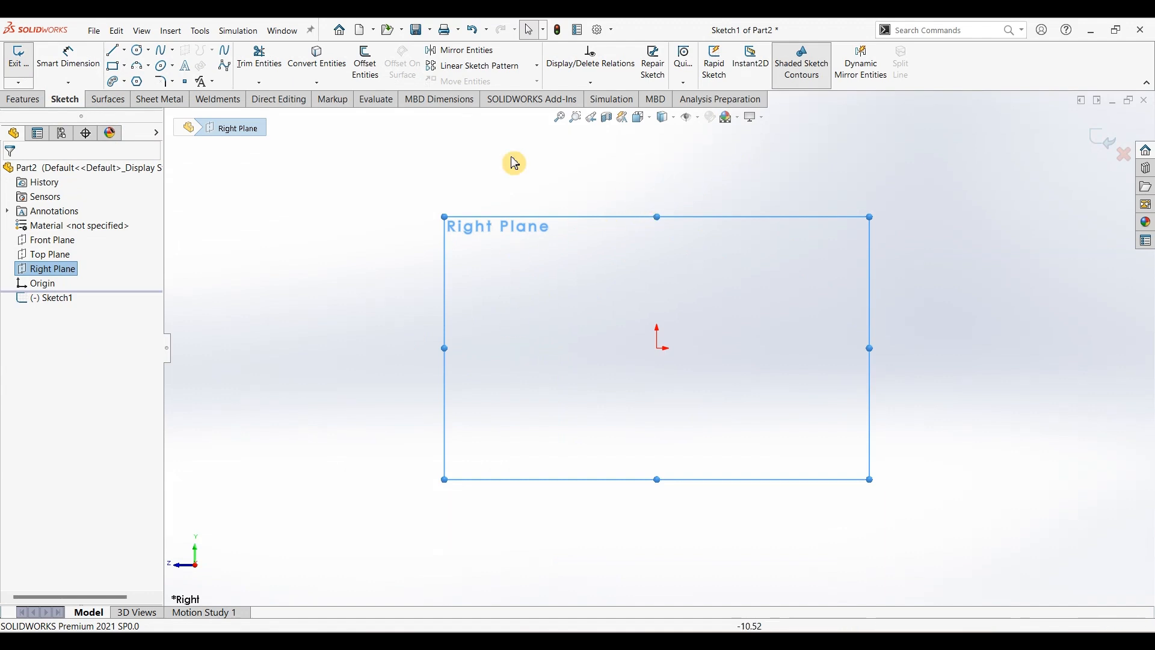
click(137, 65)
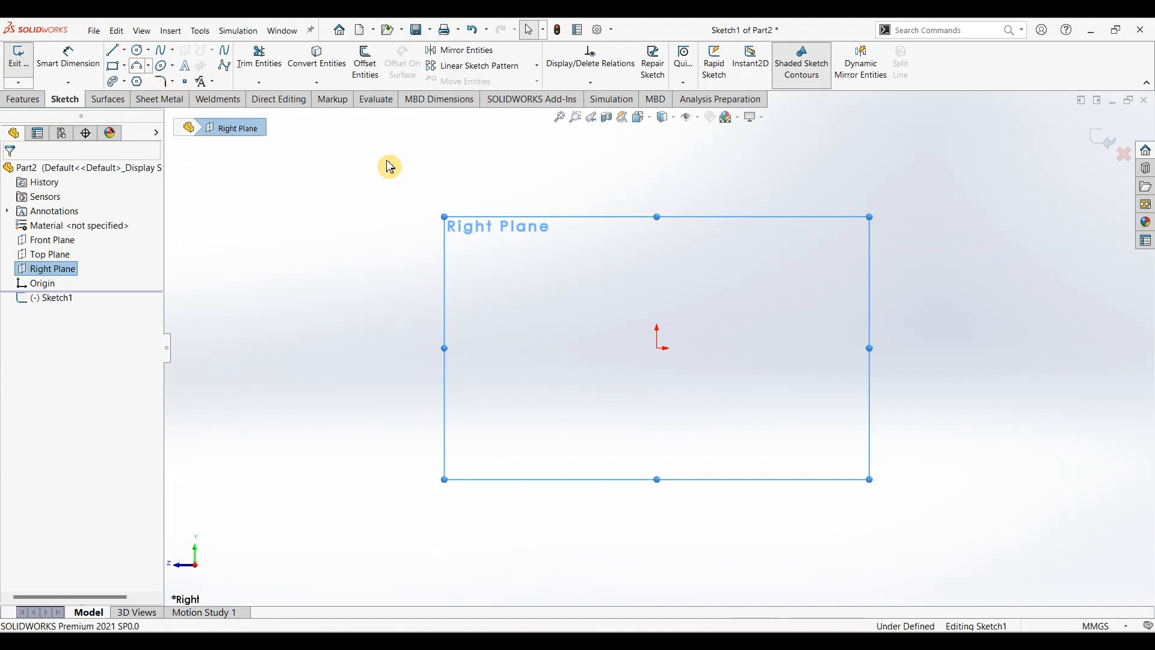
click(488, 348)
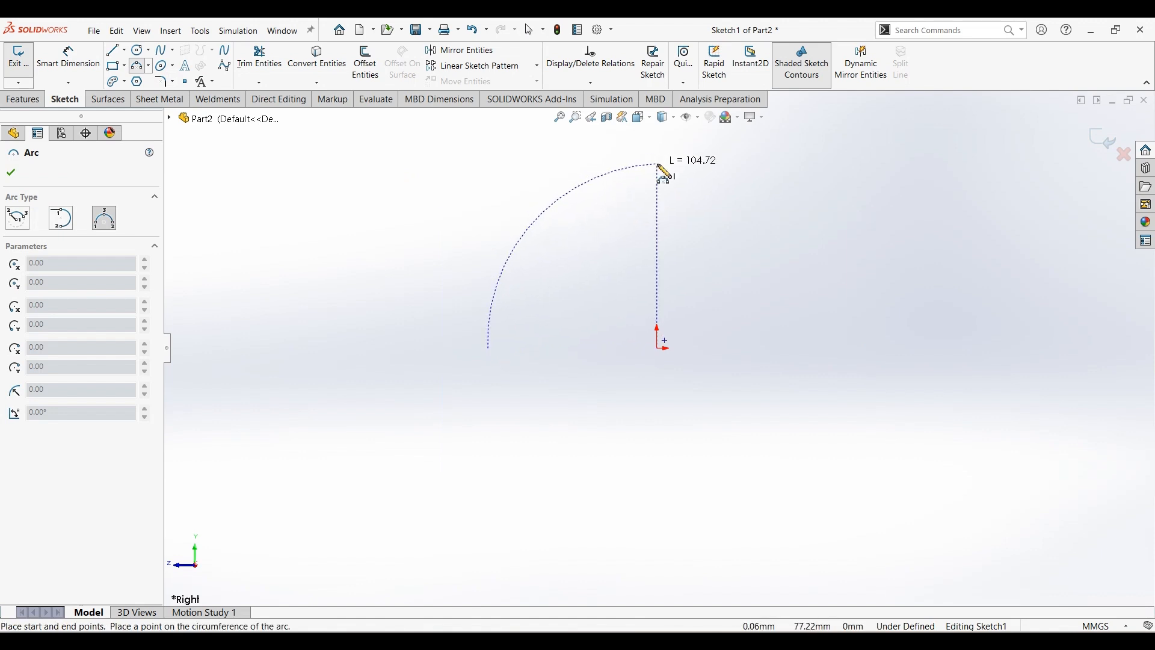
click(656, 165)
click(536, 223)
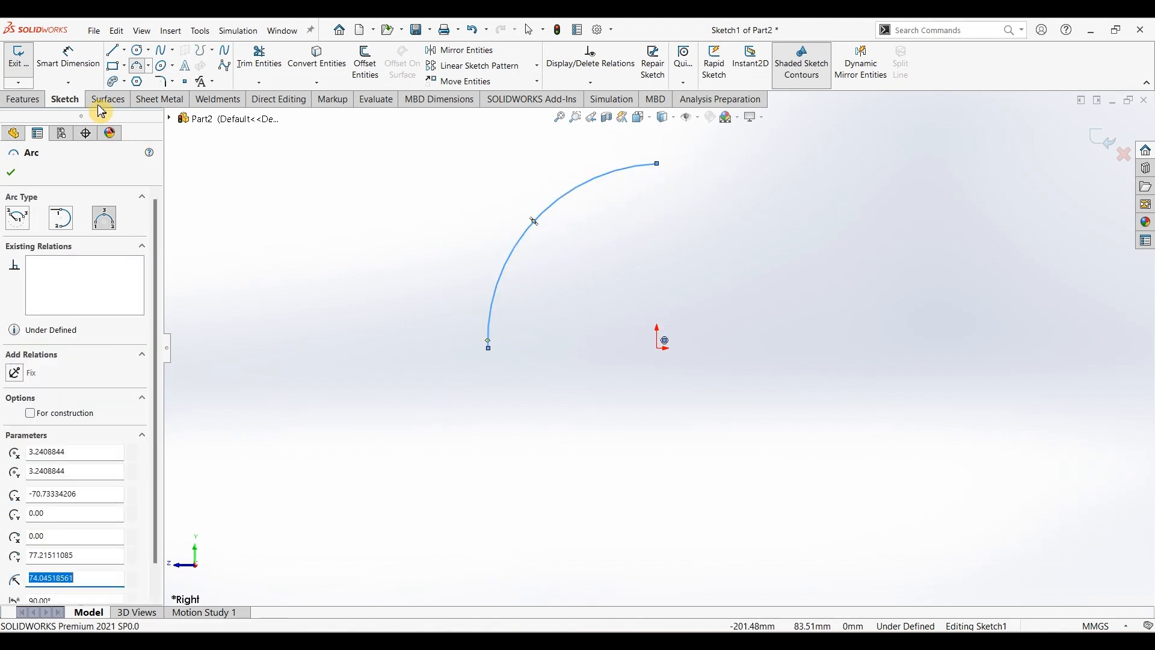
Dimension the arc's radius and set it to 35 mm.
click(68, 57)
click(535, 223)
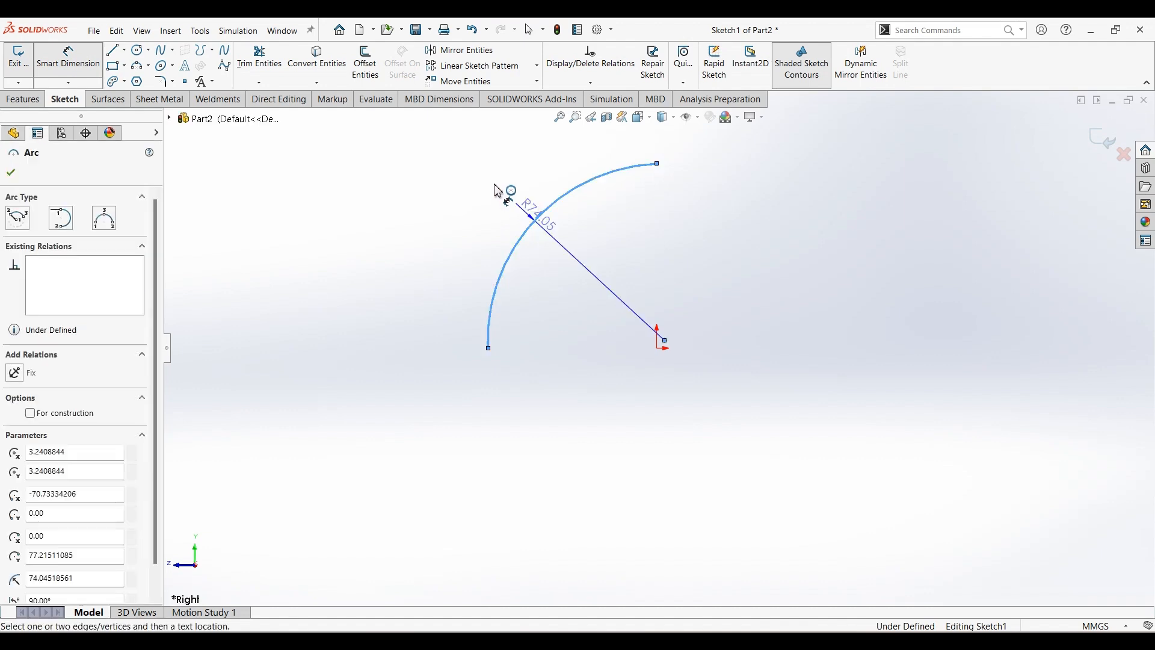
click(497, 192)
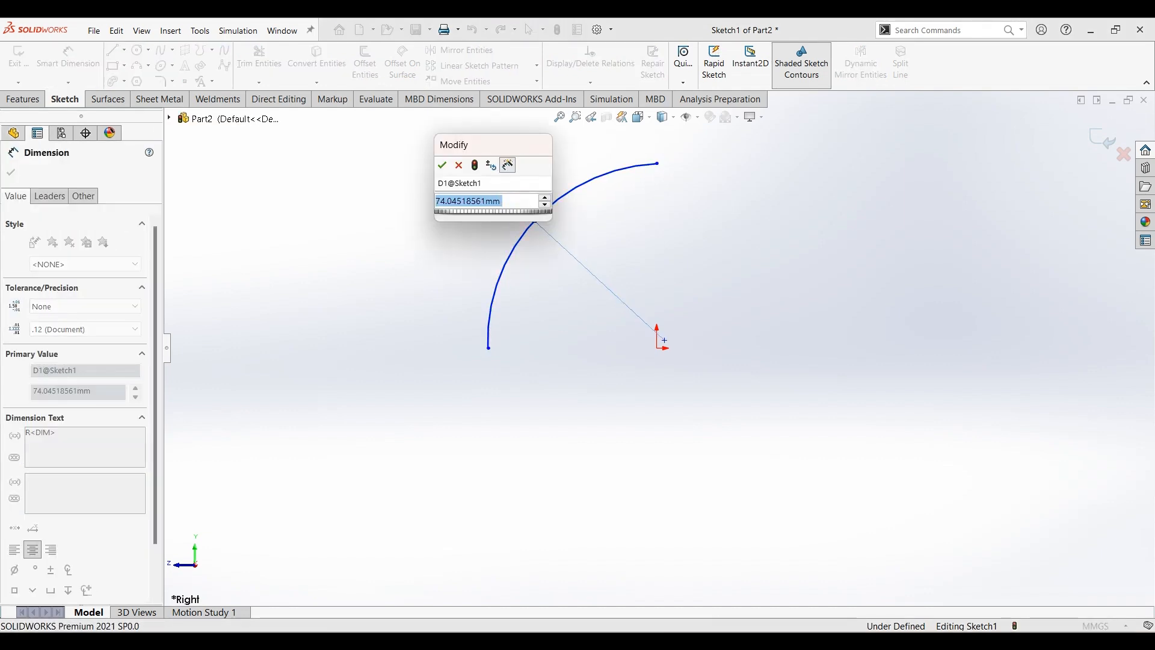
text(35)
key(Return)
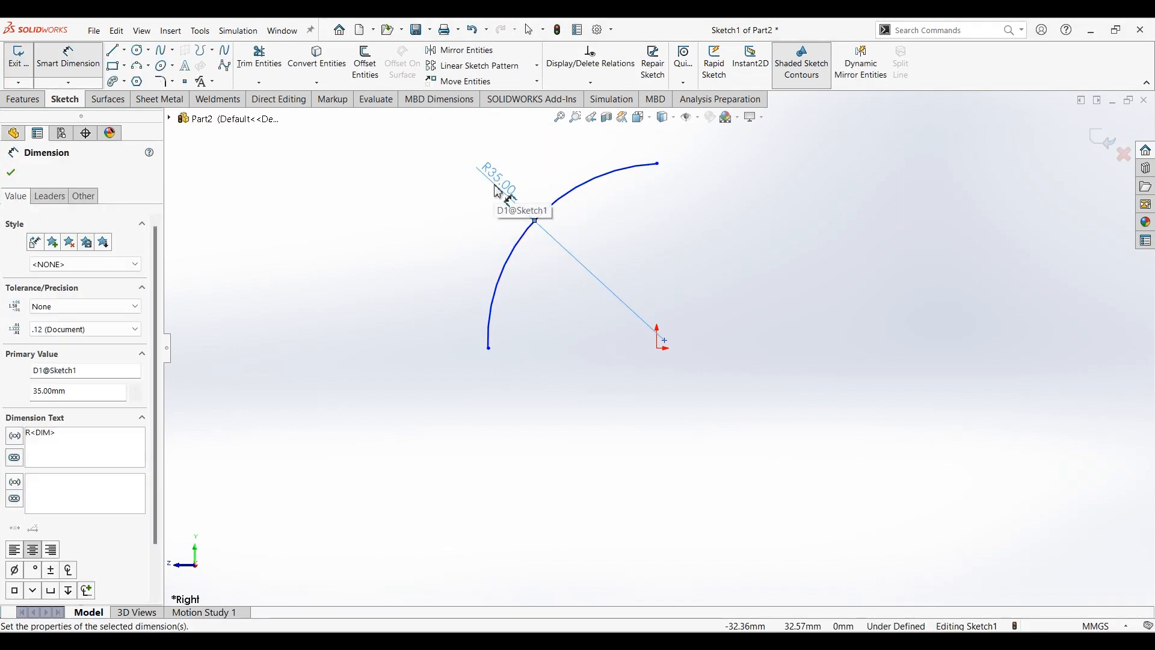
key(Escape)
Add a vertical relation between the arc's upper endpoint, its centre point and the origin.
click(658, 165)
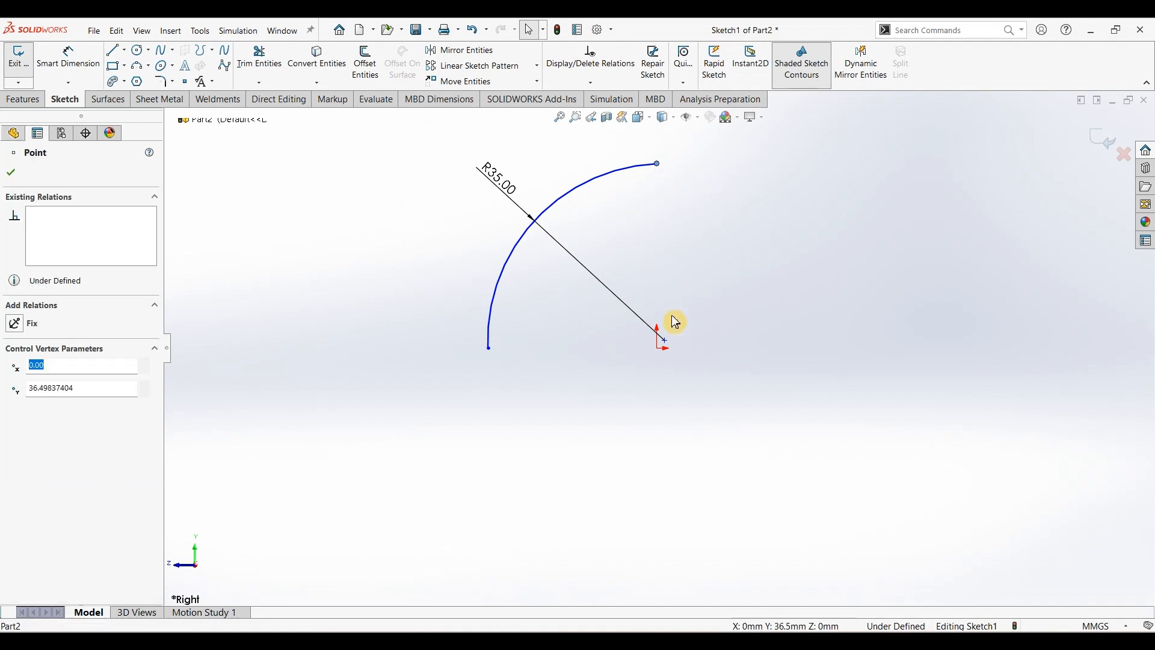
ctrl+click(665, 340)
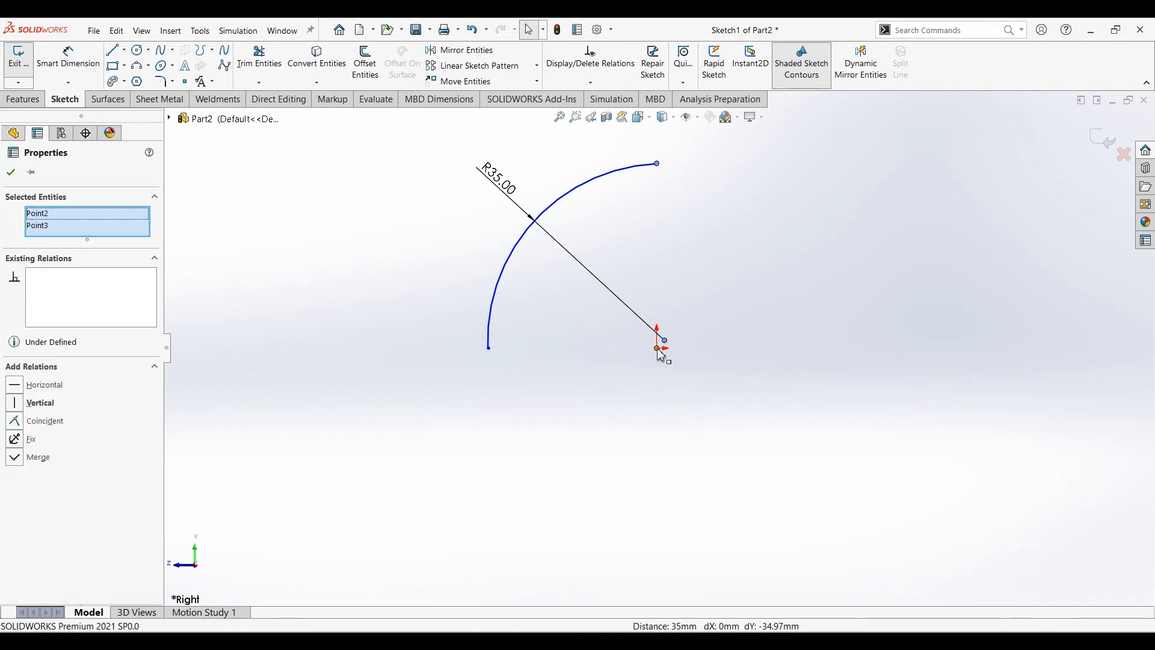
ctrl+click(659, 338)
click(686, 318)
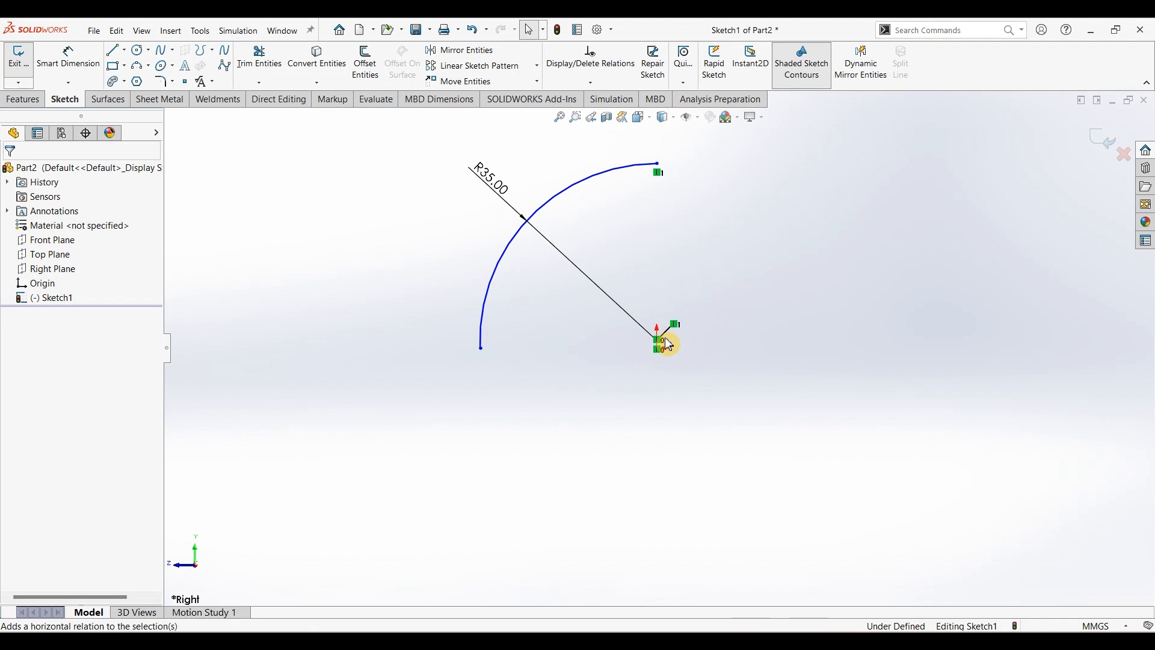
Make the arc's centre point coincident with the origin.
scroll(665, 340, down, 5)
click(644, 345)
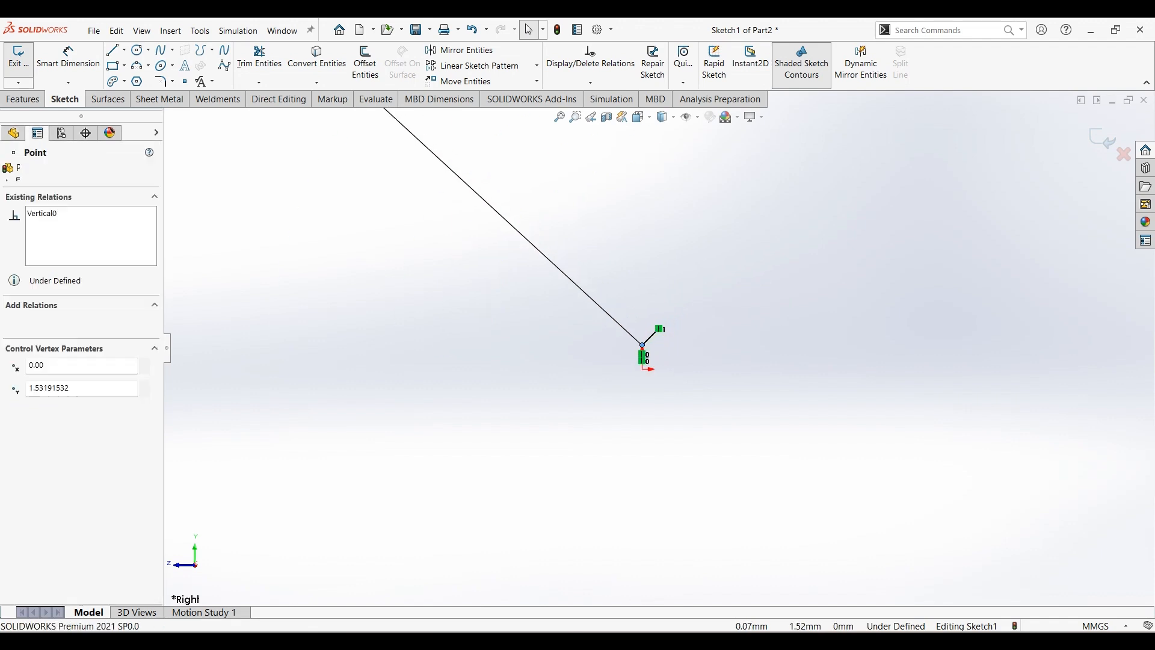
ctrl+click(644, 369)
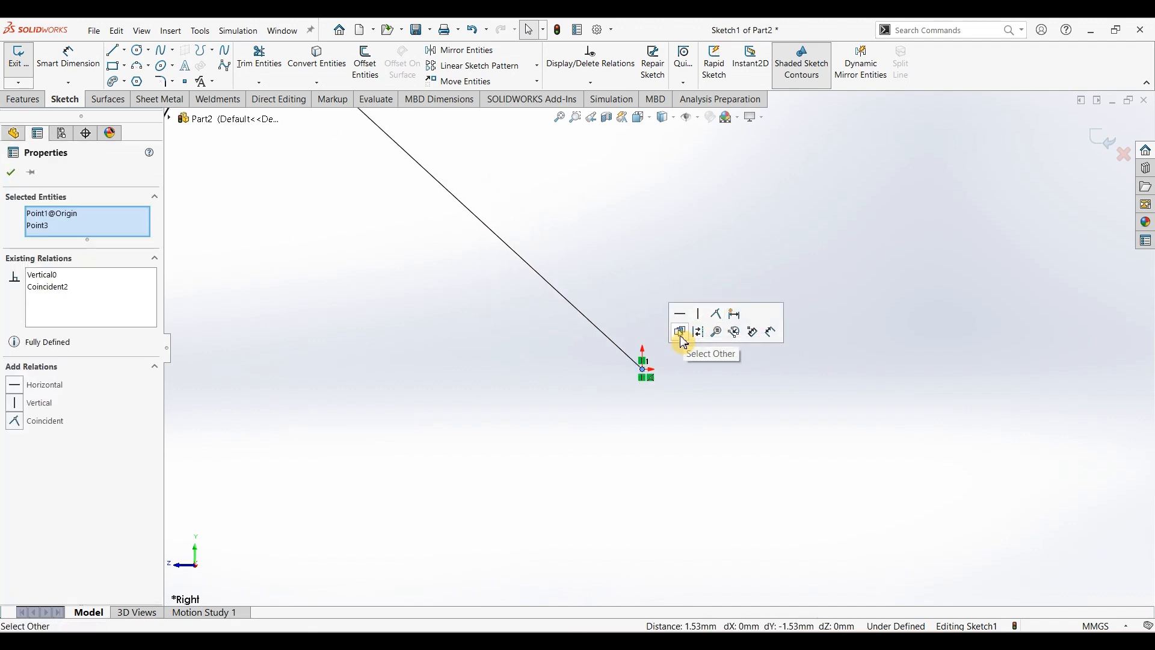
click(717, 322)
Add a horizontal relation between the arc's lower endpoint and the origin, and exit the sketch.
scroll(614, 356, up, 4)
click(504, 362)
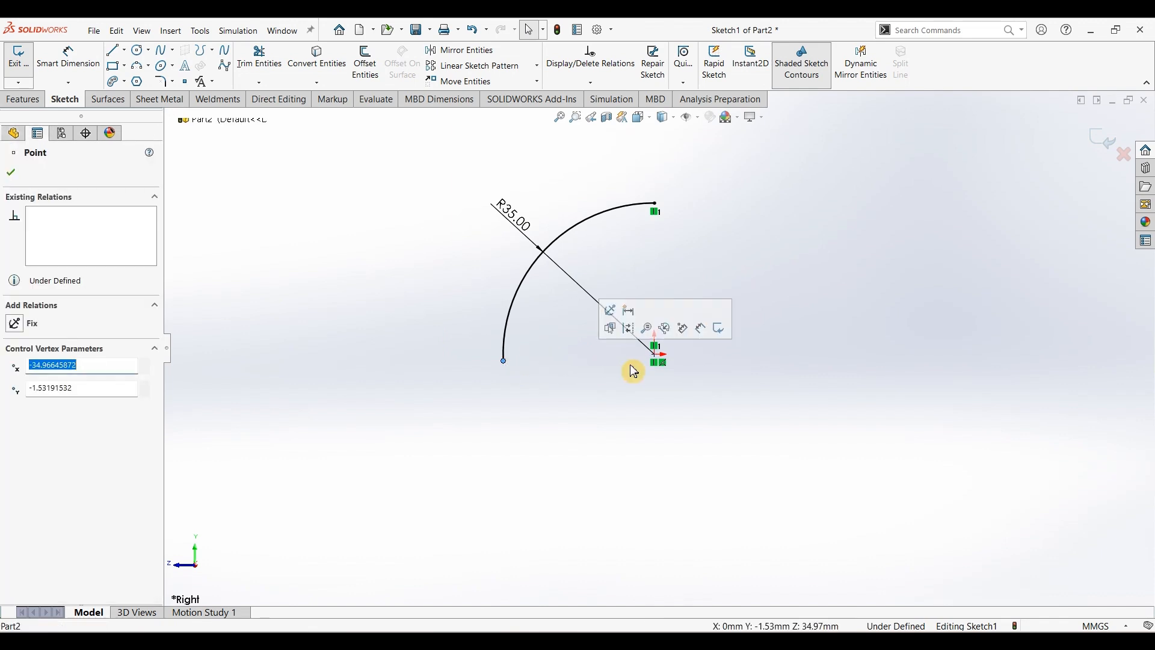
ctrl+click(656, 353)
click(694, 308)
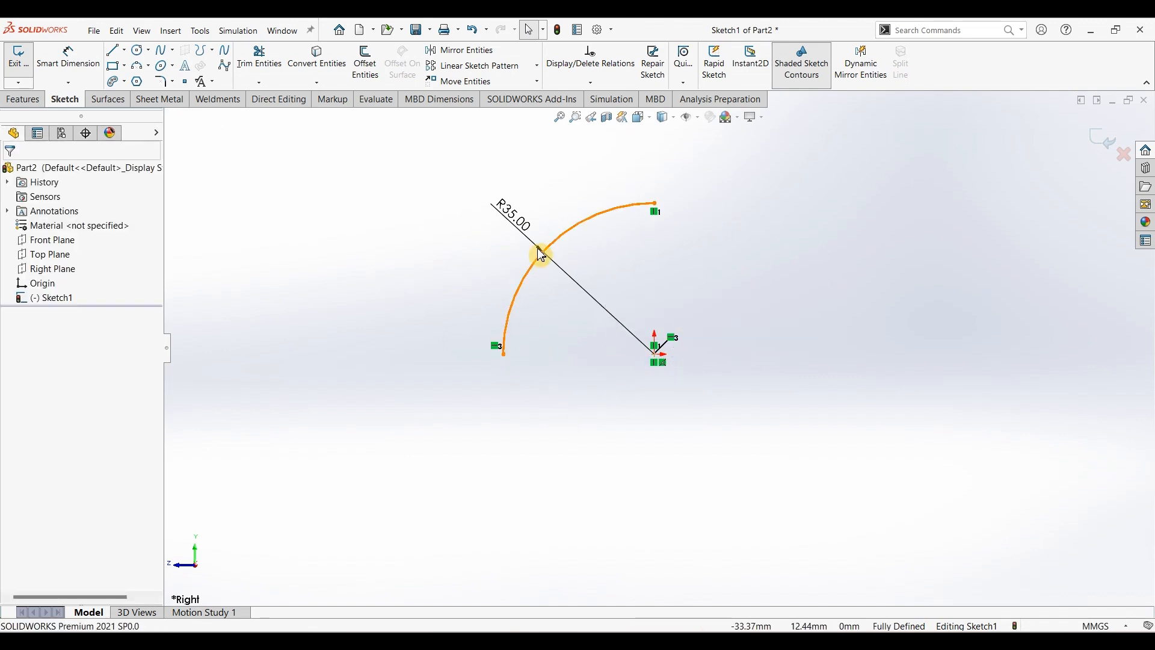
click(1102, 147)
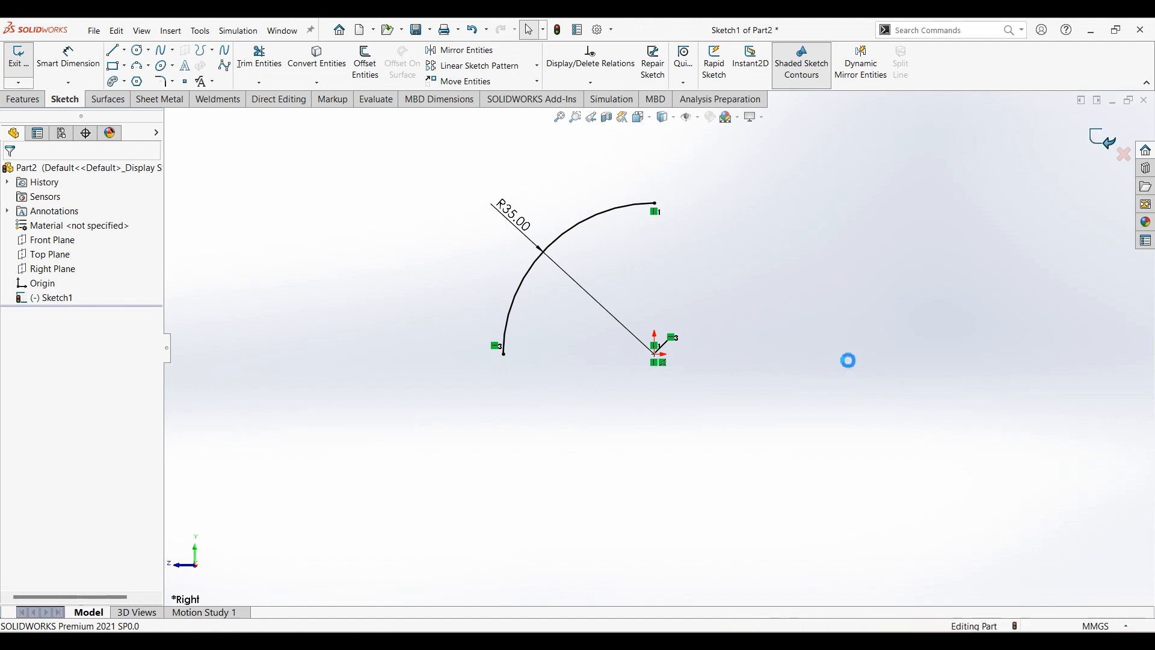
click(689, 357)
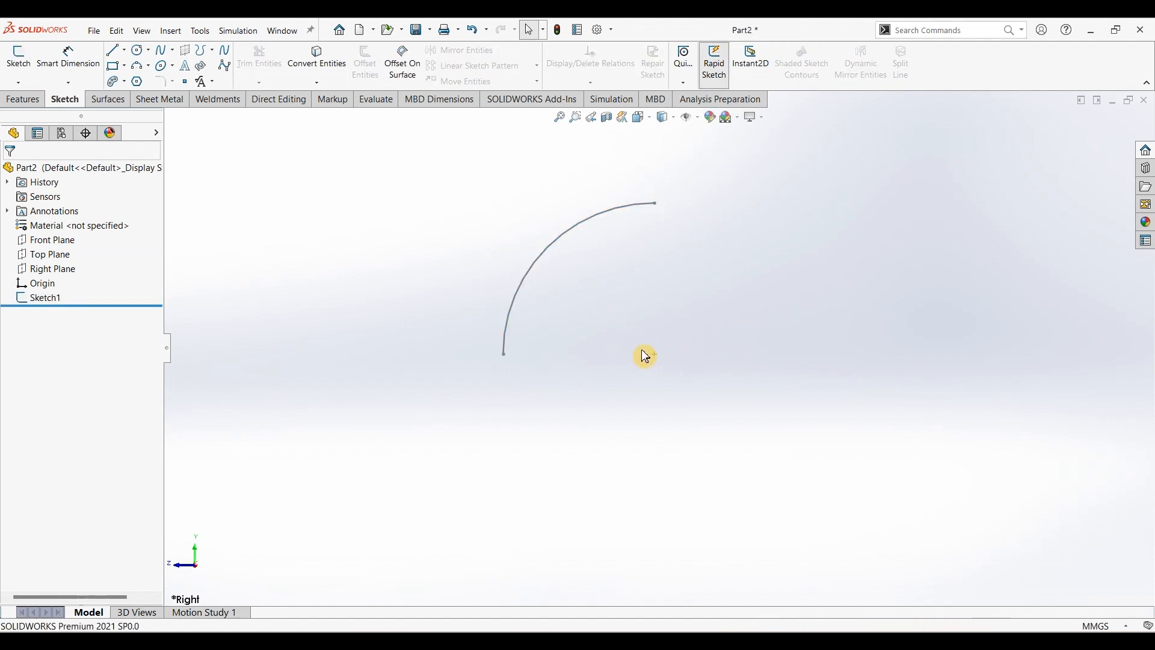
middle_drag(647, 351, 686, 374)
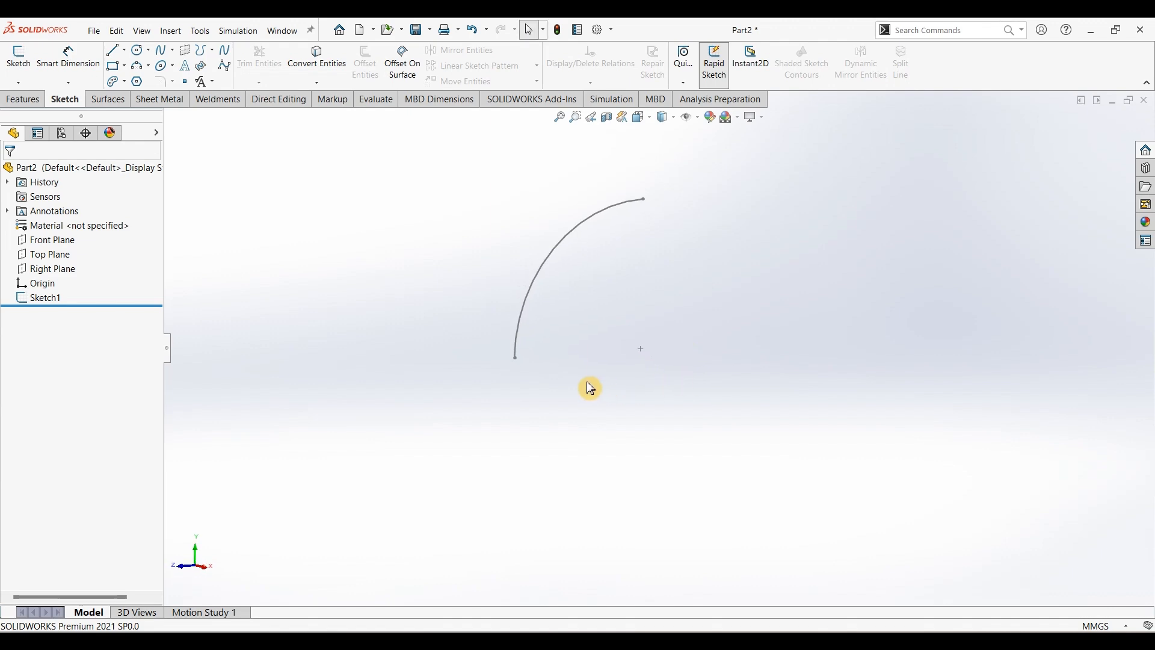
Check the PDF drawing and sketch a horizontal ellipse about 43 mm wide on the Top Plane, centred in line with the origin beyond the arc's end.
click(565, 641)
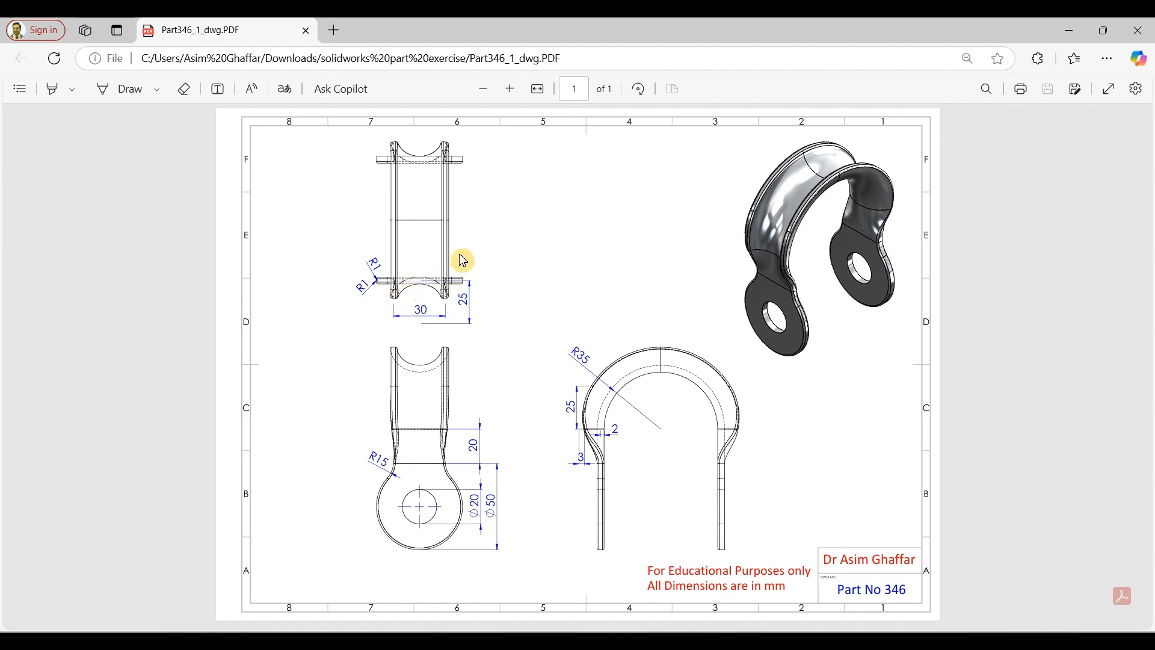
click(1070, 31)
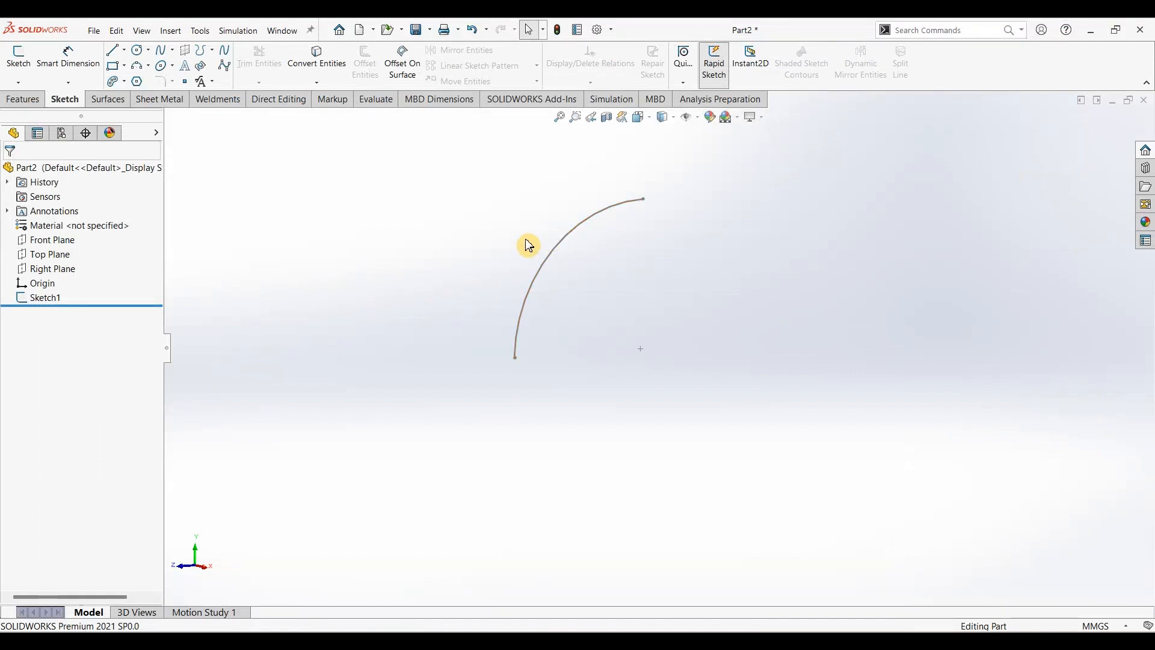
click(55, 261)
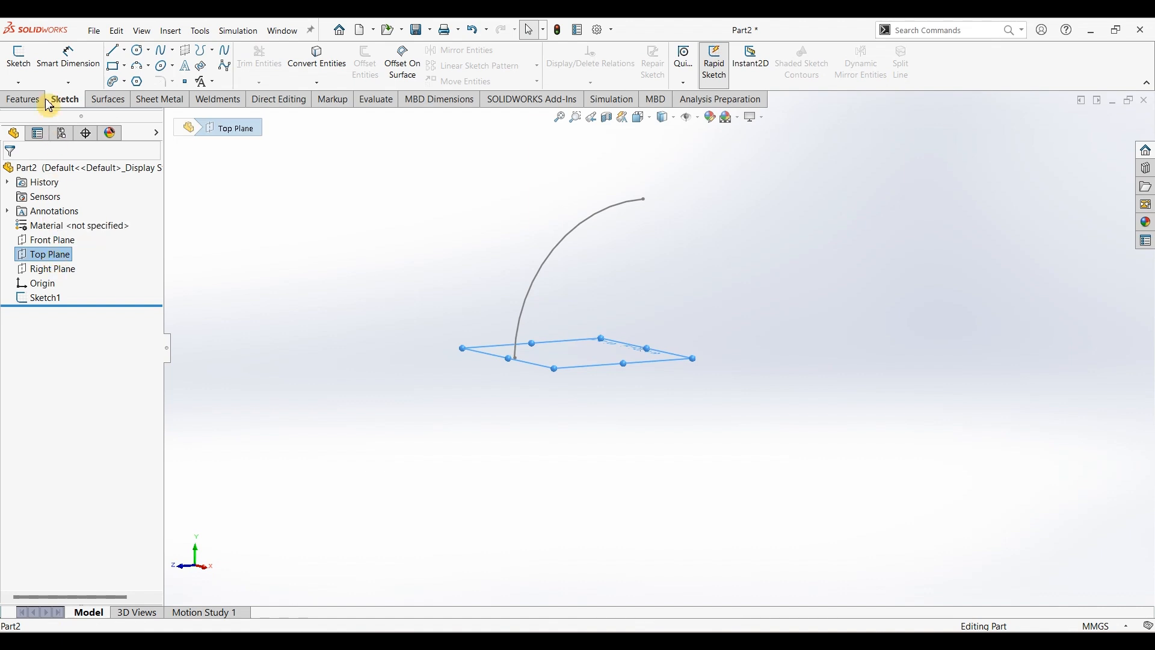
click(29, 74)
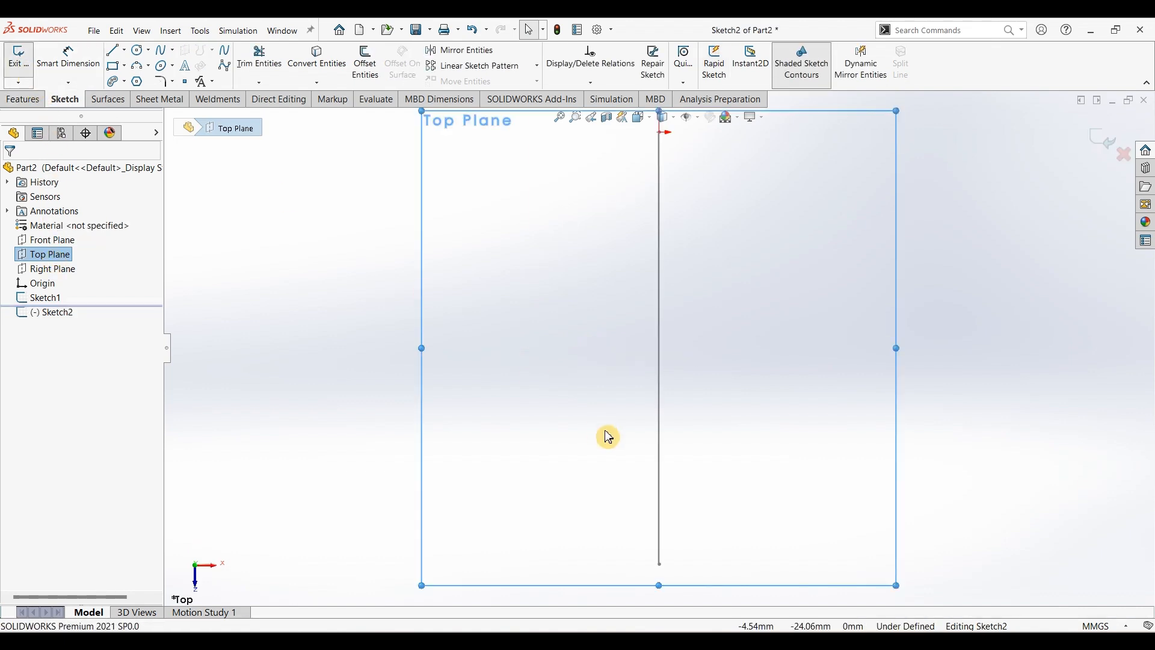
click(160, 65)
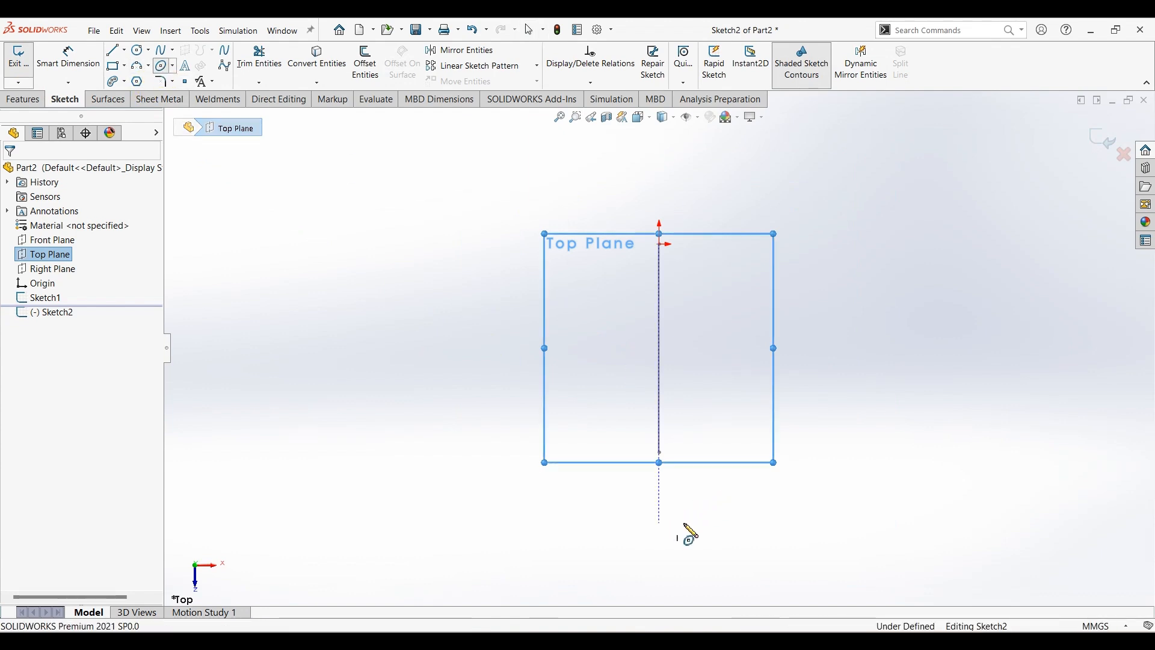
click(659, 523)
click(788, 523)
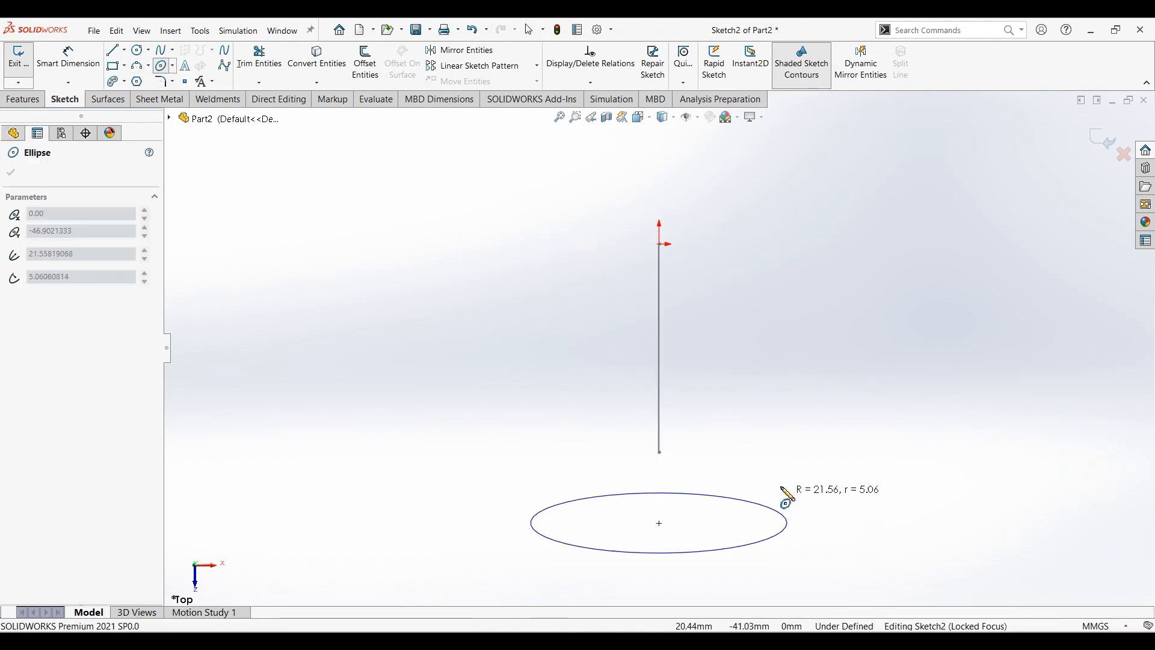
click(785, 475)
Dimension the ellipse's width between its two side points and set it to 30 mm.
click(58, 67)
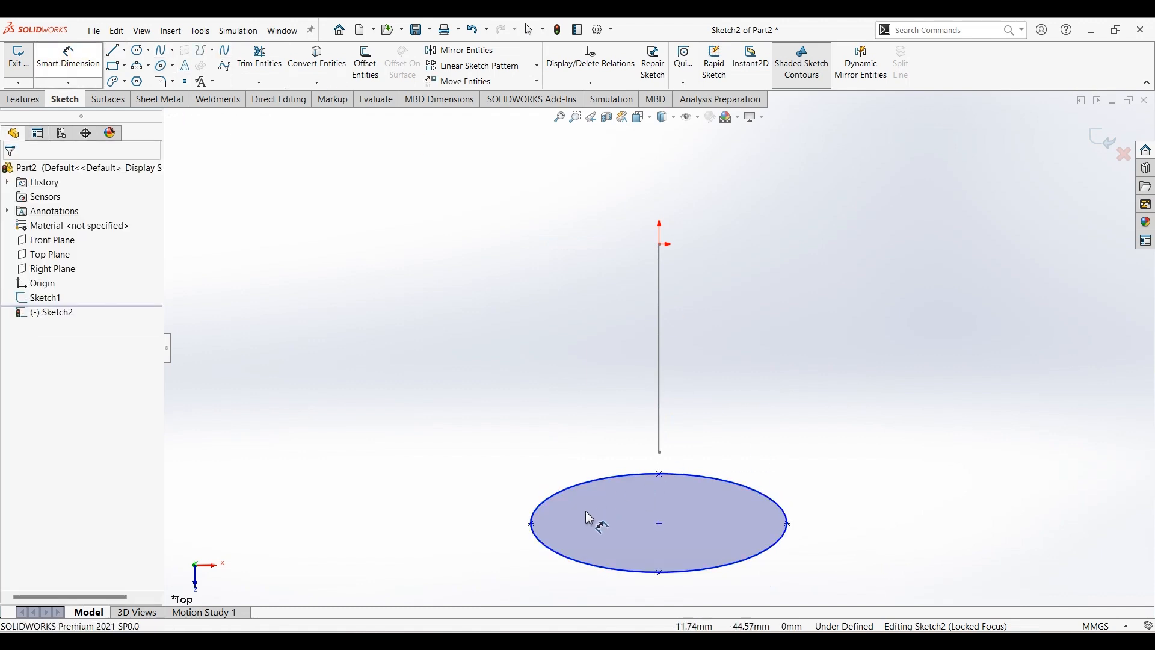
click(531, 523)
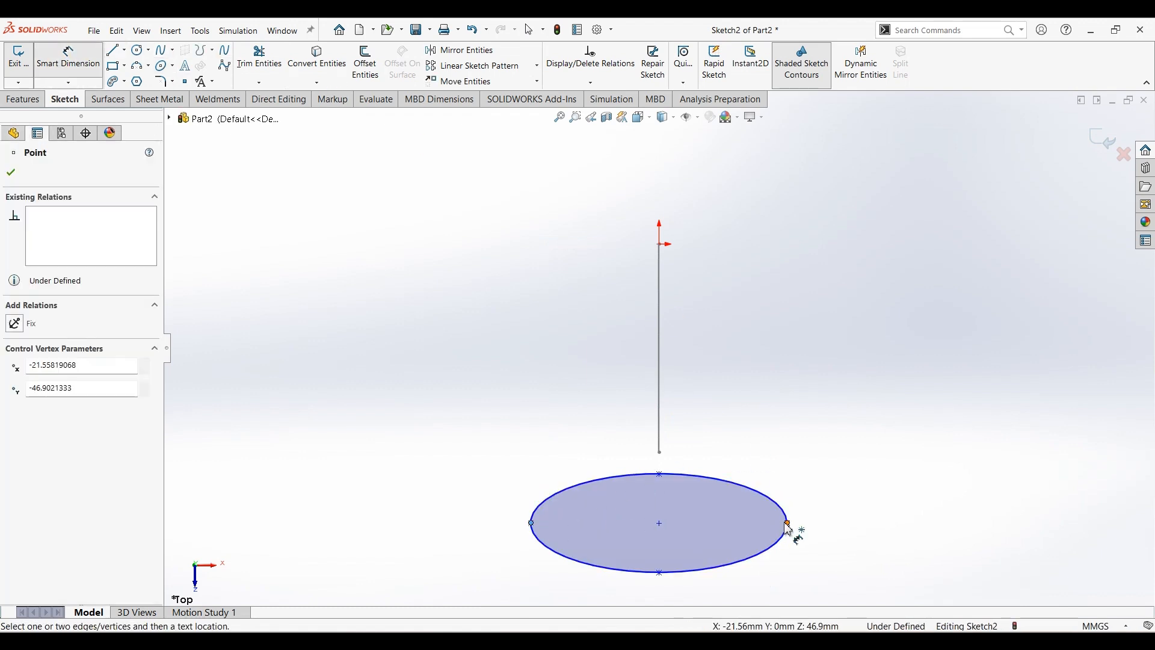
click(788, 524)
click(665, 597)
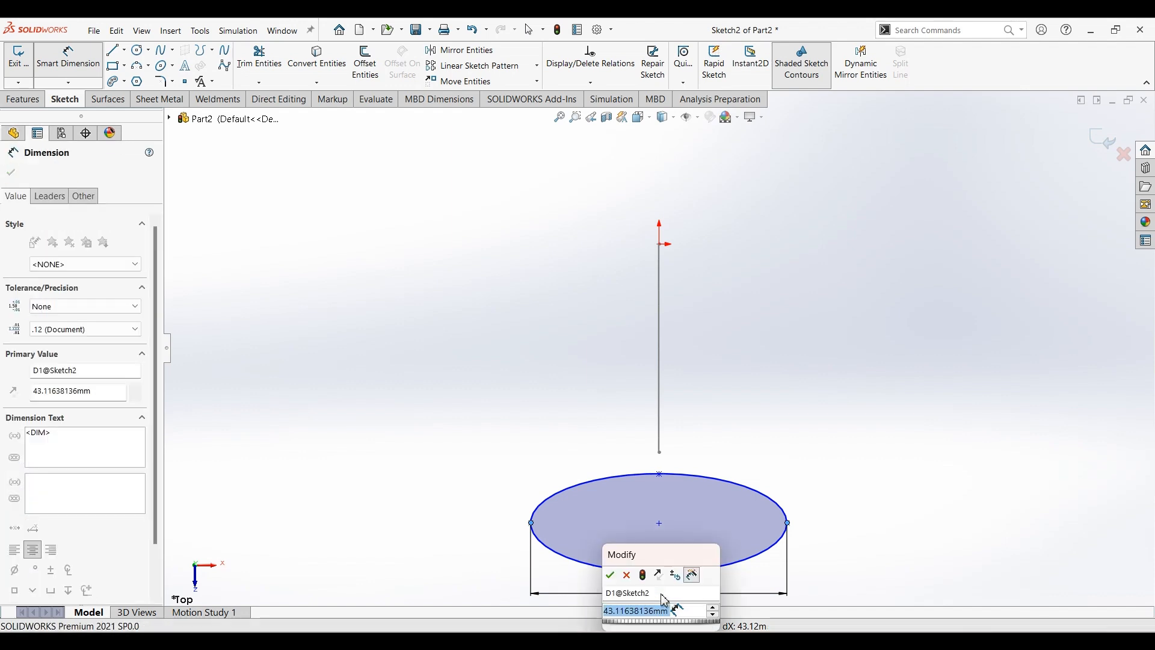
text(30)
key(Return)
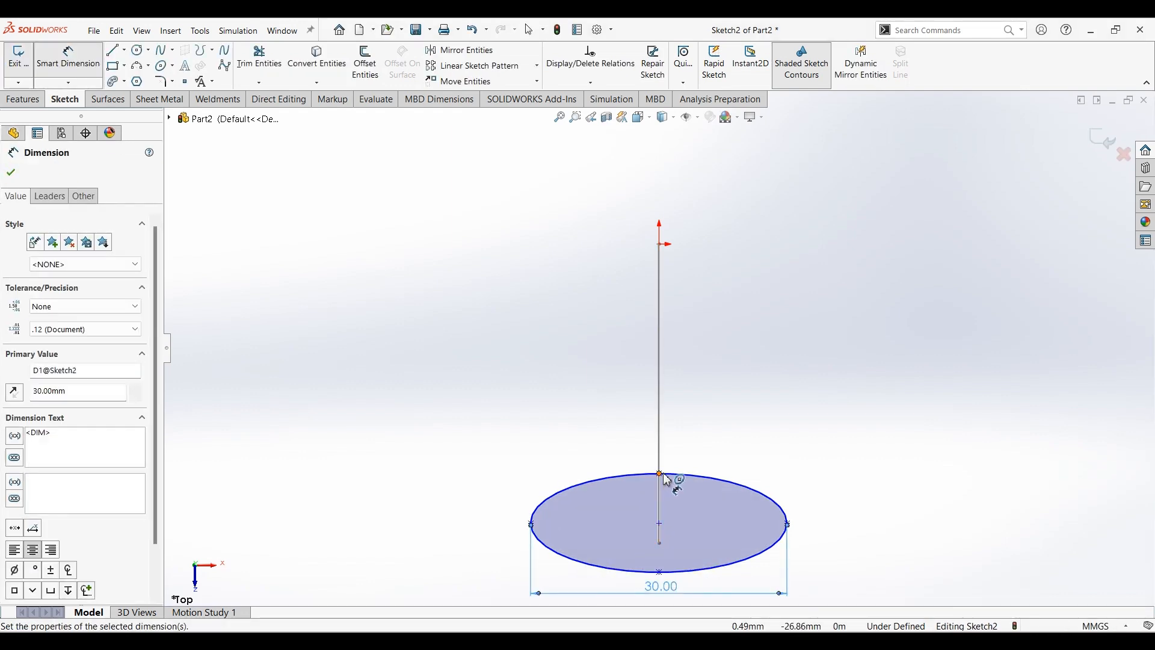
Dimension the ellipse's height between its upper and lower points and set it to 25 mm.
click(660, 475)
click(660, 573)
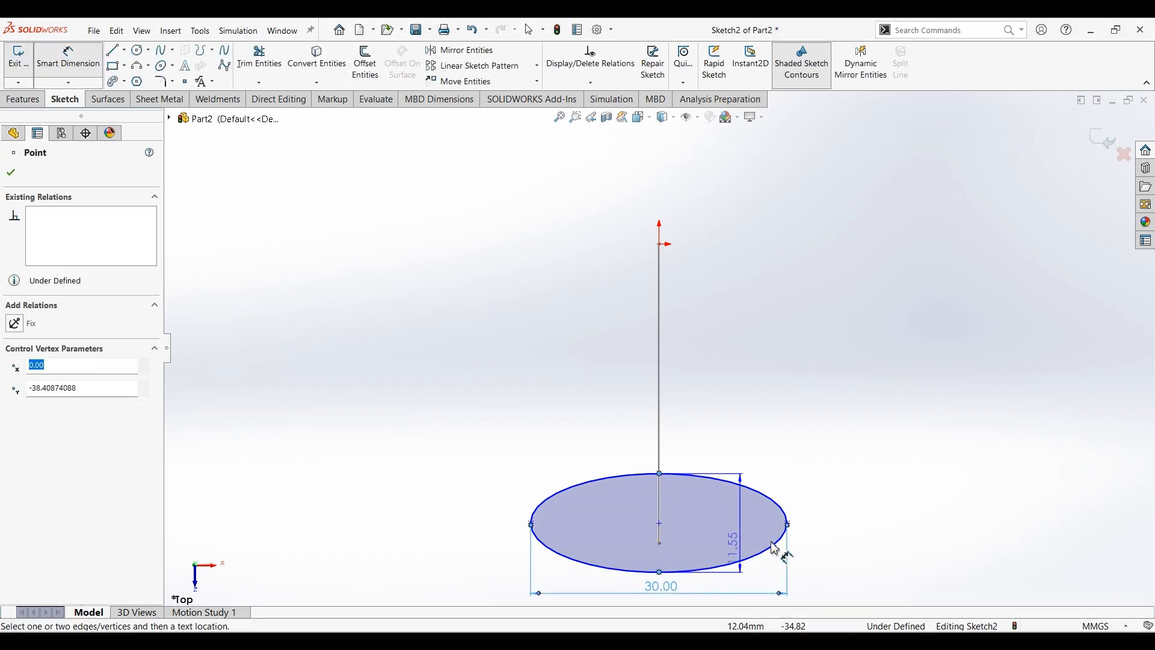
click(828, 540)
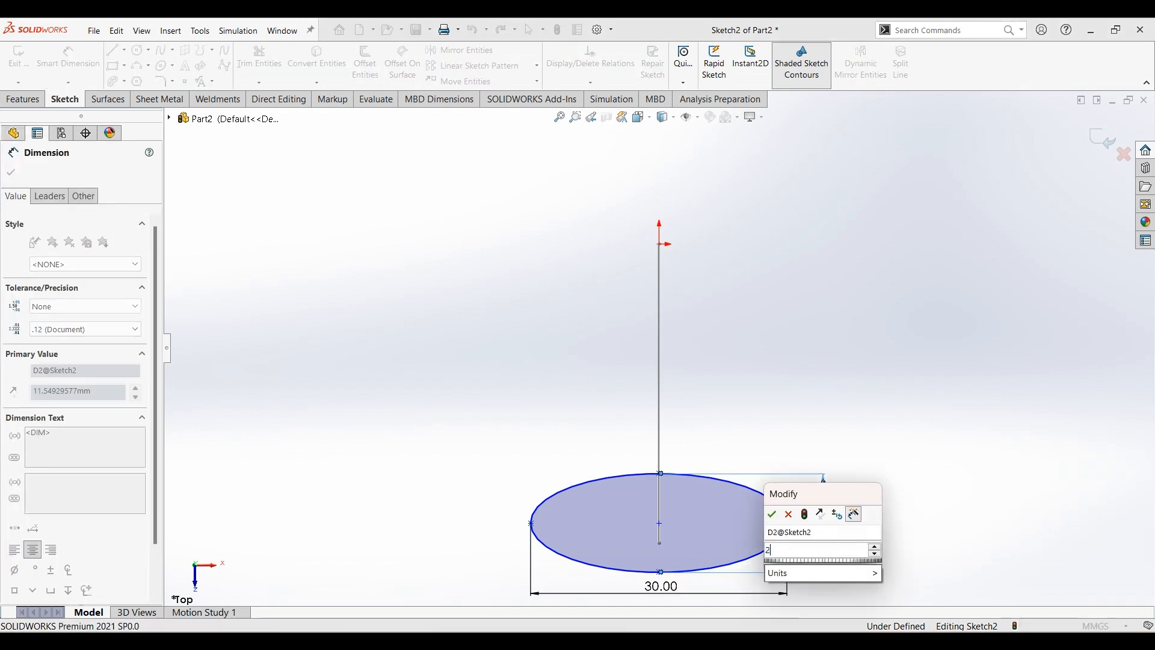
click(828, 540)
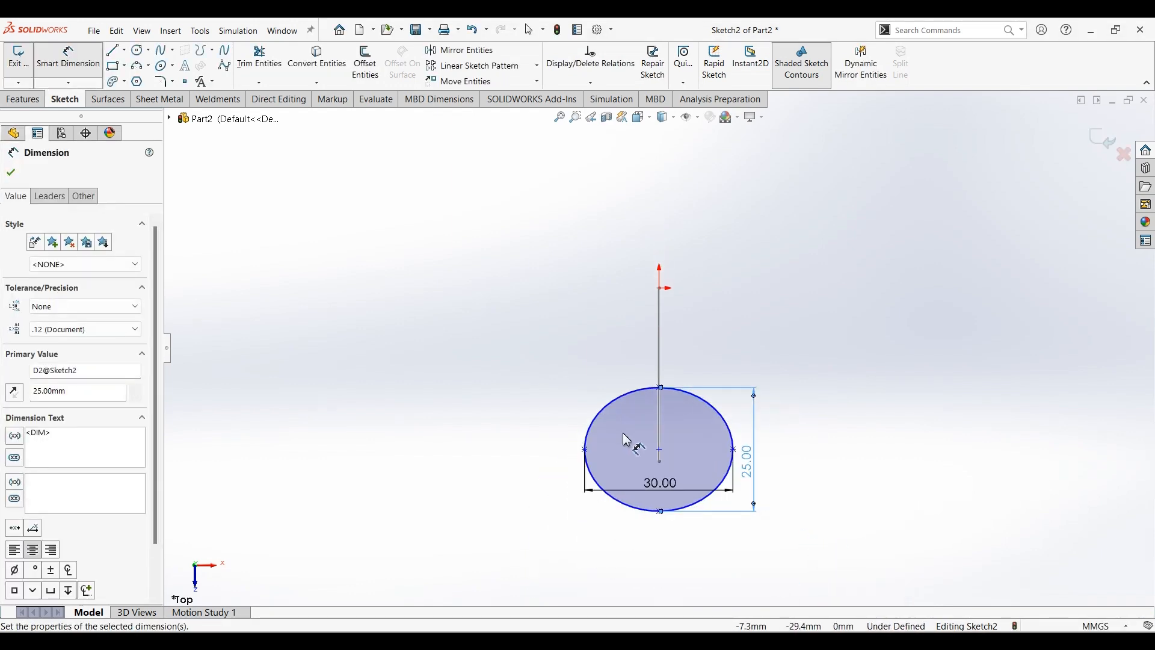
Draw a horizontal line between the ellipse's two side points and make it construction geometry.
click(114, 49)
click(585, 449)
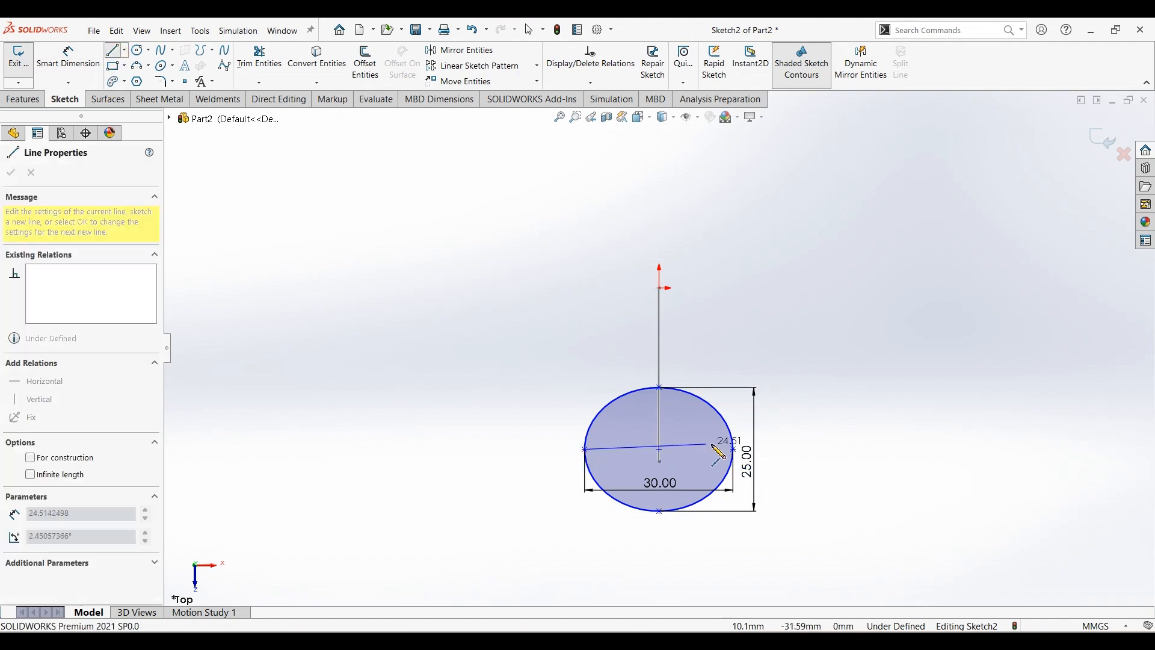
click(733, 450)
key(Escape)
key(Escape)
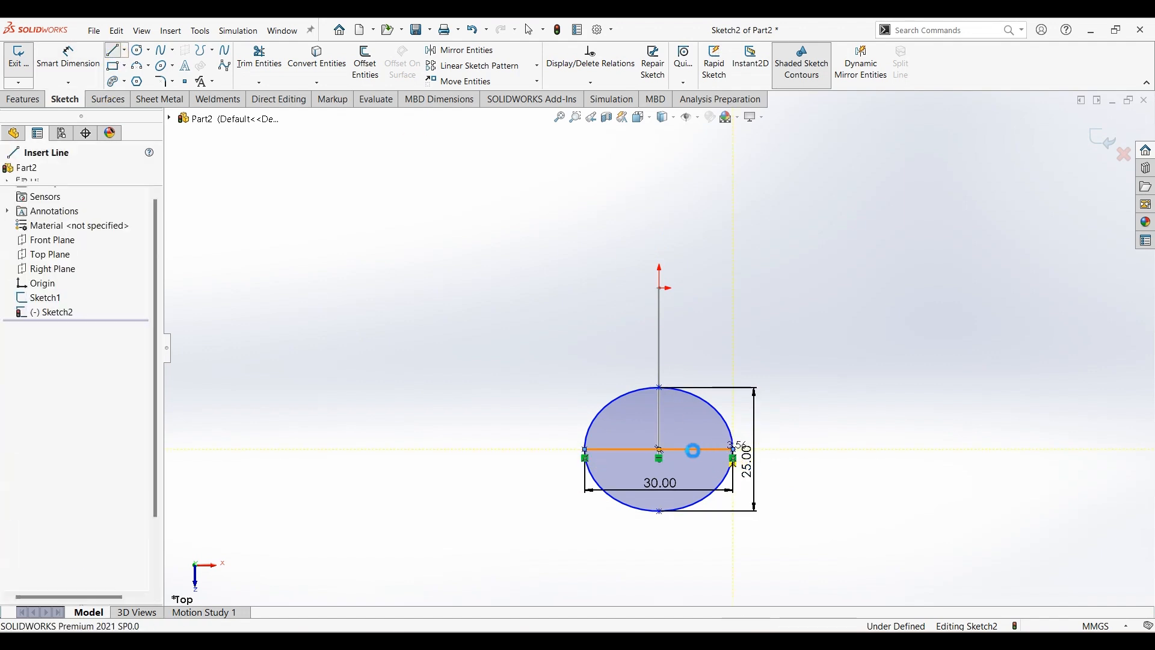
click(568, 446)
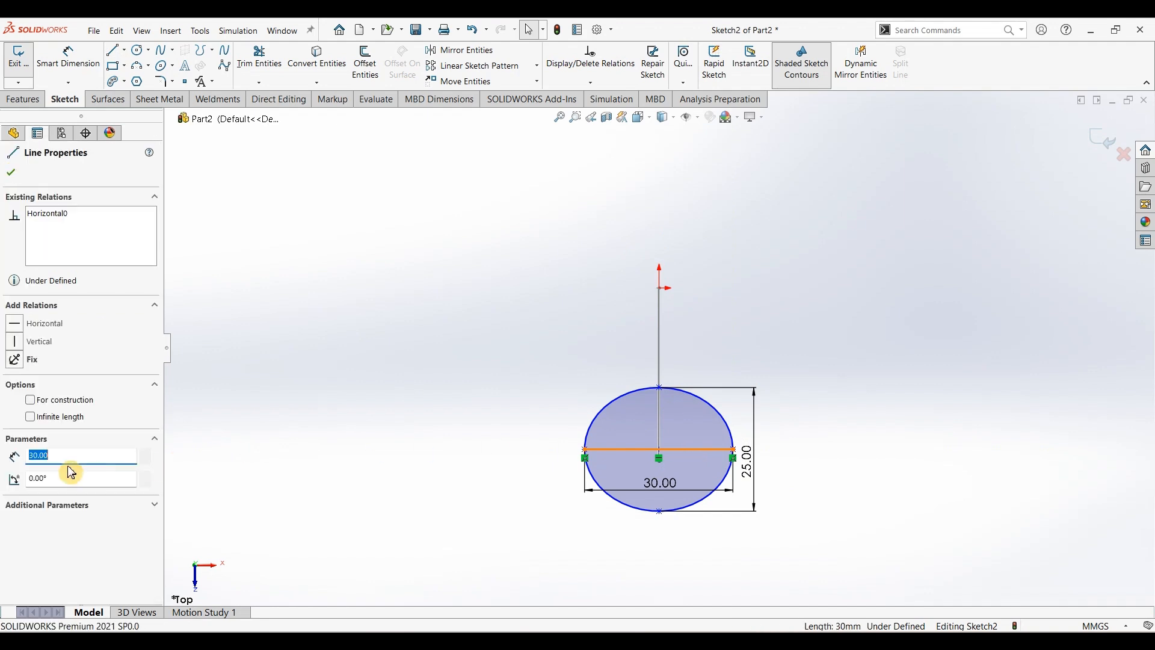
click(30, 399)
key(Escape)
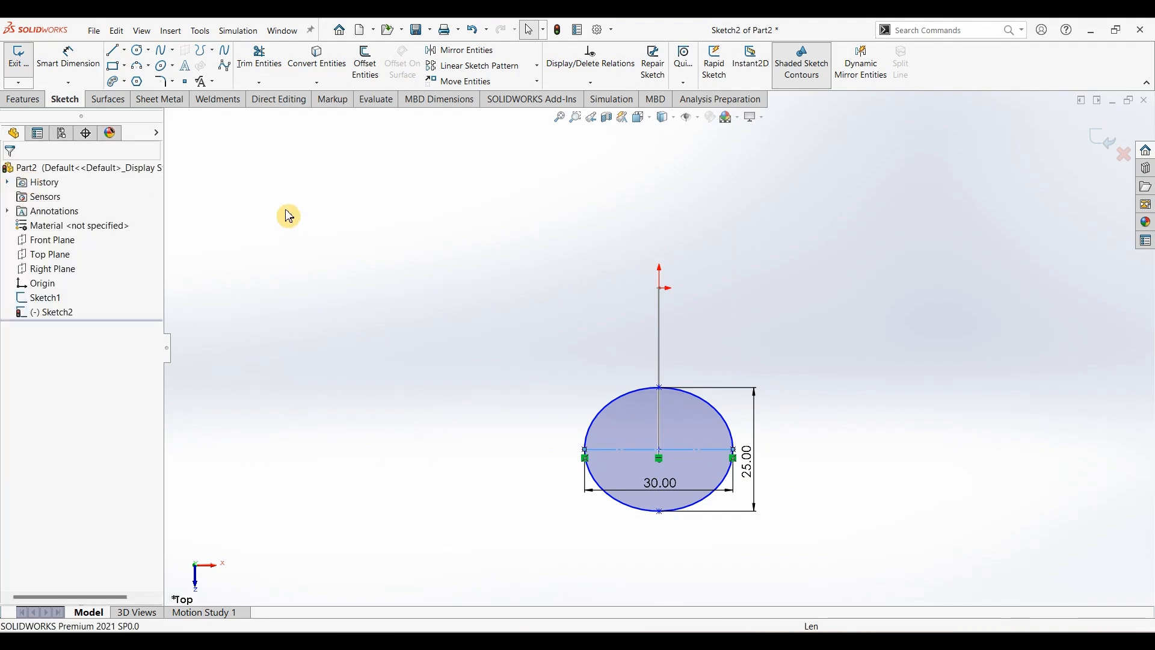
Trim away the lower half of the ellipse, below the construction line.
click(260, 59)
mouse_move(632, 566)
mouse_down()
mouse_move(659, 516)
mouse_move(544, 521)
mouse_up()
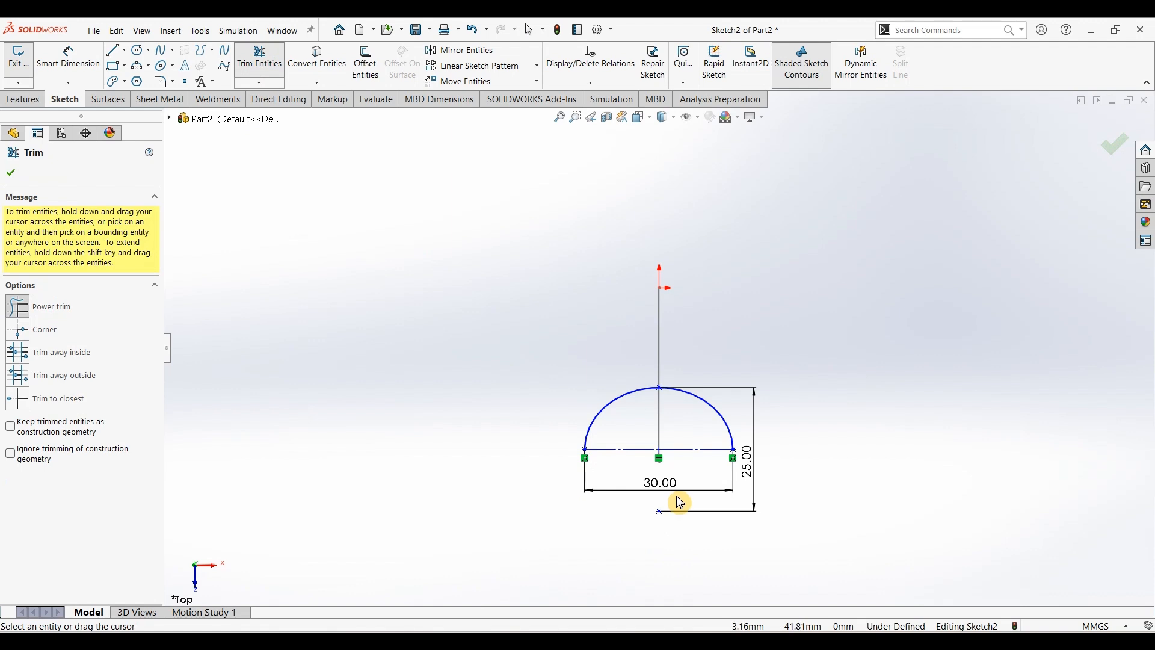
scroll(676, 497, down, 3)
mouse_move(714, 482)
middle_down()
mouse_move(665, 456)
mouse_move(714, 377)
mouse_move(691, 330)
mouse_move(725, 343)
mouse_move(725, 403)
middle_up()
scroll(678, 413, down, 3)
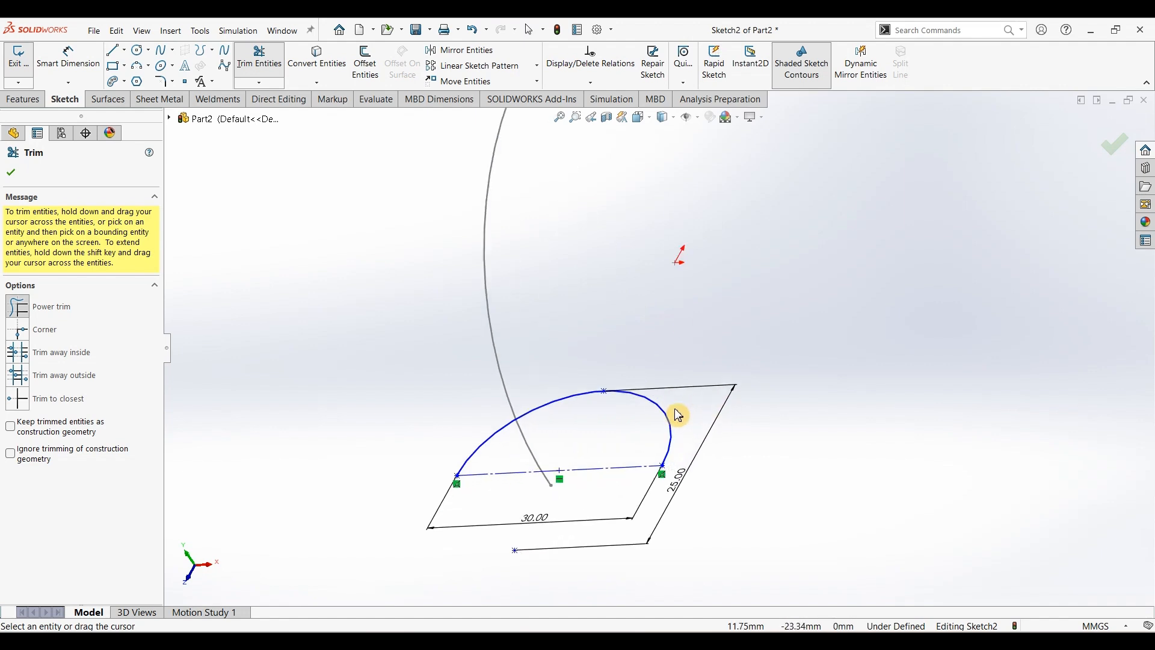
key(Escape)
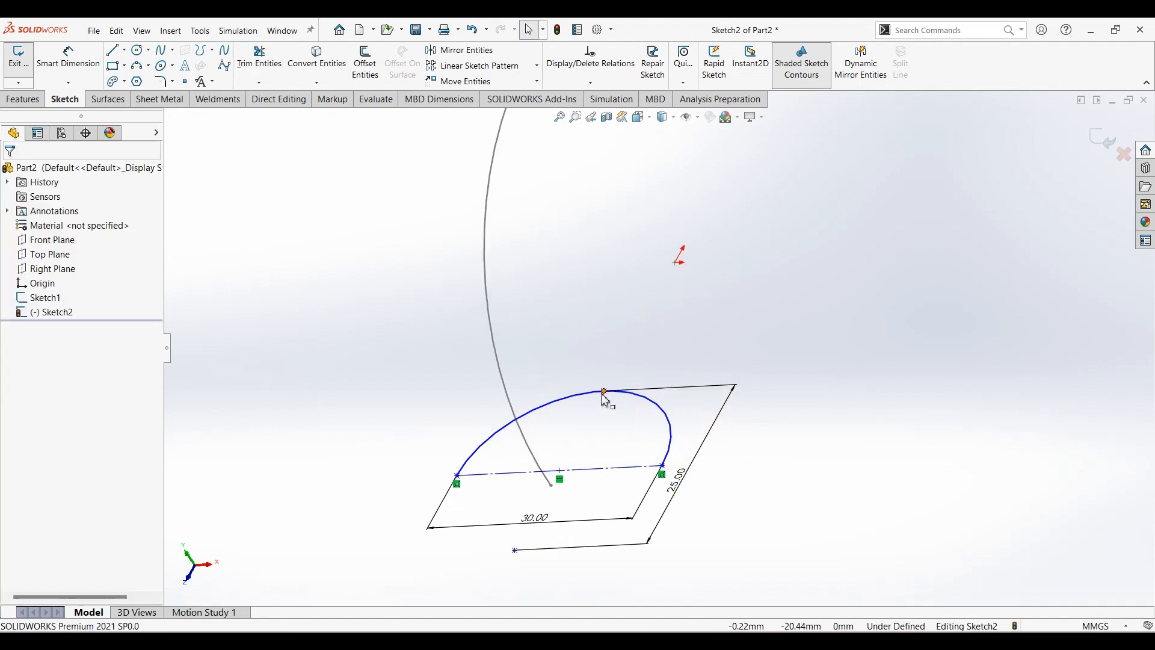
Pull the half-ellipse's apex clear of the arc, add a pierce relation between that point and the arc, and exit the sketch.
mouse_move(604, 393)
mouse_down()
mouse_move(604, 417)
mouse_move(536, 508)
mouse_up()
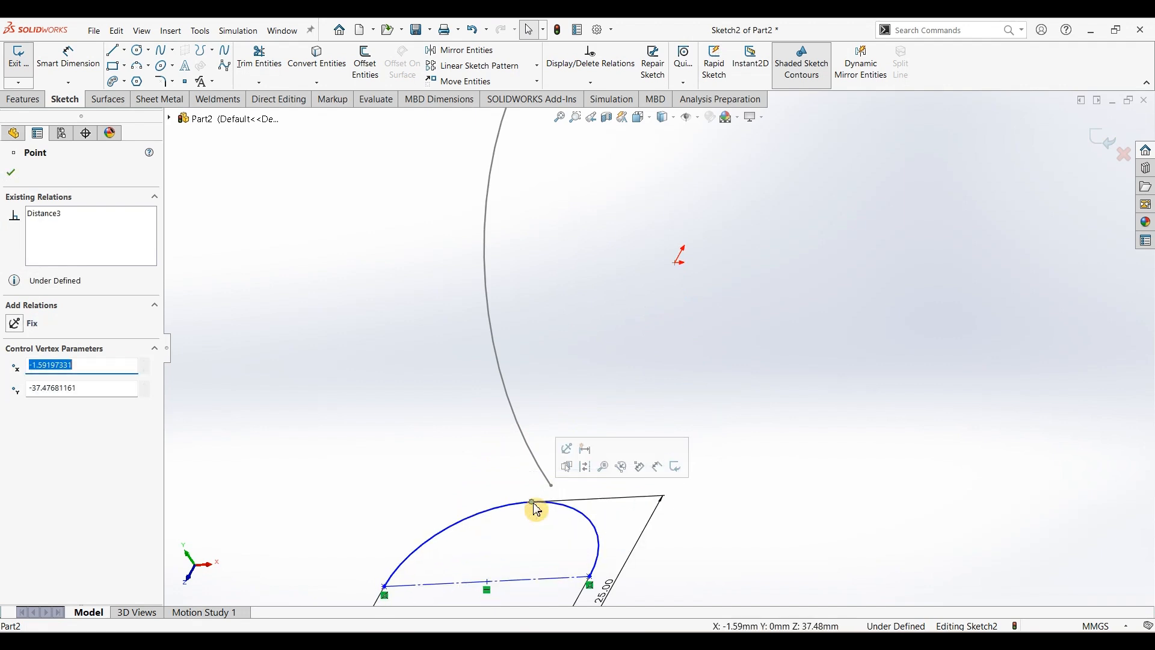
ctrl+click(539, 472)
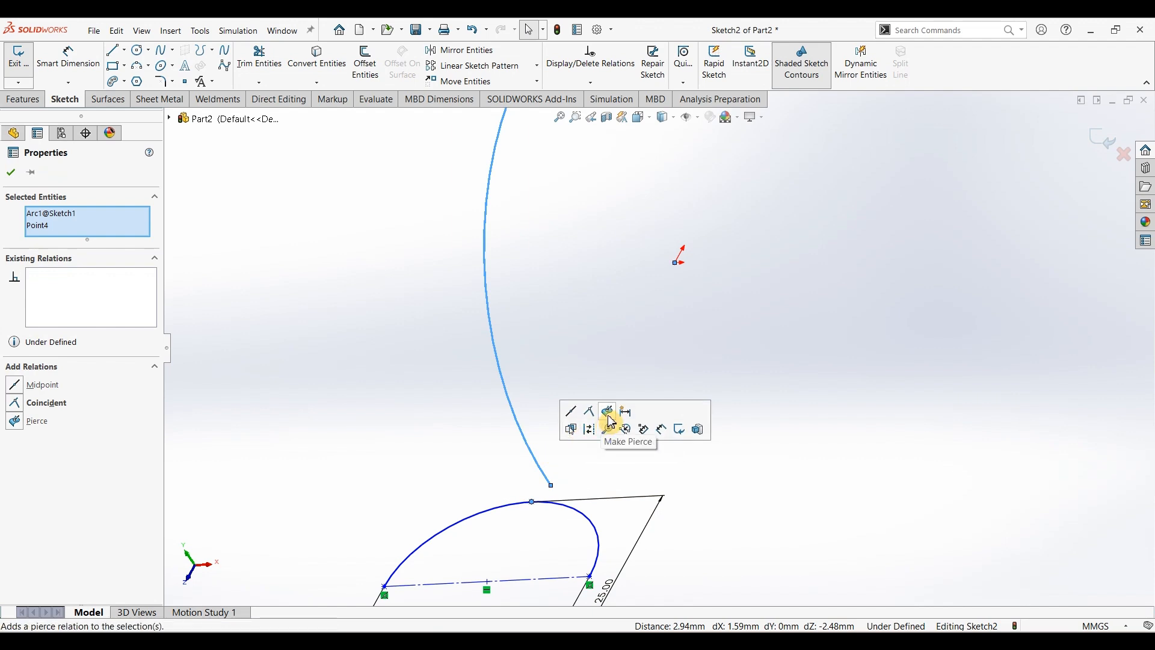
click(609, 415)
click(883, 506)
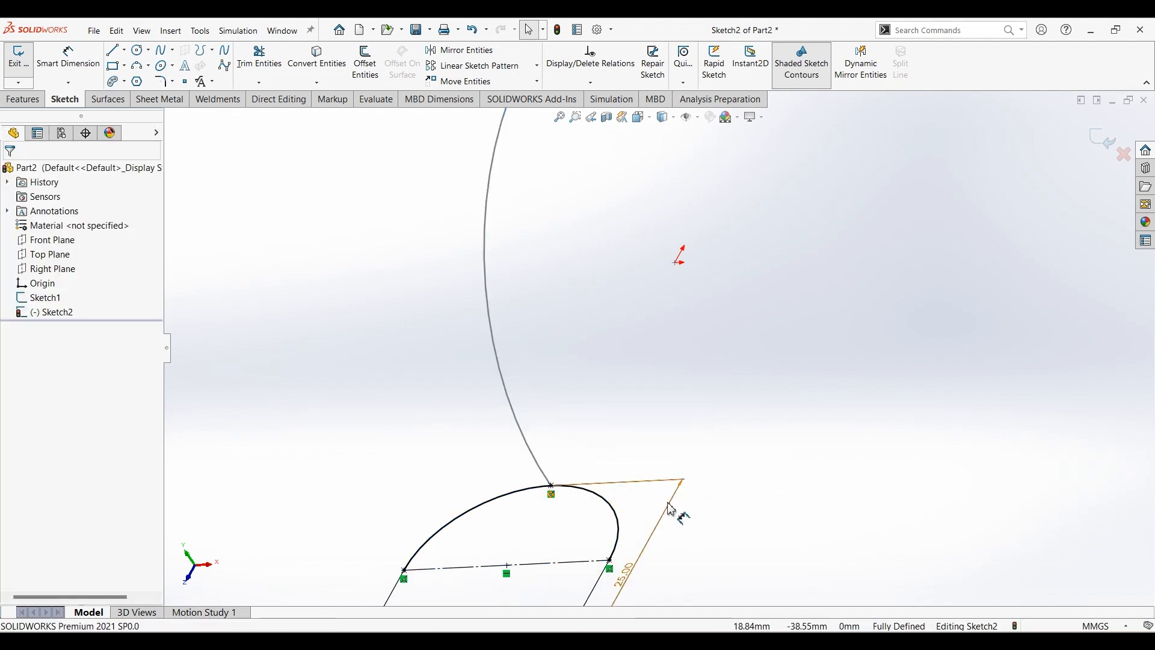
click(1103, 141)
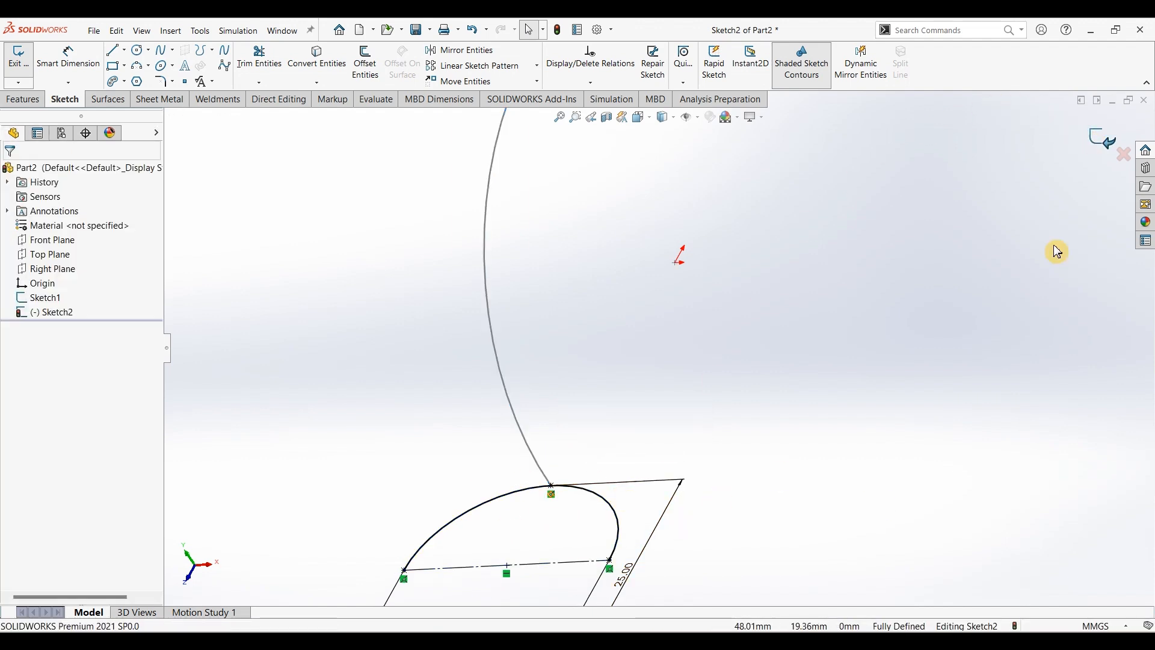
click(935, 447)
scroll(749, 415, up, 5)
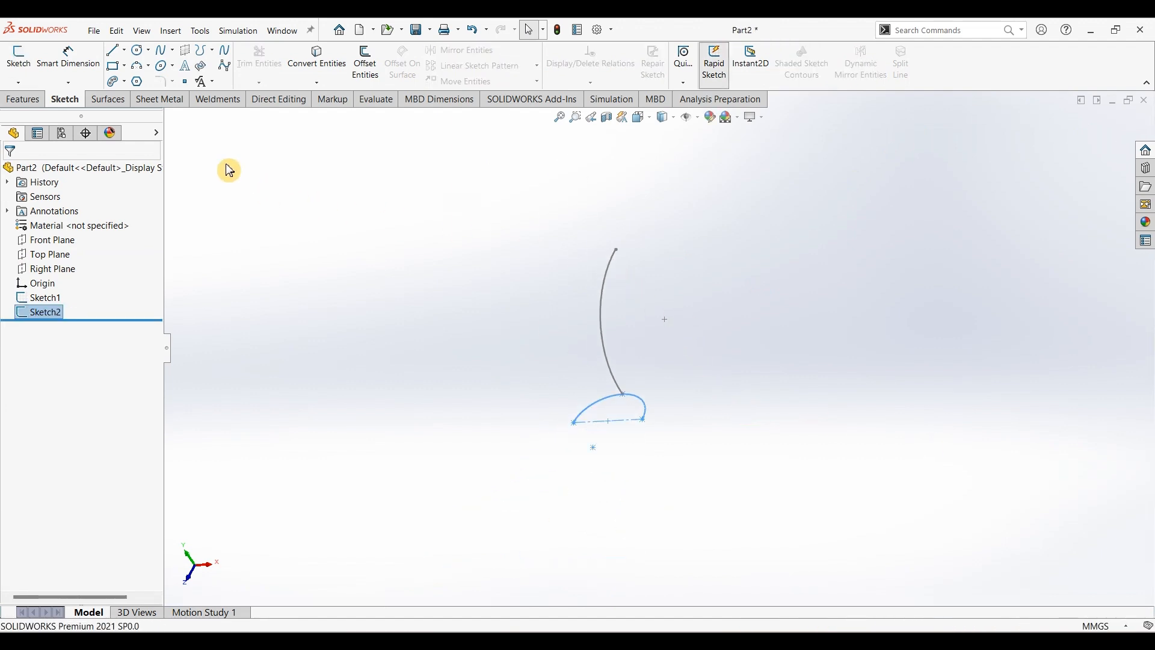
Bring up the surface modelling commands and check which command sets are enabled.
click(108, 99)
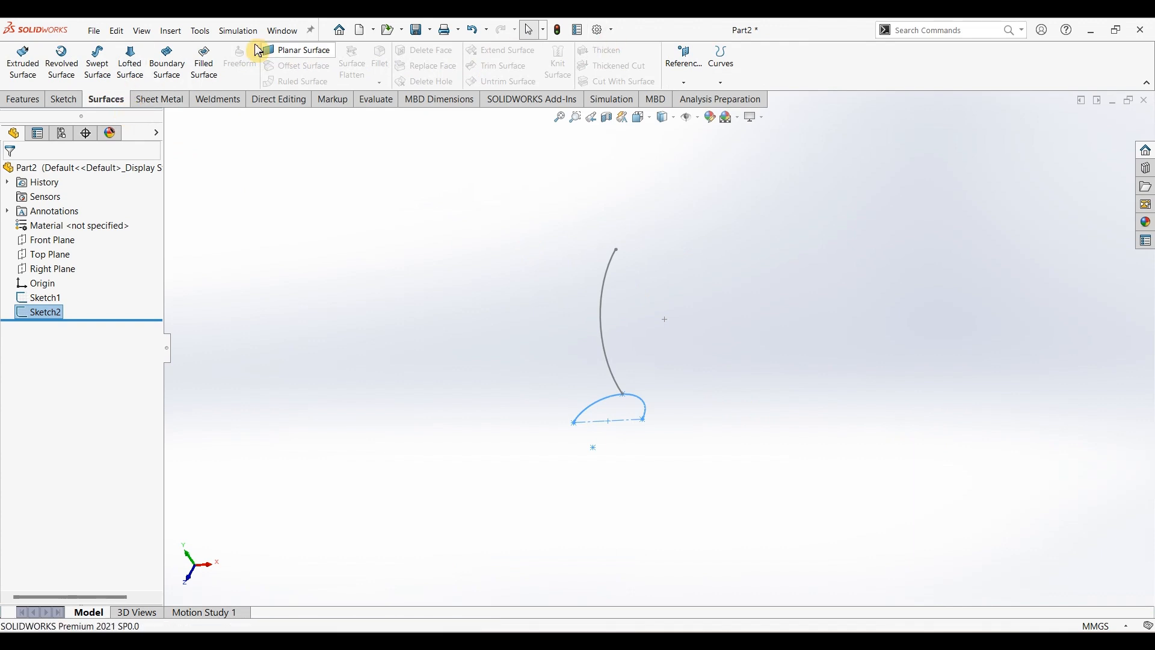
right_click(885, 74)
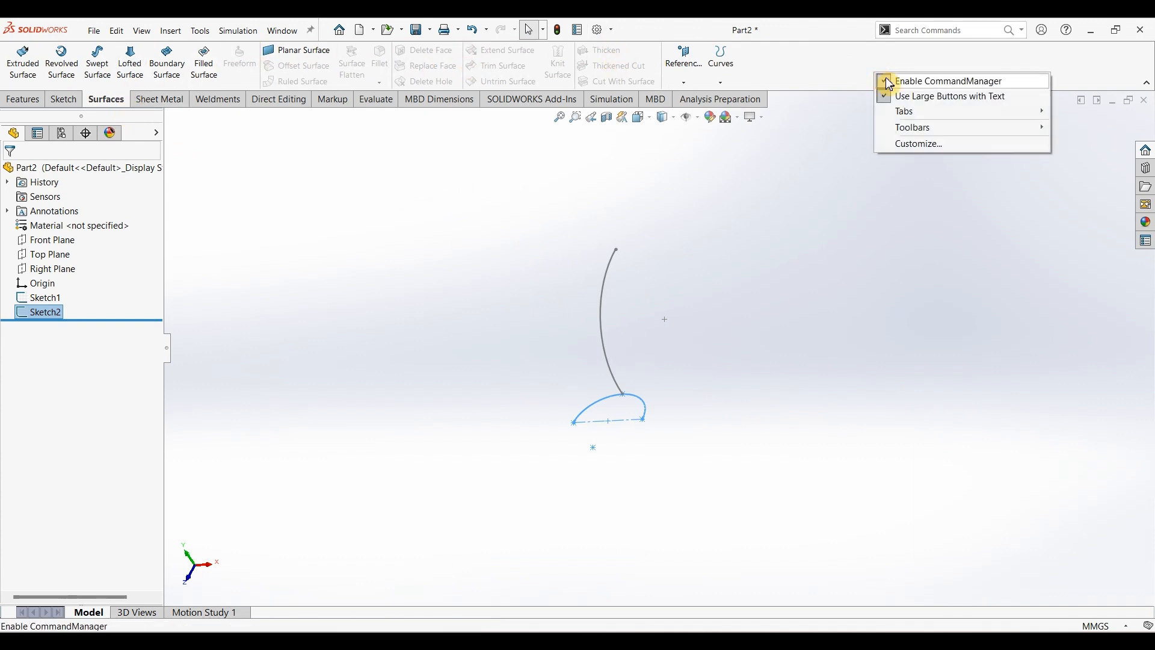
mouse_move(903, 111)
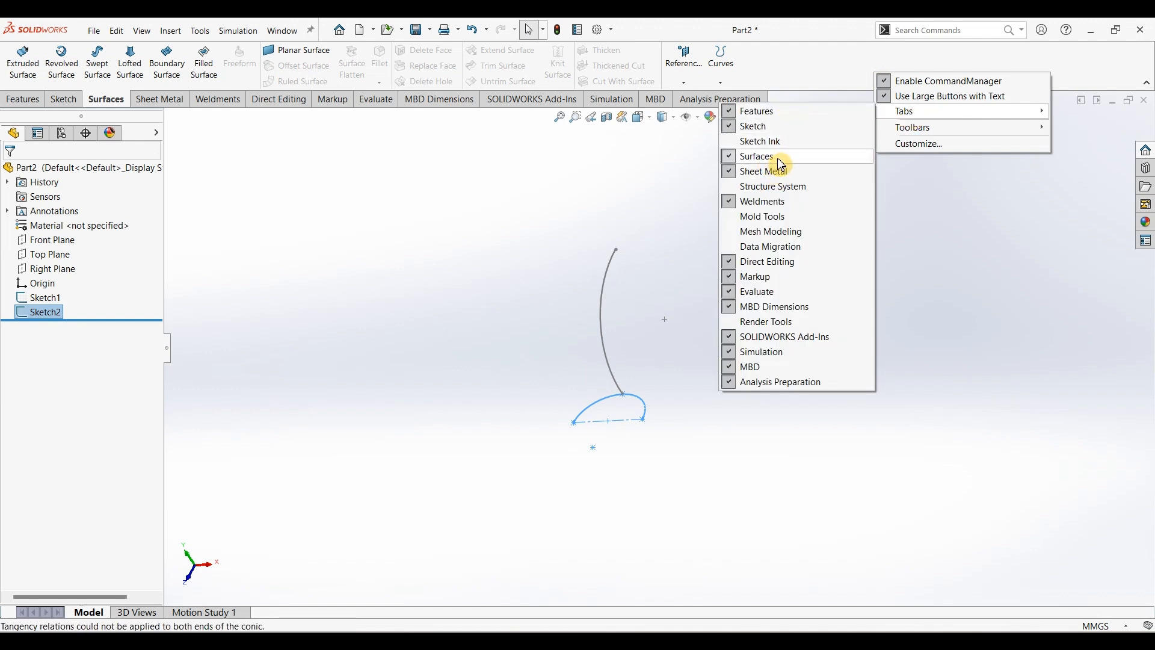
click(806, 67)
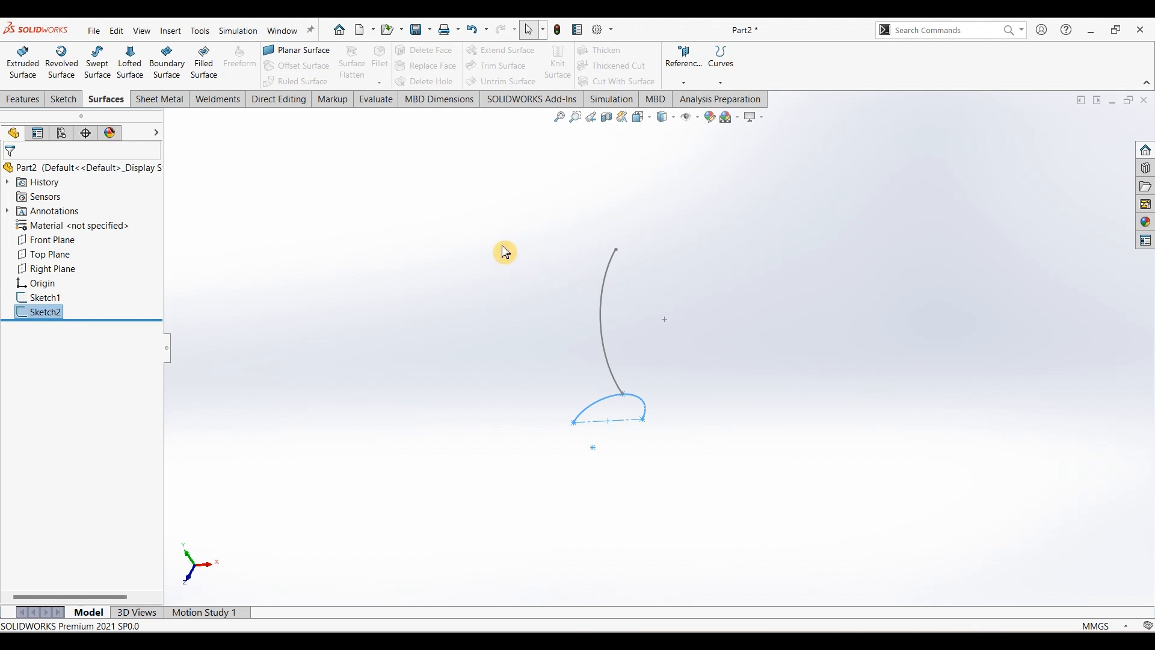
Create a swept surface with the half-ellipse sketch as profile and the arc sketch as path.
click(109, 70)
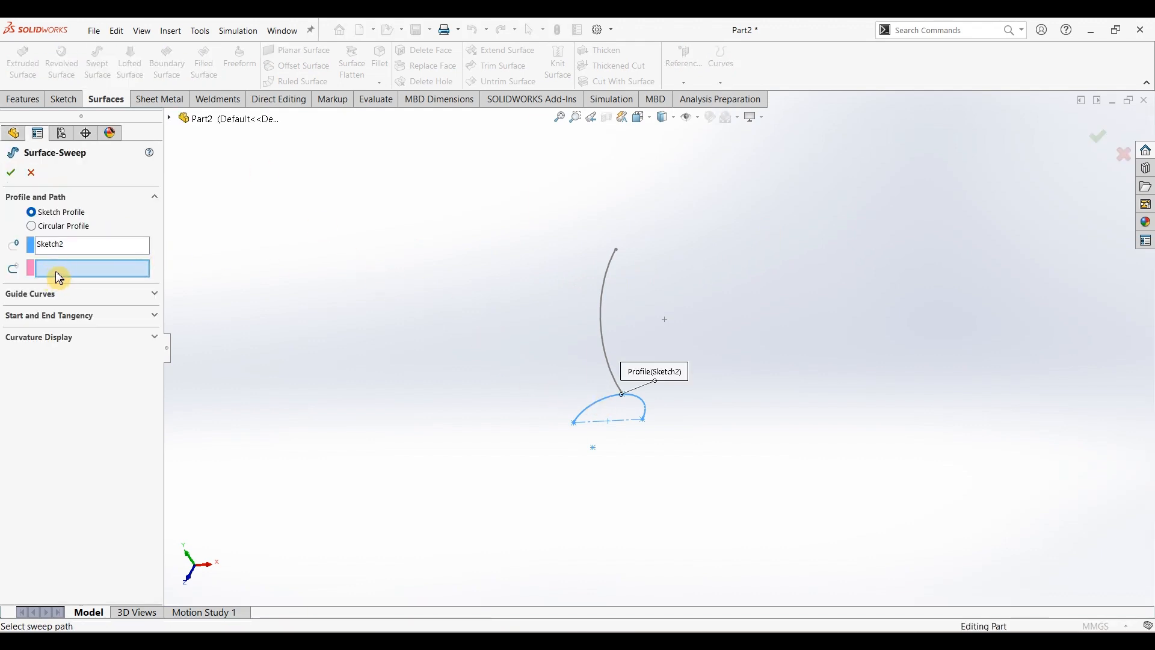
click(606, 287)
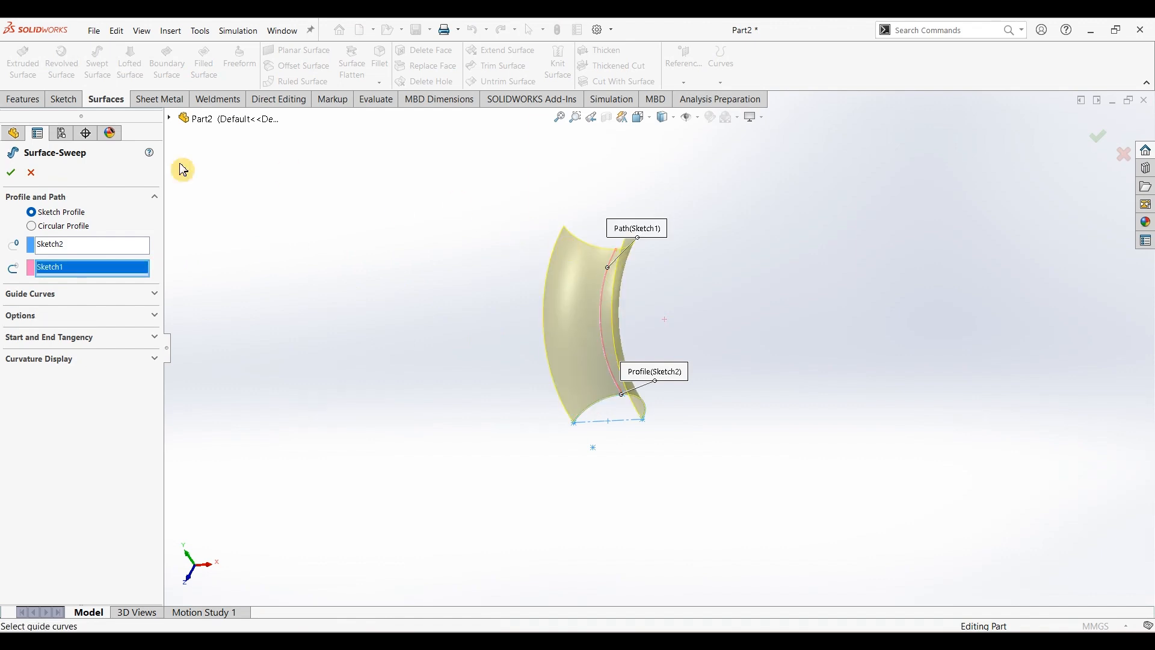
click(12, 176)
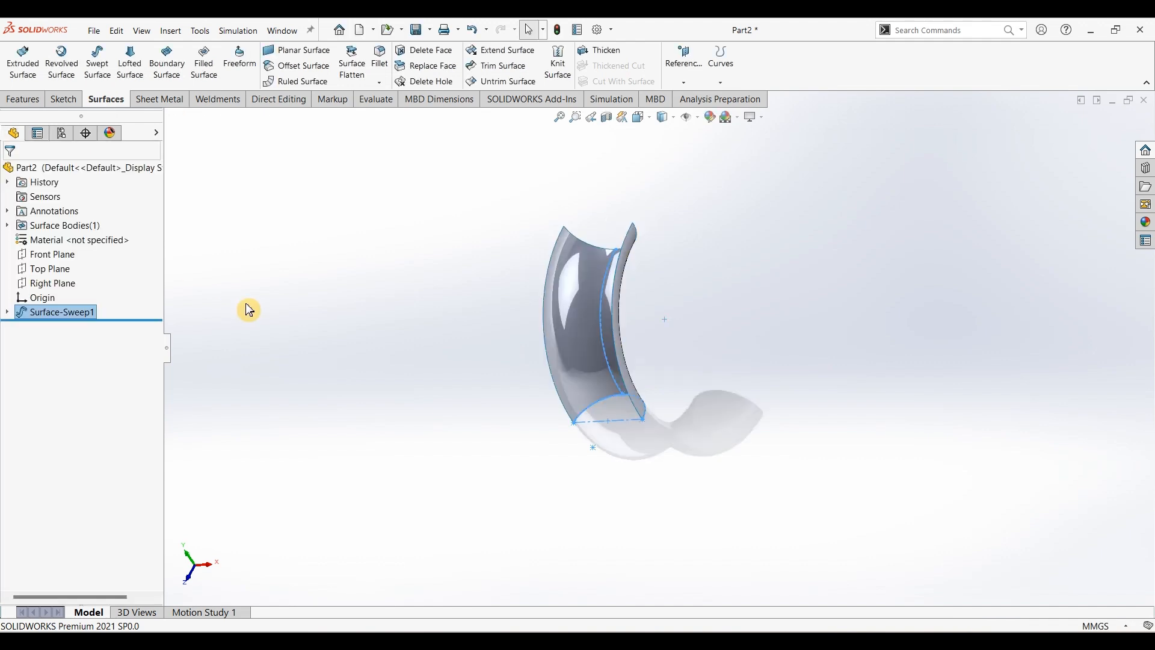
key(f)
middle_drag(341, 293, 354, 241)
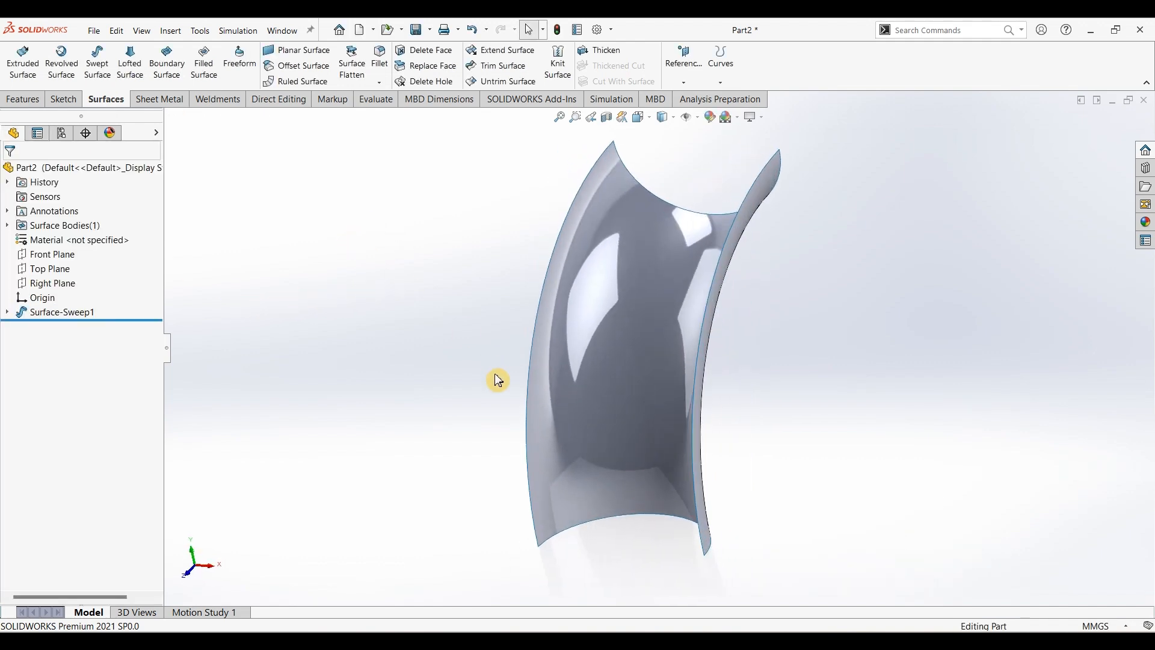
Check the PDF drawing and create a plane parallel to the Front Plane through the middle point of the swept surface's lower edge.
click(575, 626)
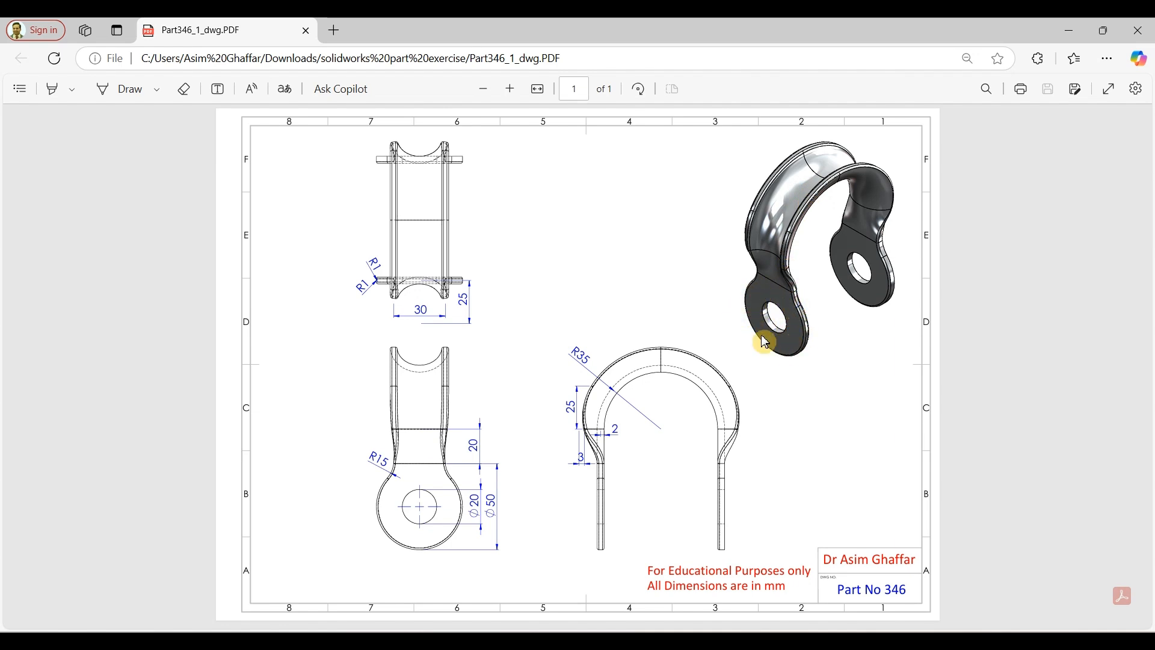
click(1070, 31)
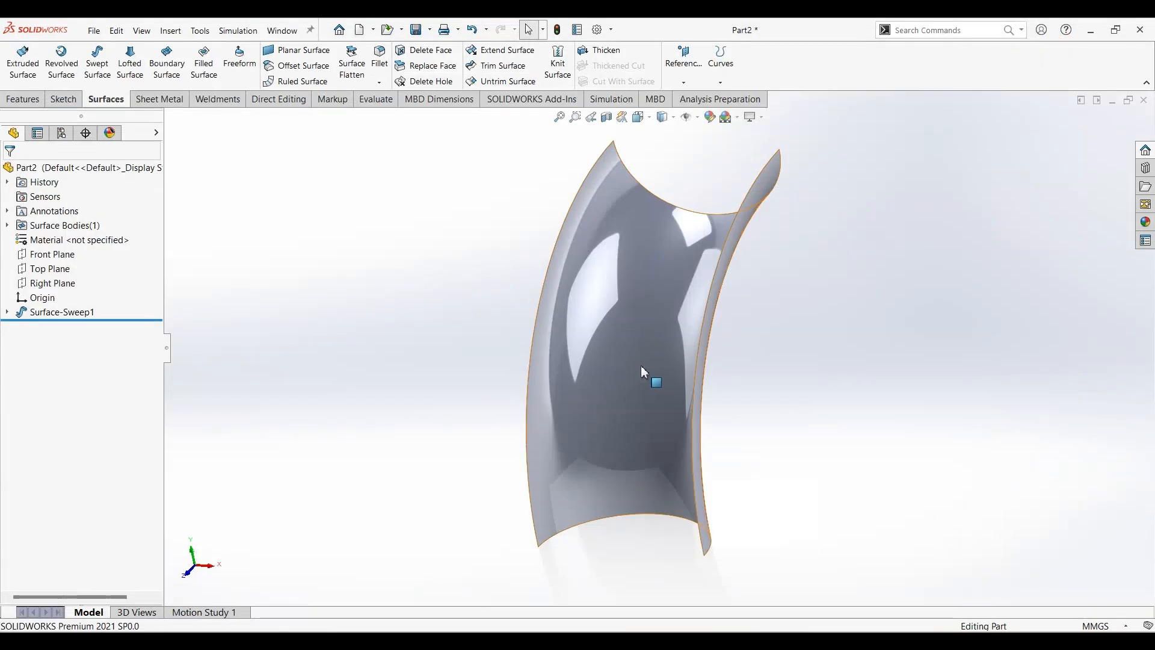
scroll(638, 376, up, 3)
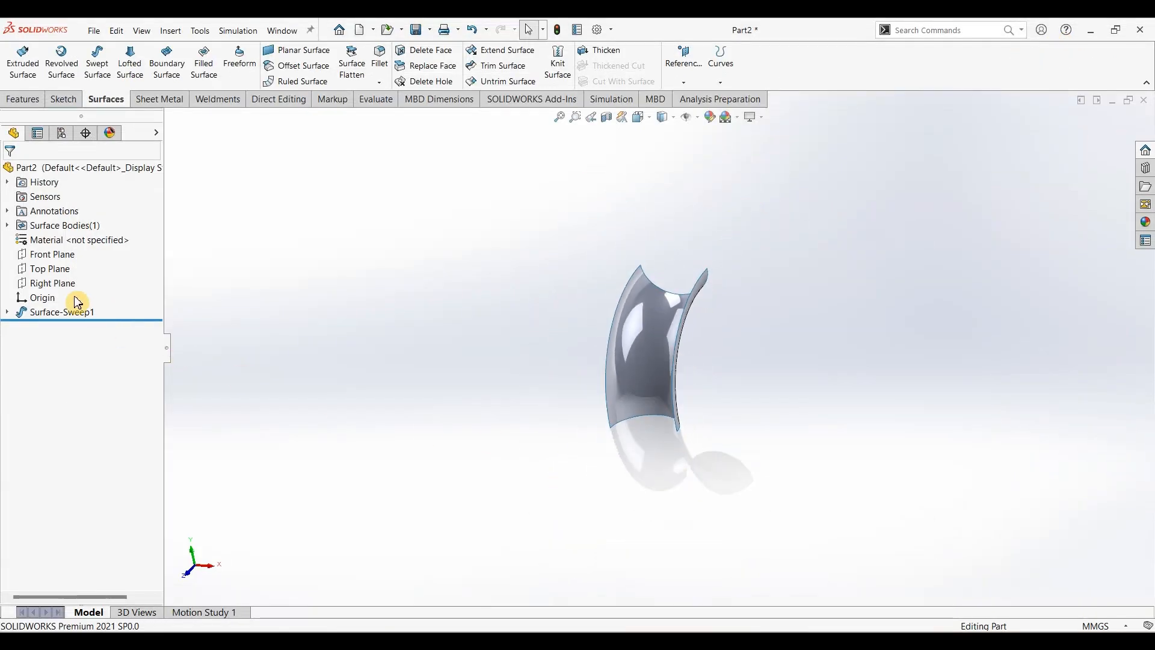
click(65, 258)
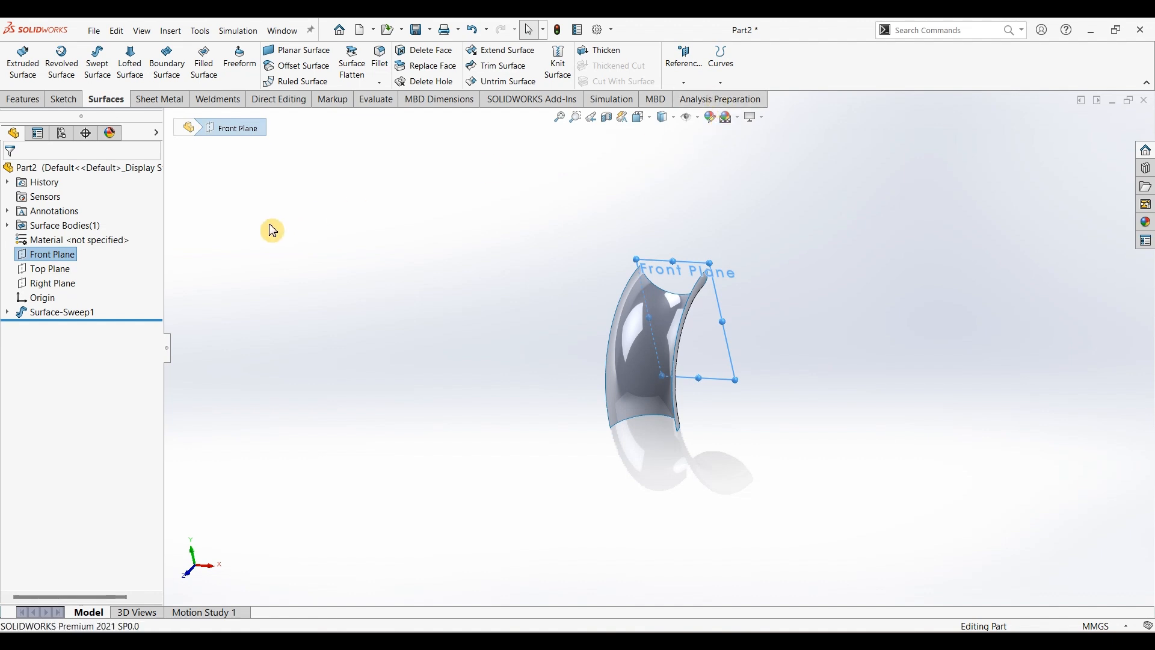
click(686, 83)
click(700, 93)
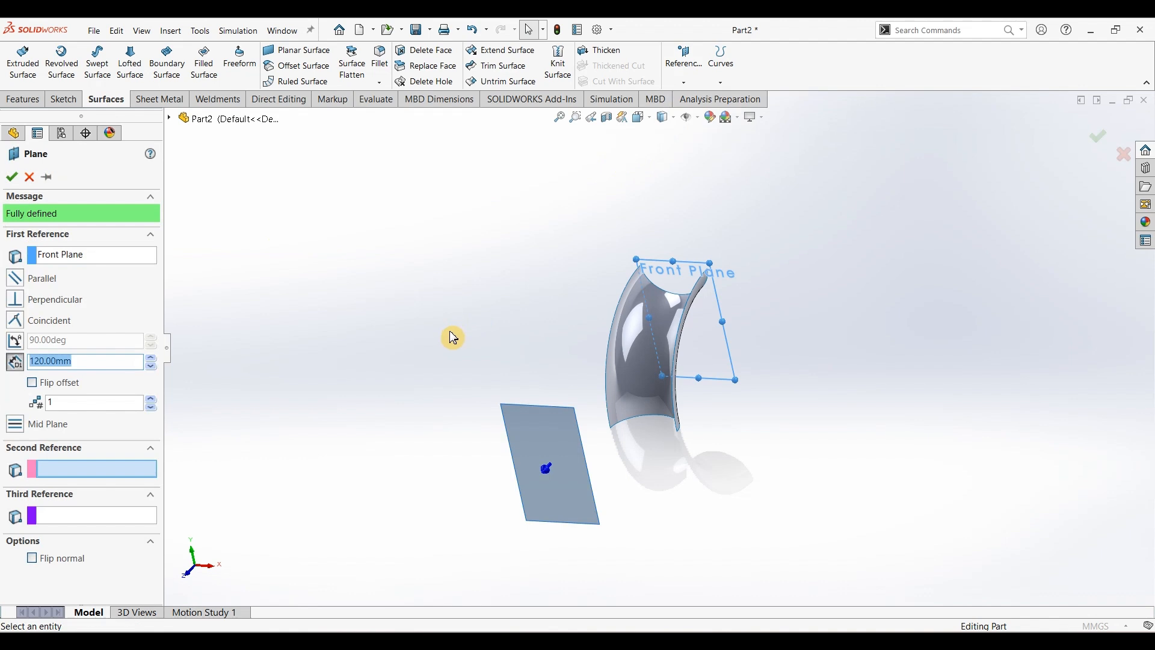
scroll(672, 472, down, 5)
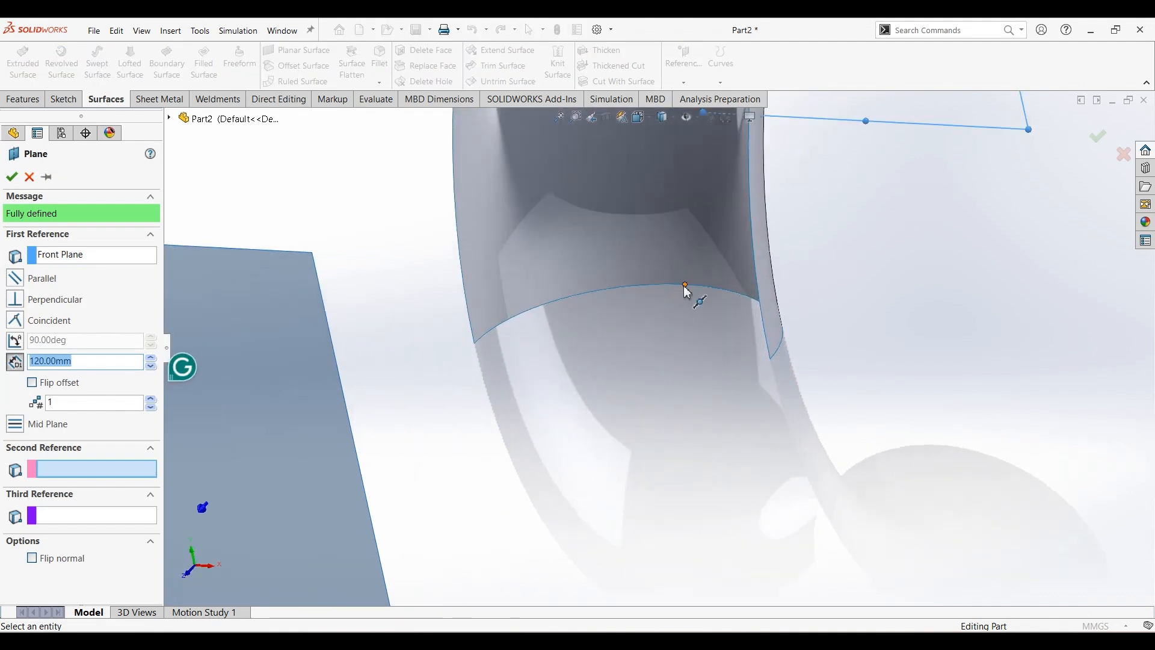
click(686, 287)
scroll(688, 359, up, 5)
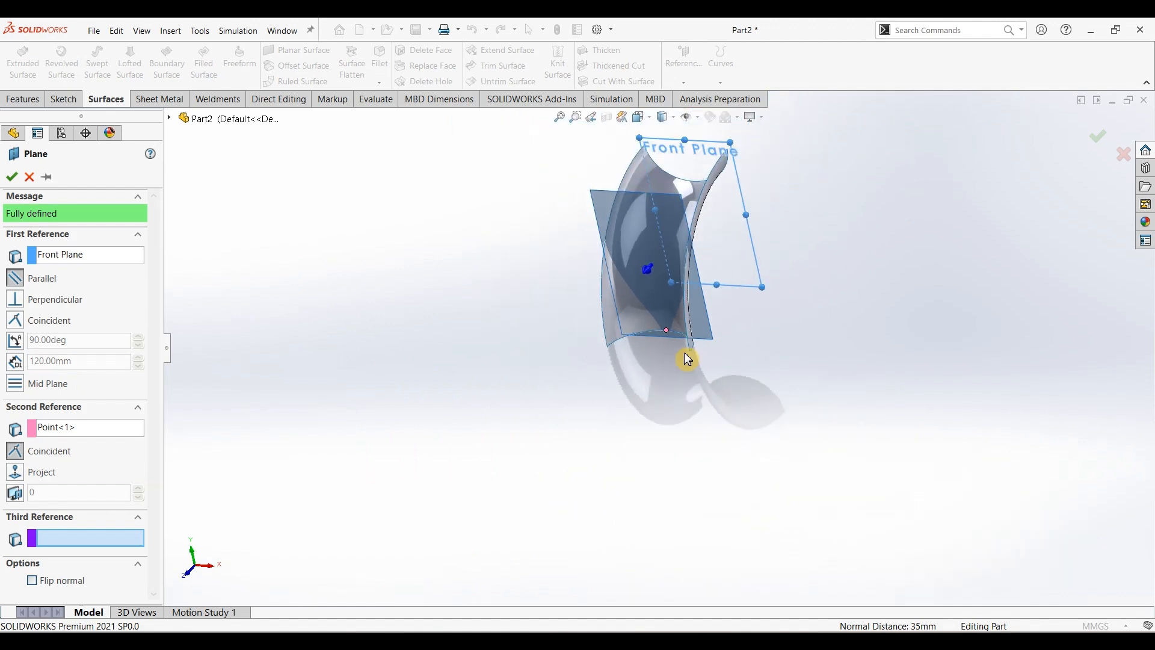
click(12, 177)
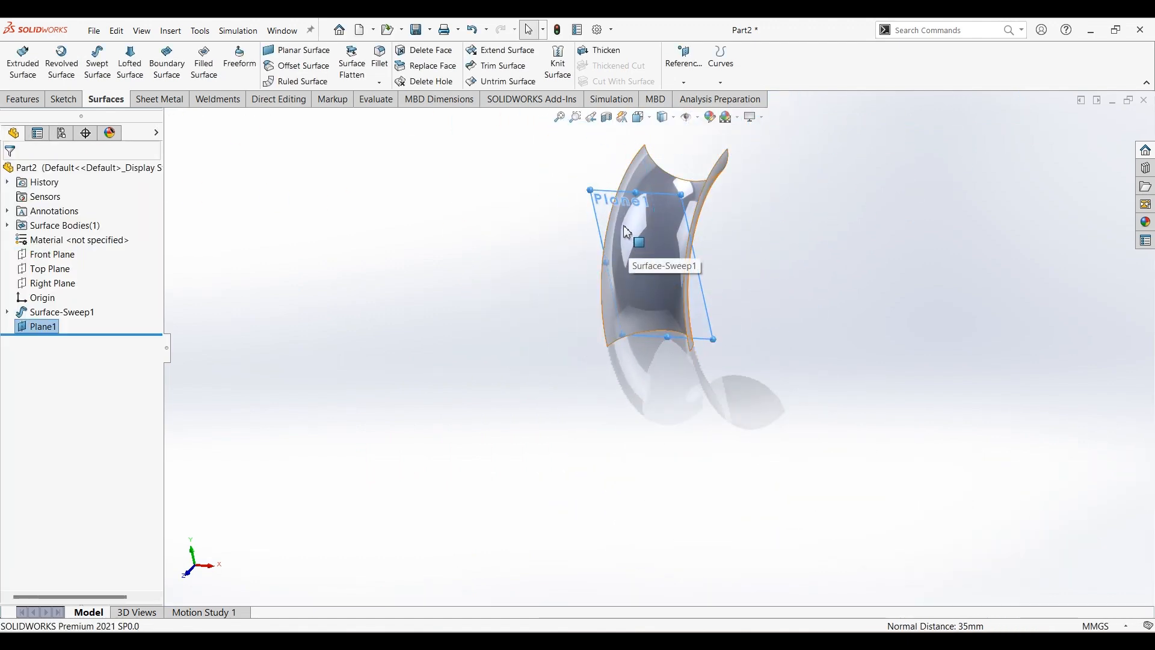
On the new plane, sketch two concentric circles with radii of about 10 and 18 mm, centred directly below the origin.
click(63, 99)
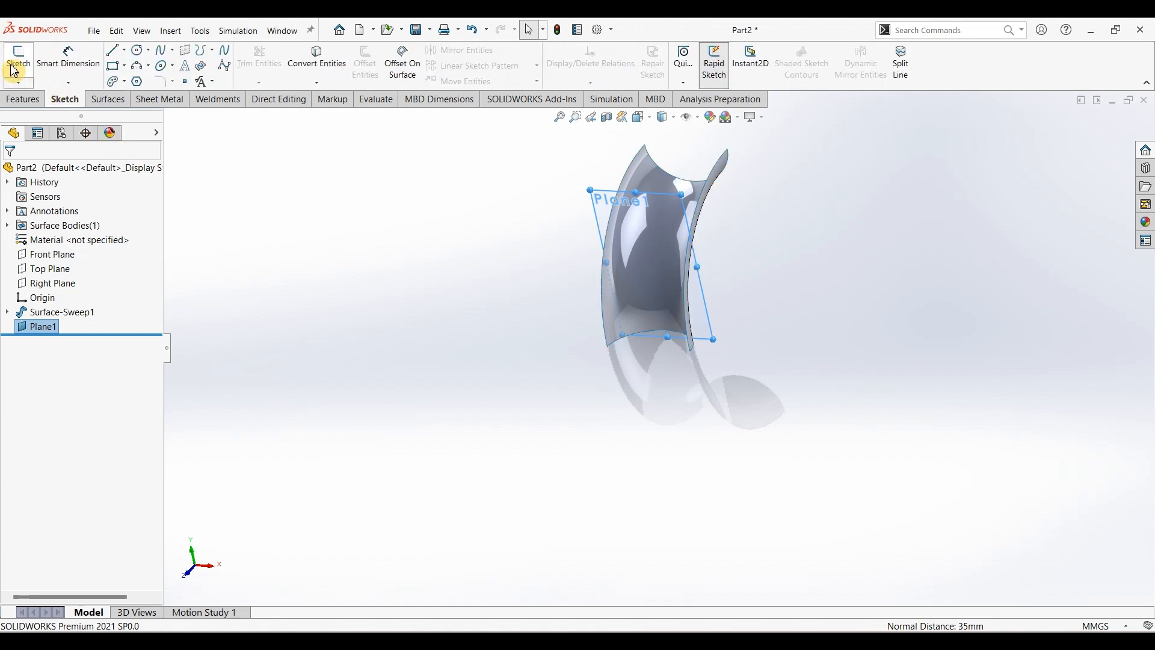
click(18, 60)
scroll(427, 361, up, 7)
scroll(695, 444, up, 1)
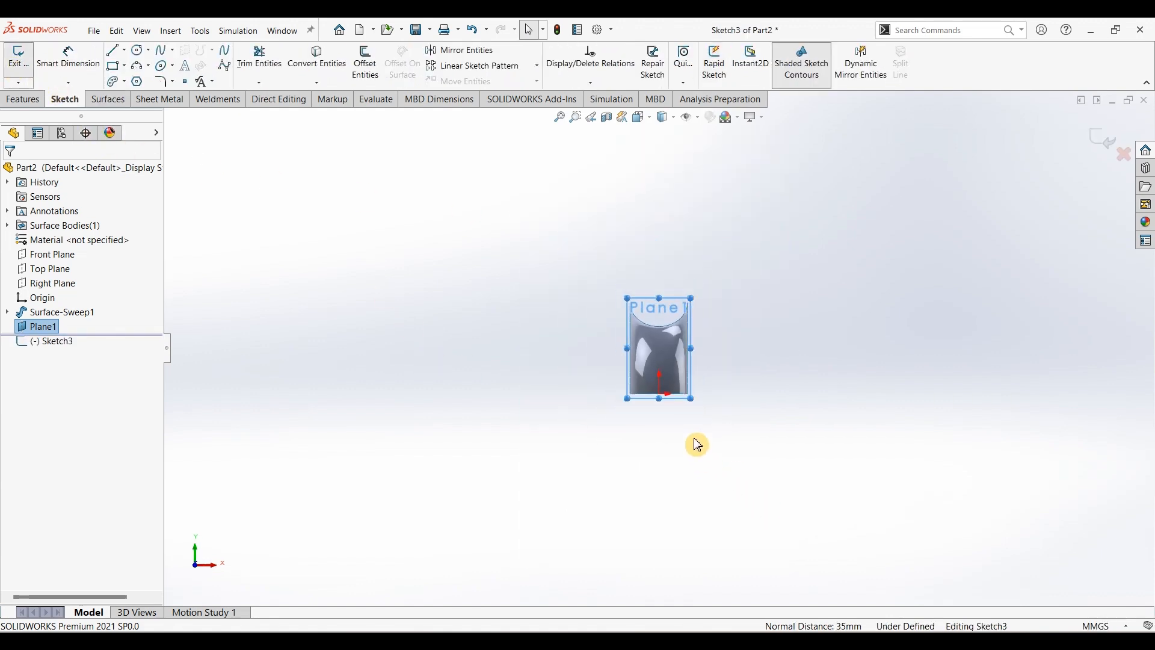
scroll(693, 443, down, 3)
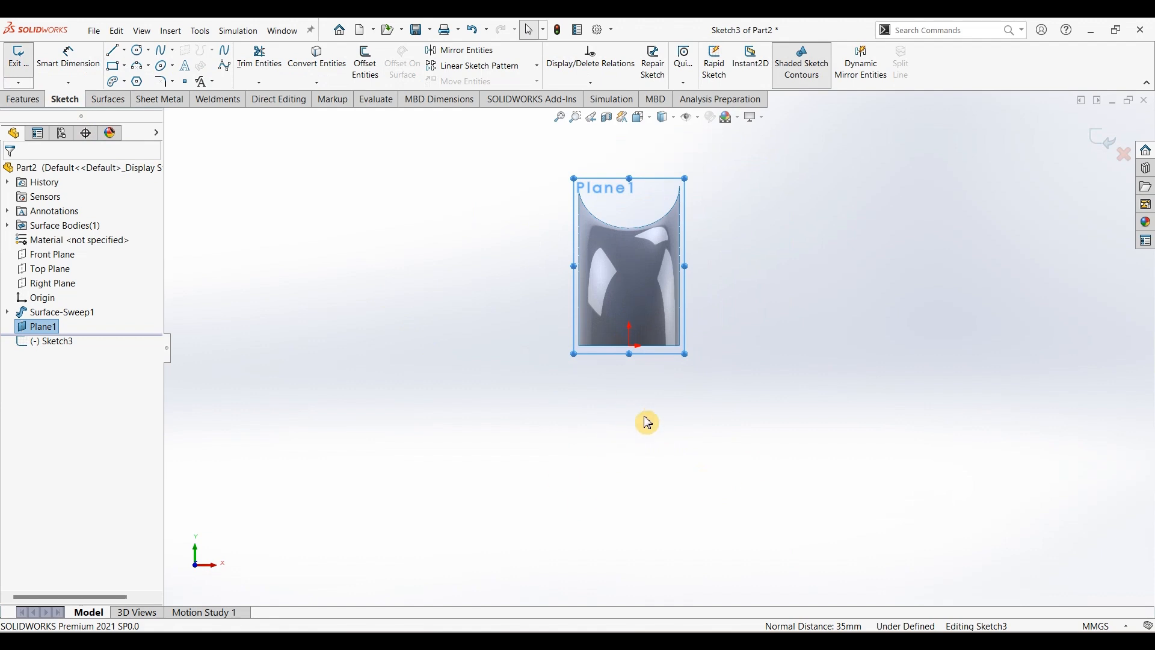
click(142, 52)
click(629, 452)
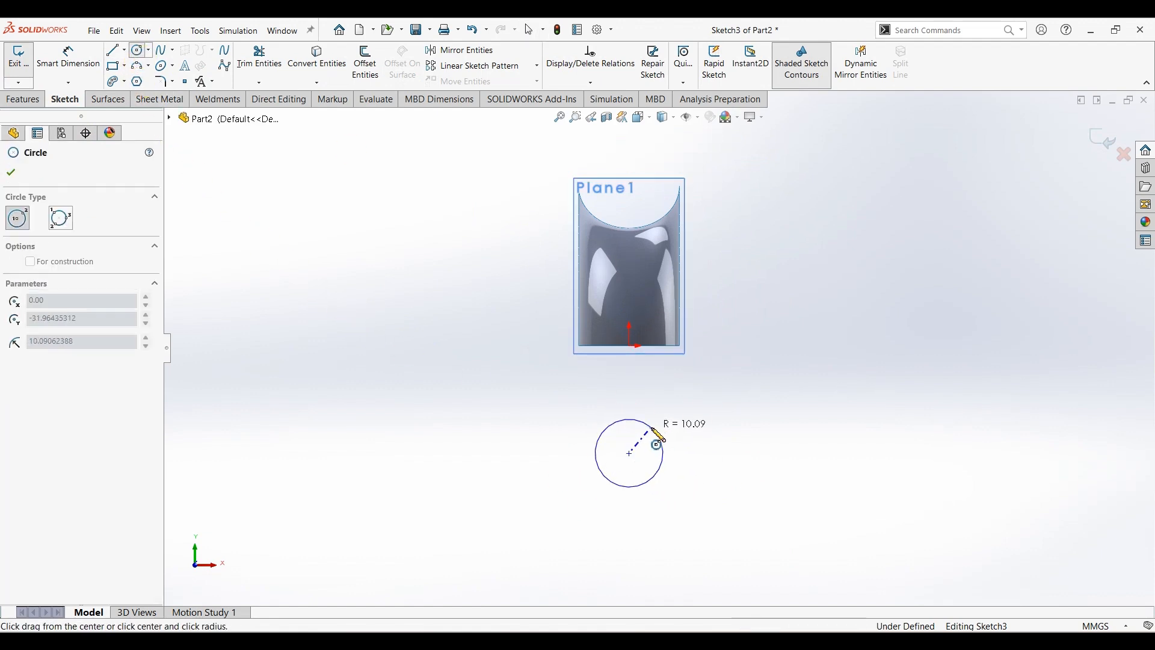
click(658, 436)
click(629, 453)
click(676, 415)
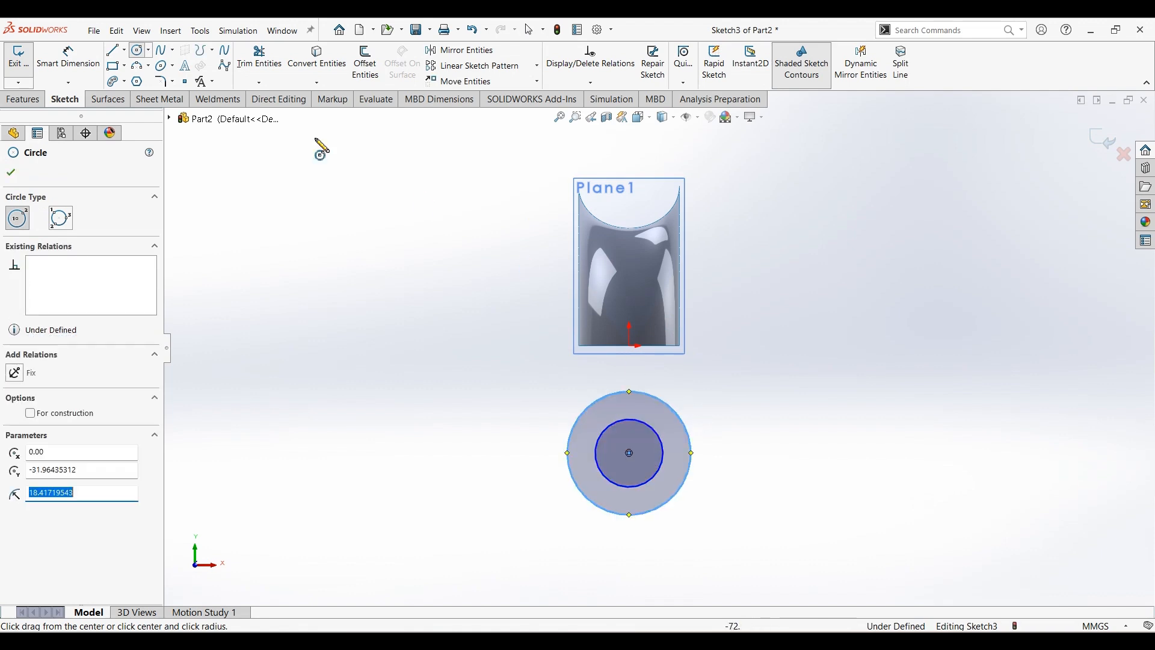
Set the diameters of the two concentric circles to 20 mm for the inner one and 50 mm for the outer one.
click(68, 59)
click(662, 444)
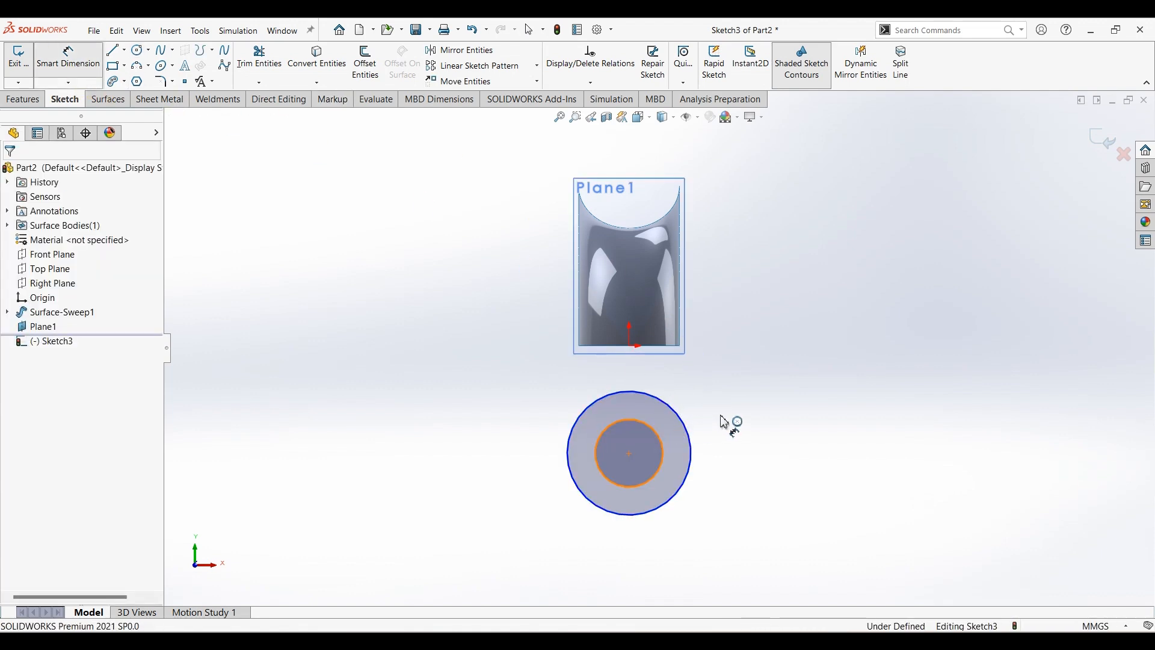
click(736, 419)
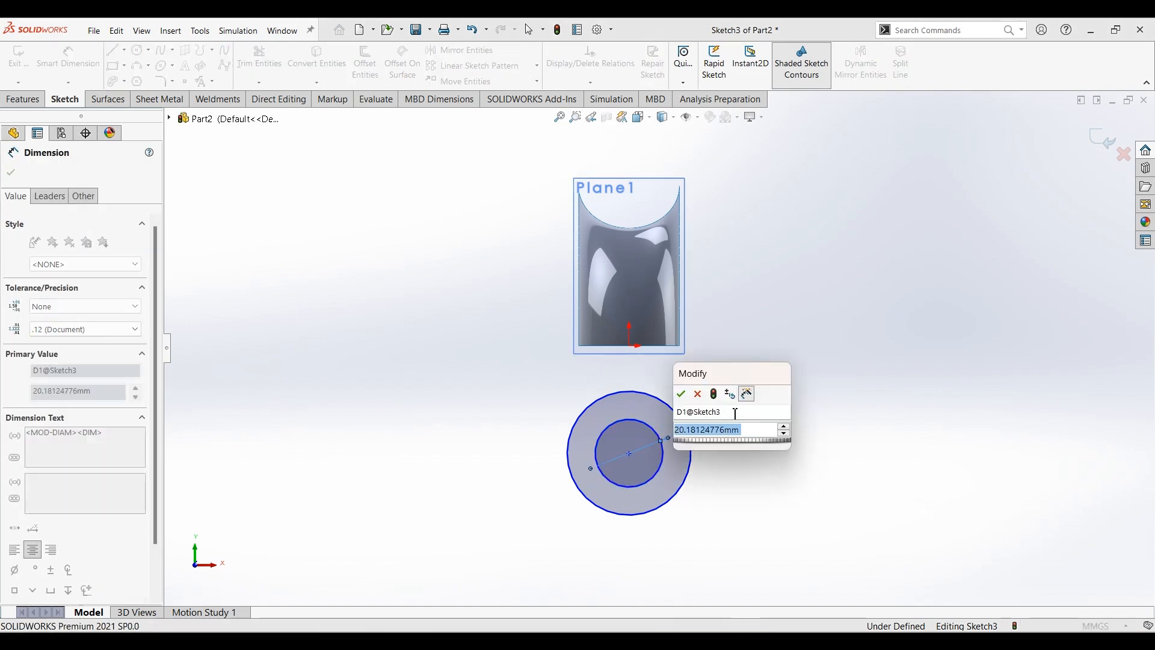
text(20)
key(Return)
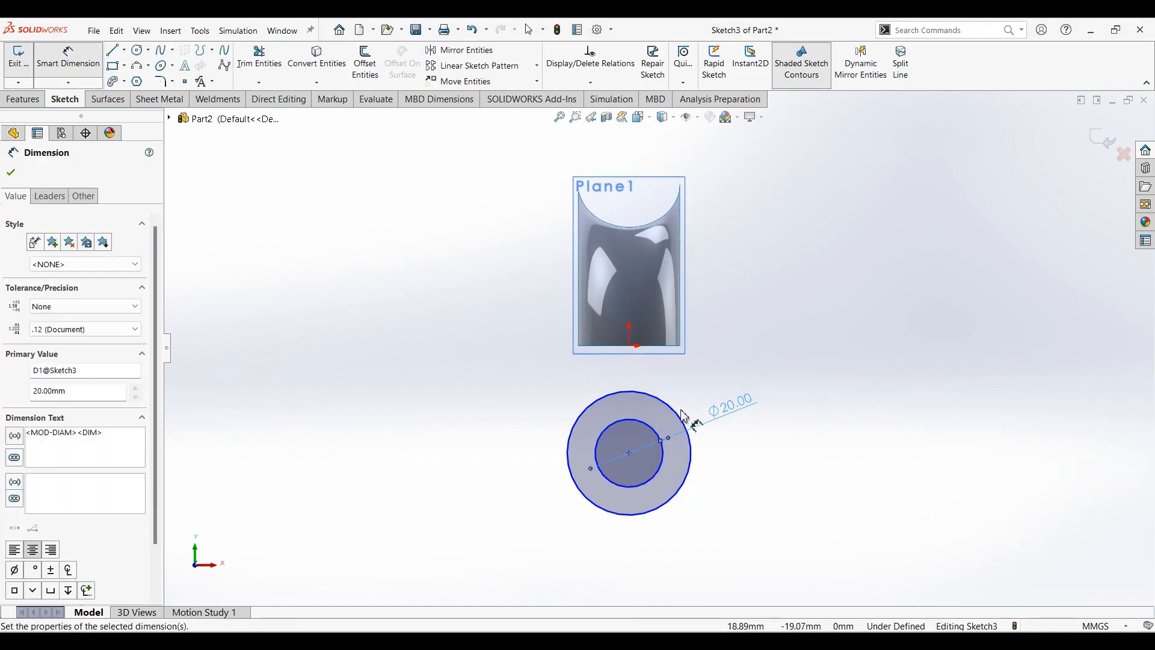
click(676, 417)
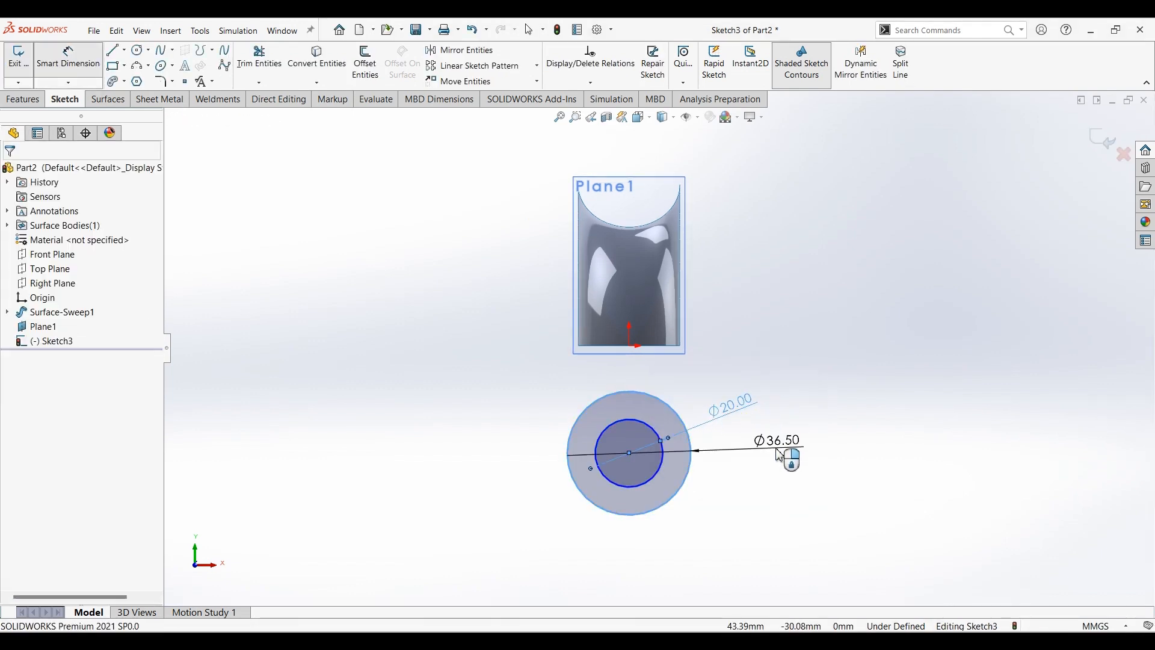
click(780, 455)
text(50)
key(Return)
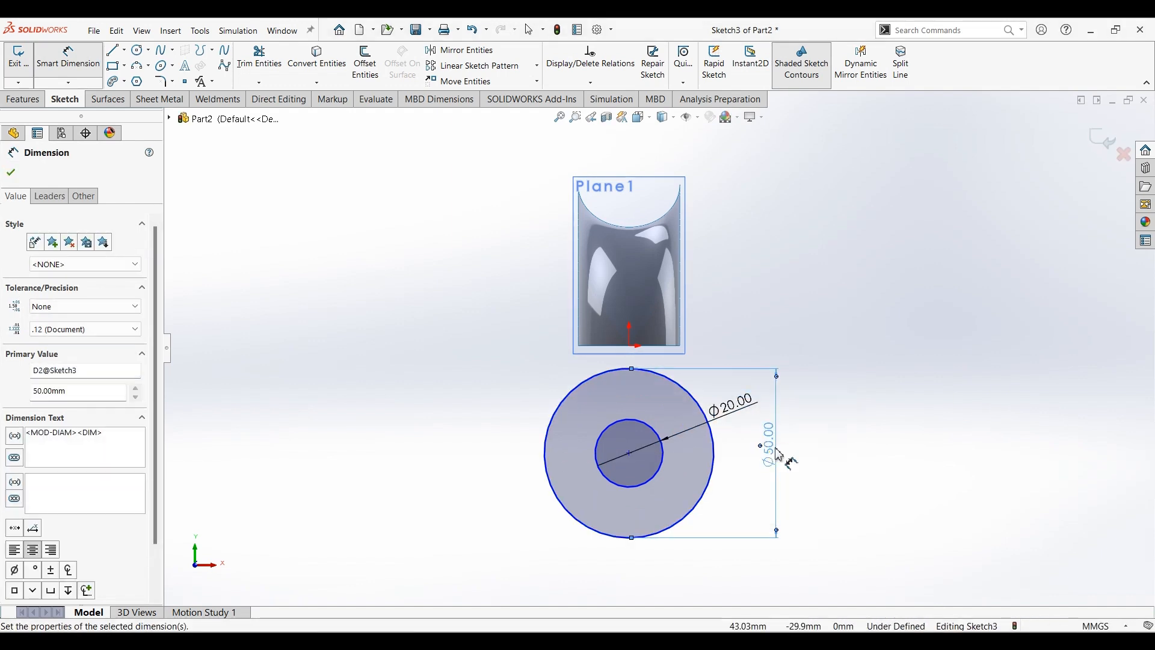
key(Escape)
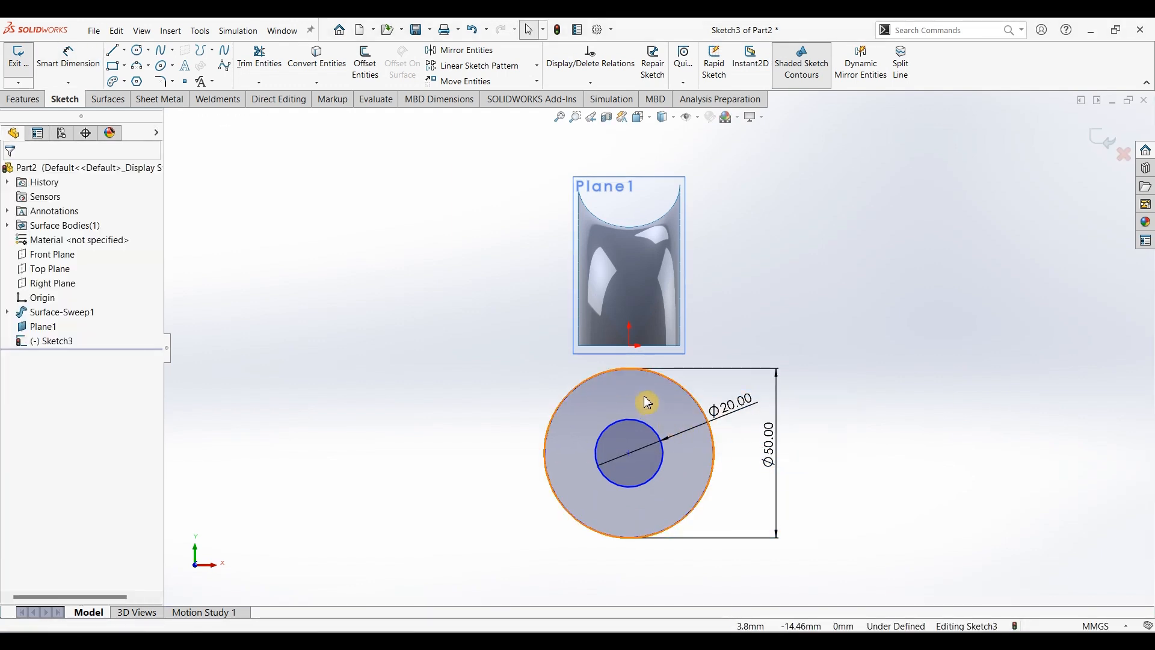
Add a vertical relation between the circles' centre and the origin, and move the circles to about 43 mm below the origin.
click(615, 402)
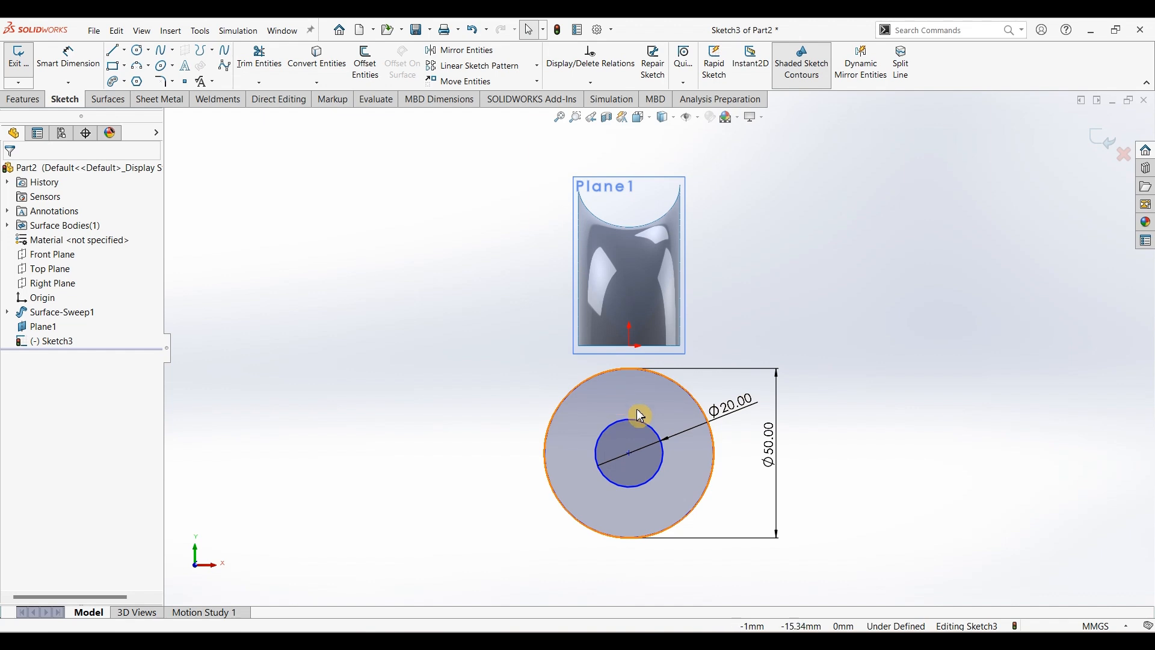
ctrl+click(630, 346)
click(686, 304)
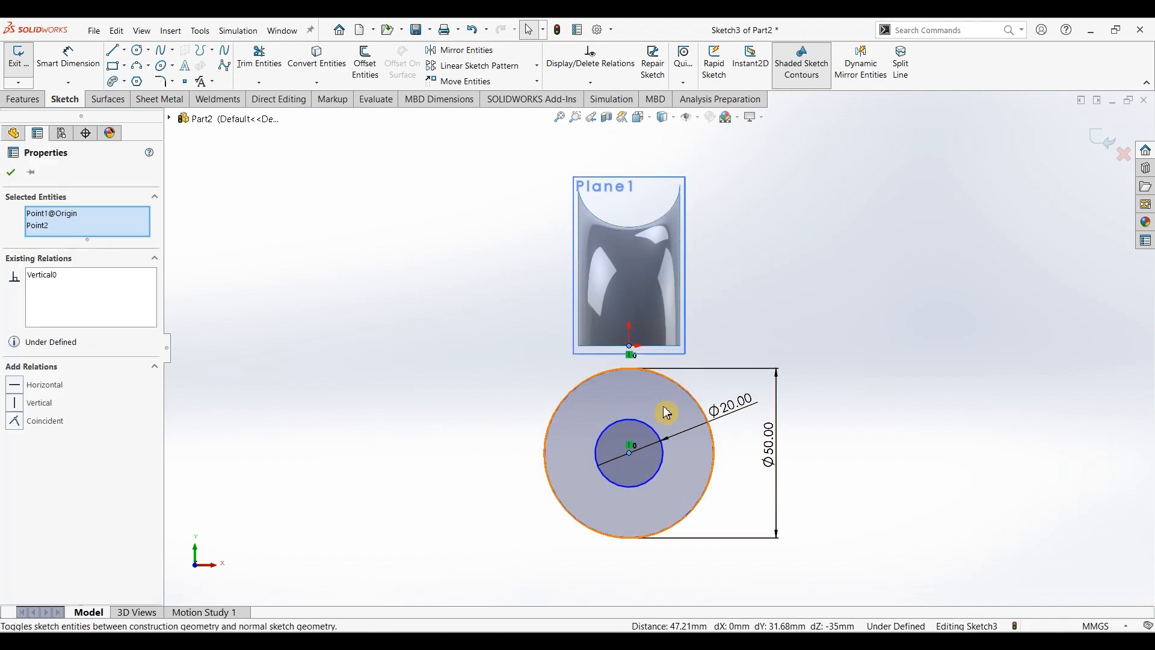
drag(630, 455, 630, 493)
click(535, 367)
Sketch a horizontal line about 77 mm long above the circles and make it tangent to the larger circle.
click(115, 51)
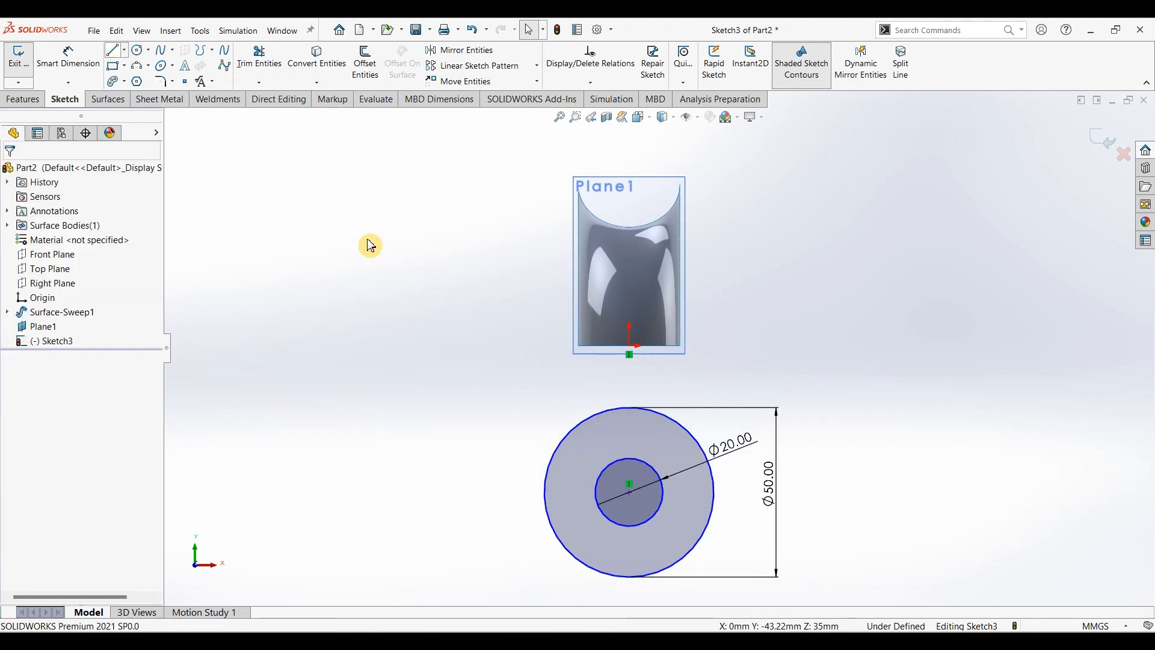
click(486, 383)
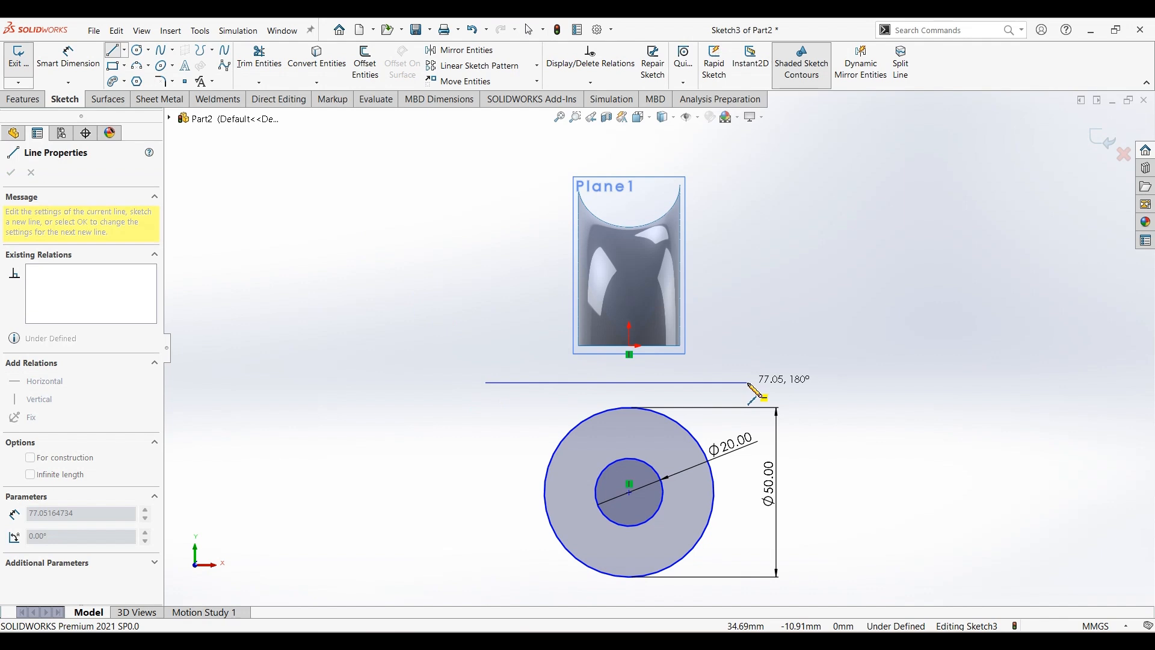
click(749, 382)
key(Escape)
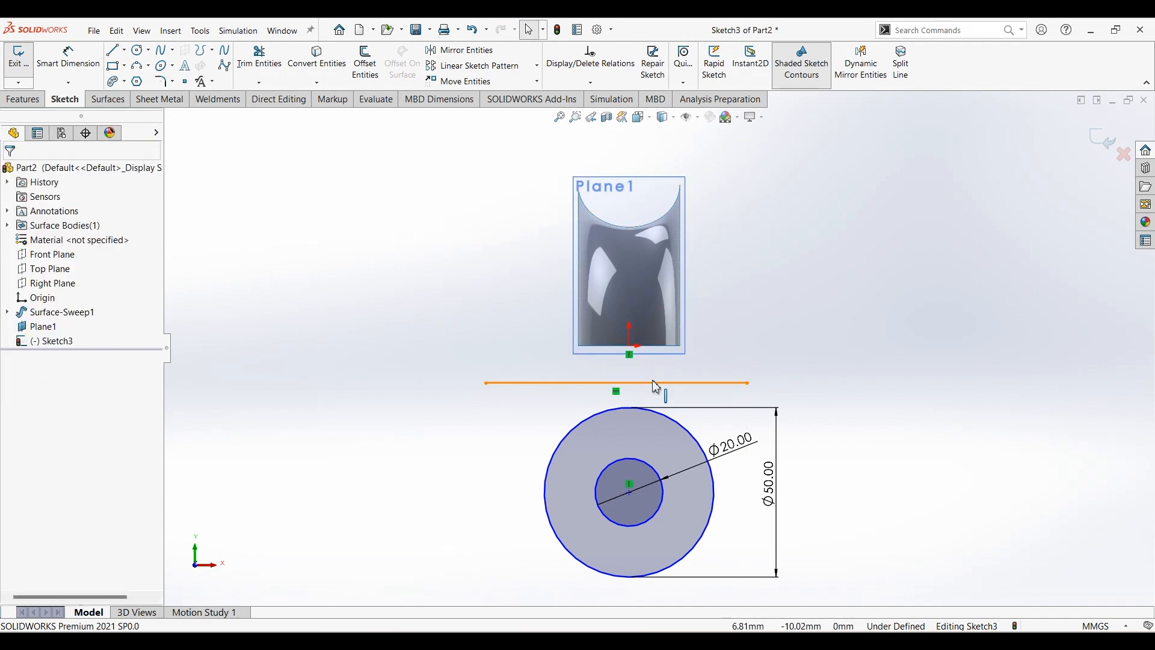
click(649, 399)
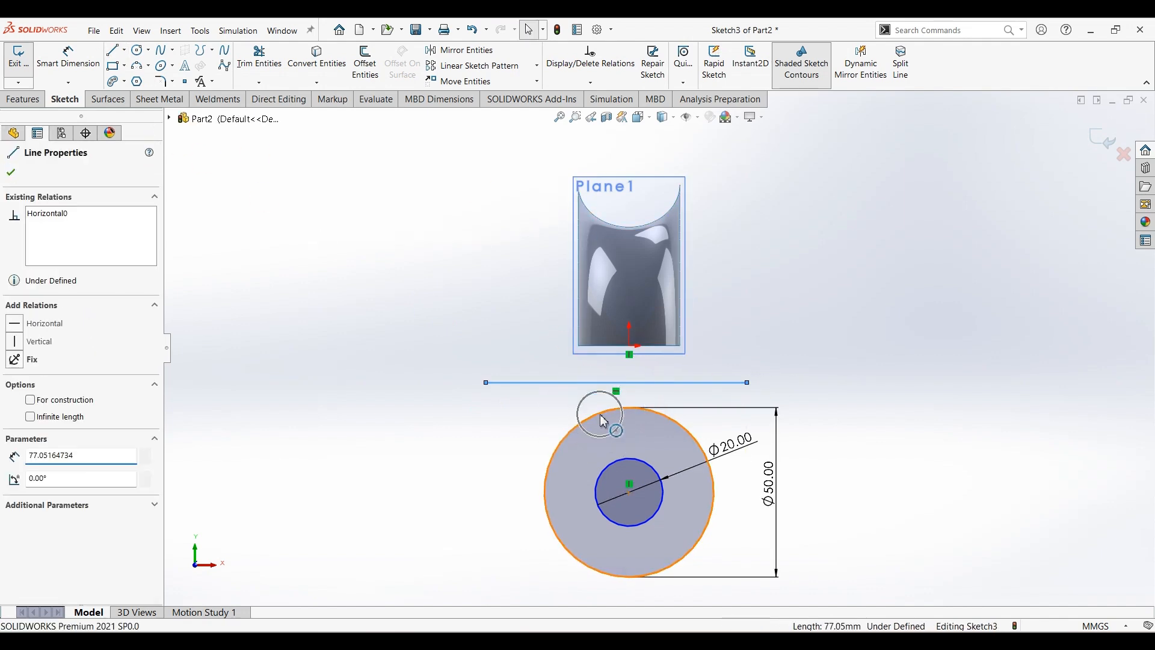
ctrl+click(605, 421)
click(636, 374)
click(461, 331)
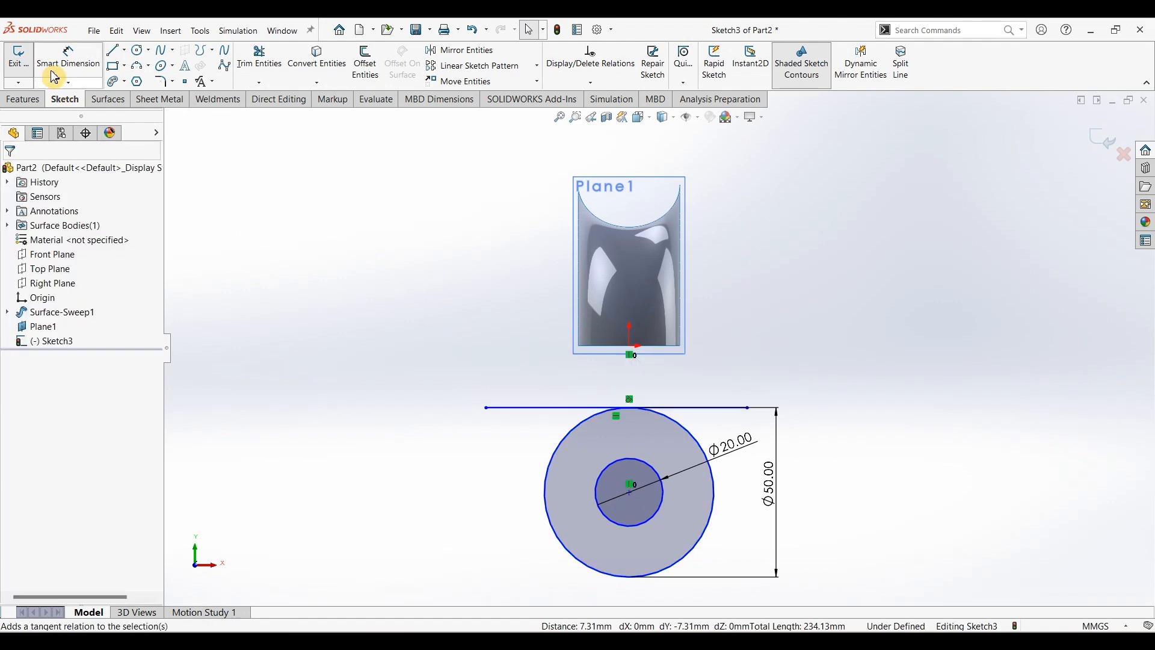
Dimension the horizontal line 20 mm below the origin.
click(67, 69)
click(630, 347)
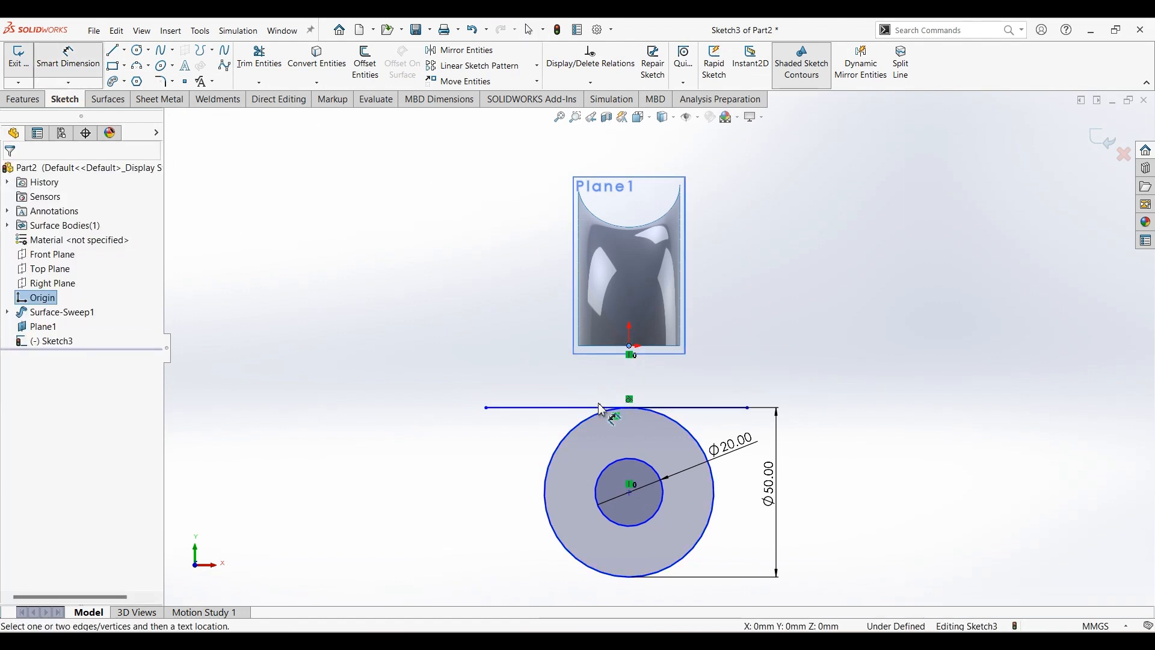
click(529, 407)
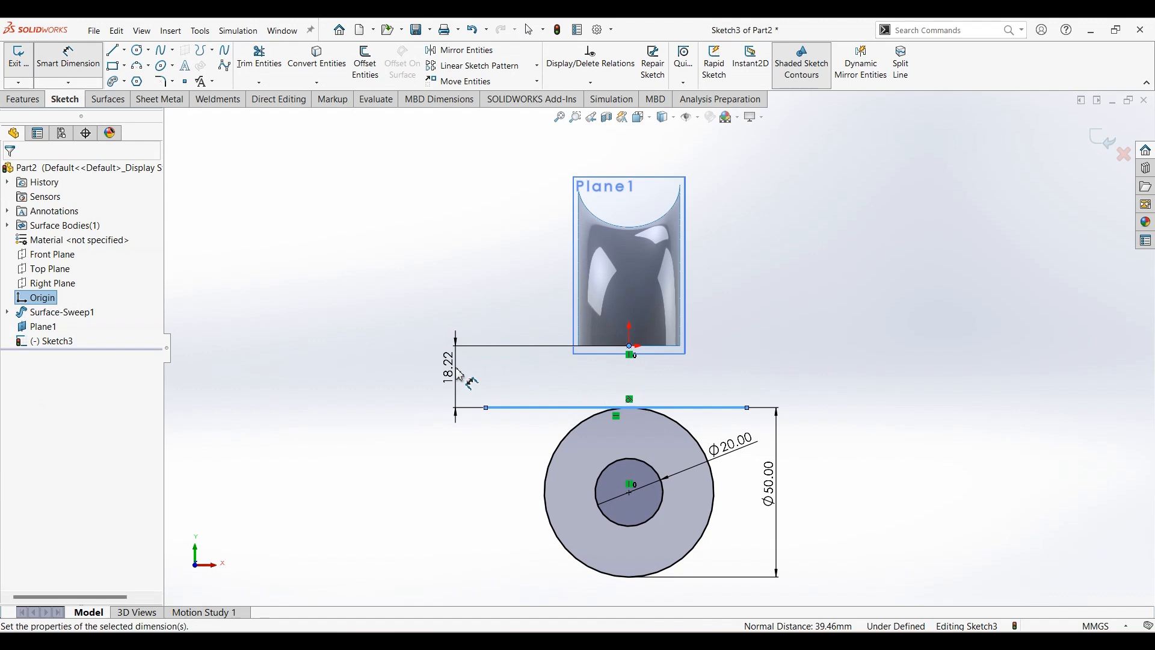
click(459, 375)
key(Return)
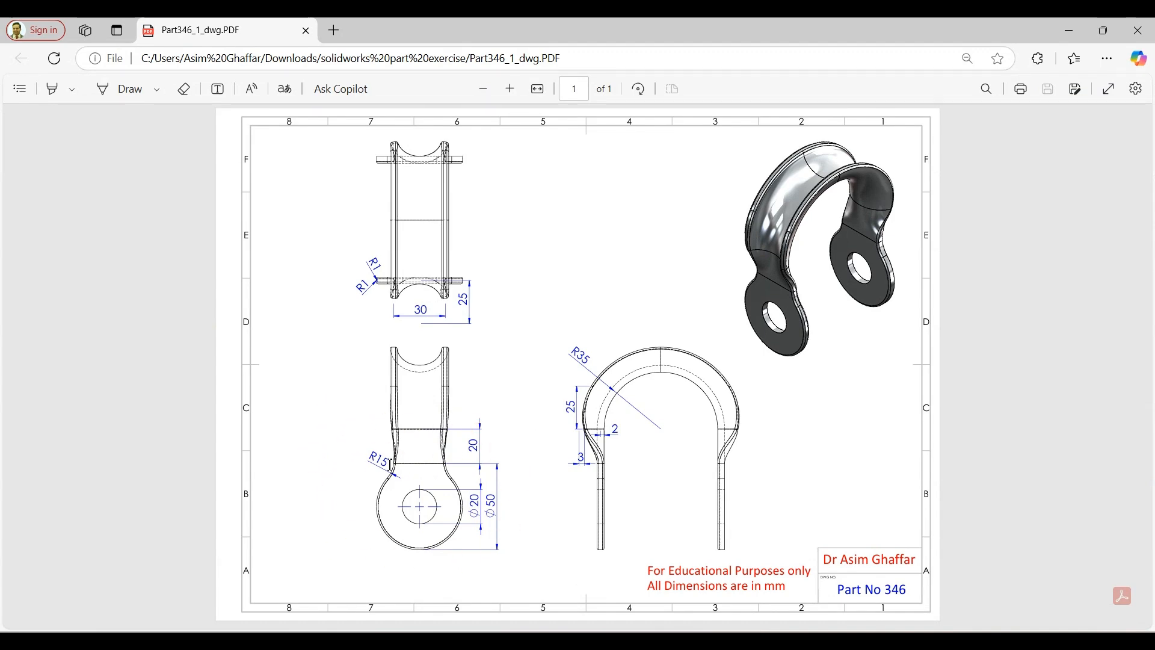
Return from the PDF drawing to SOLIDWORKS and sketch a three-point arc from the horizontal line to the larger circle's upper-left edge.
click(1068, 32)
scroll(610, 450, down, 3)
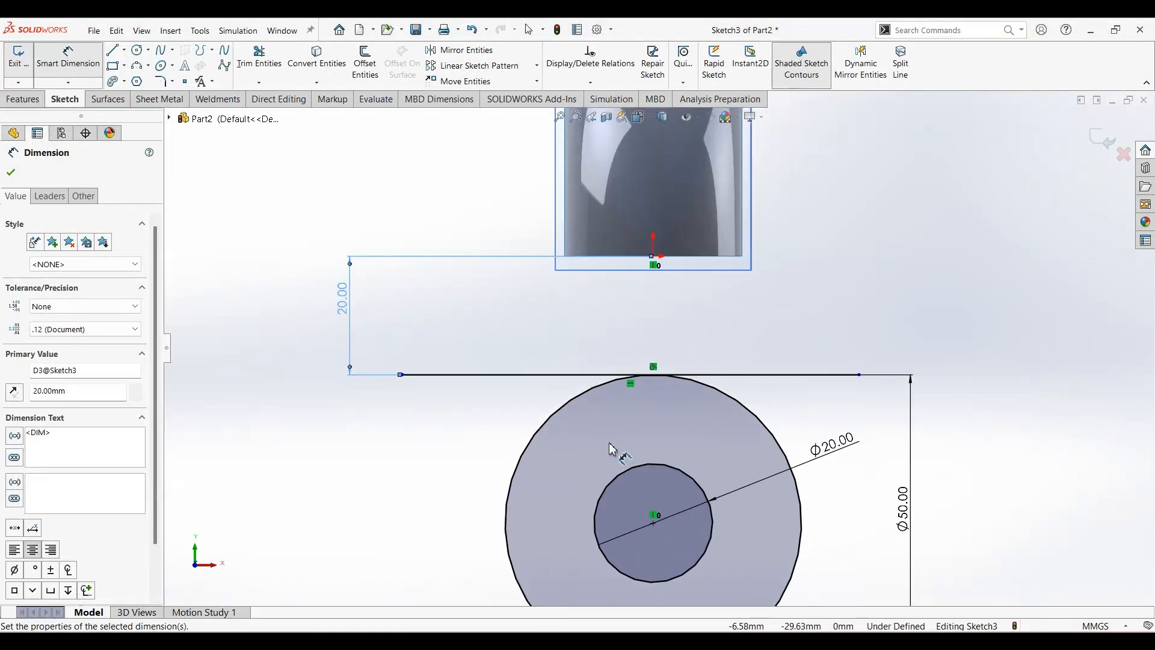
click(142, 72)
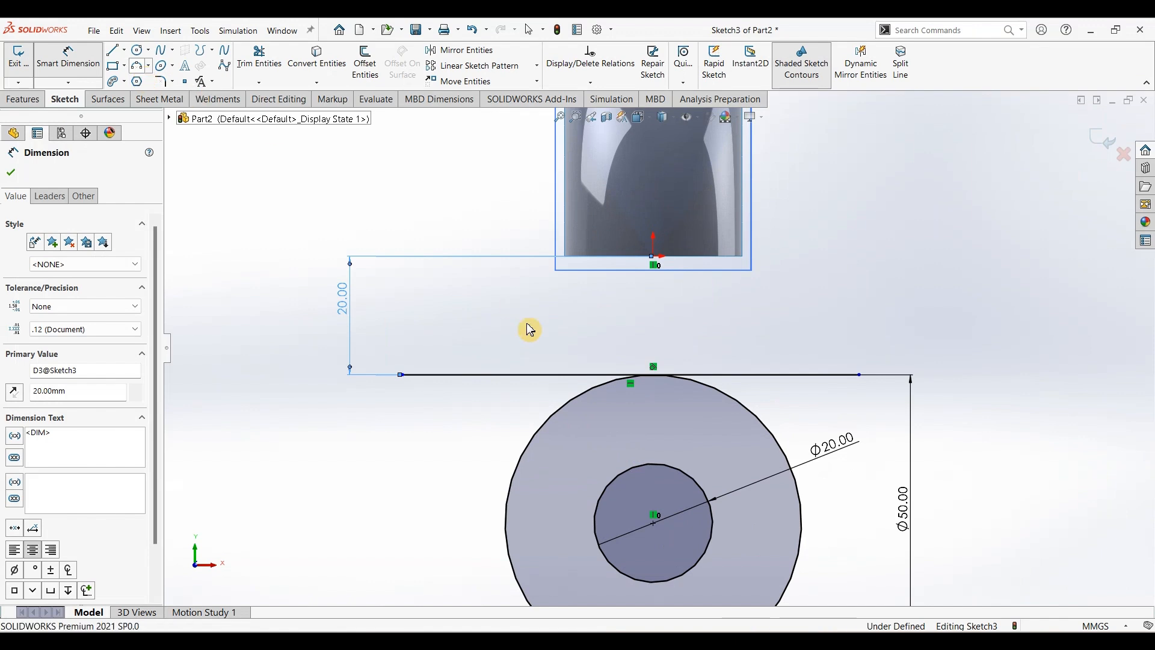
click(559, 375)
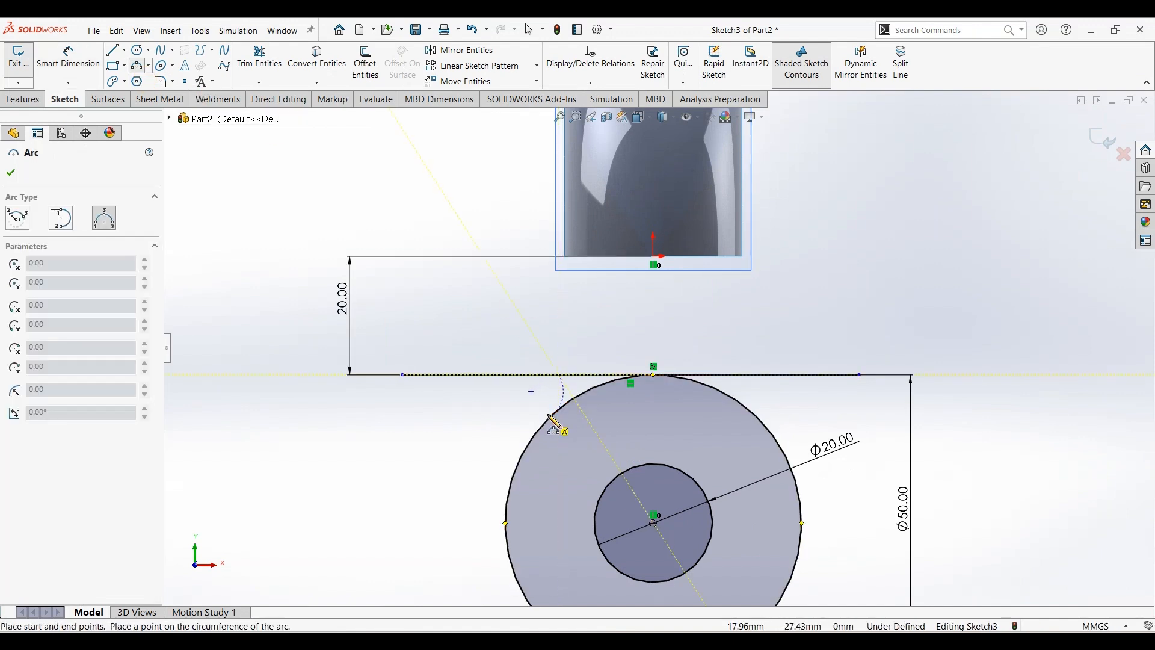
click(555, 407)
Set the arc's radius to 15 mm and adjust the position of its upper end on the horizontal line.
click(68, 58)
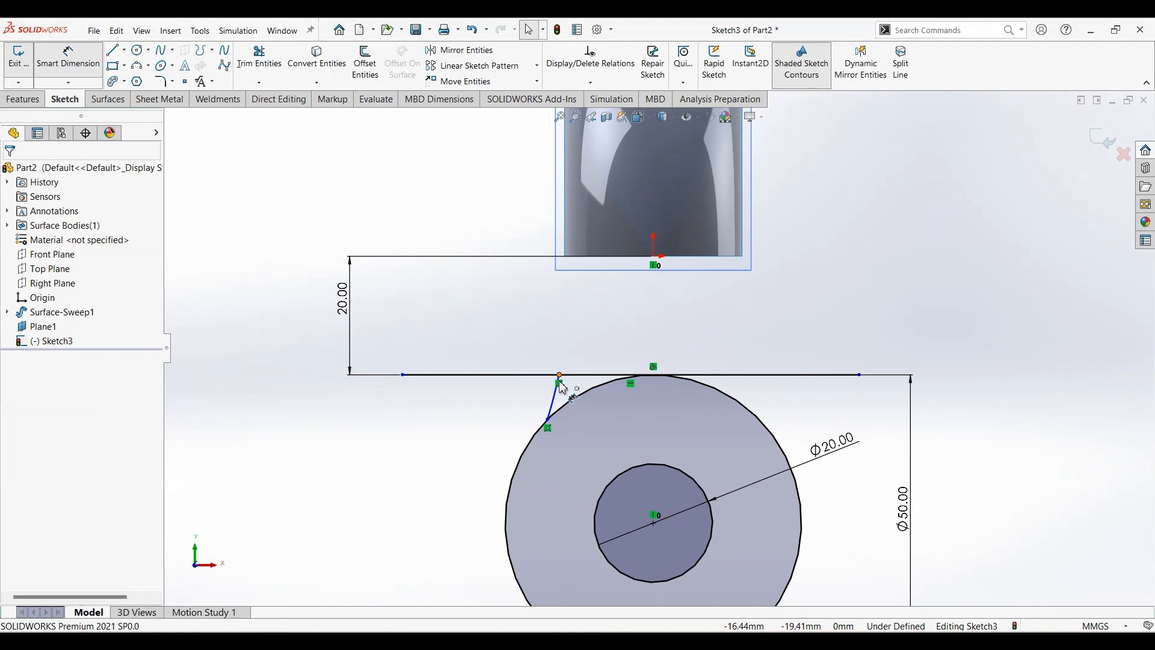
click(555, 403)
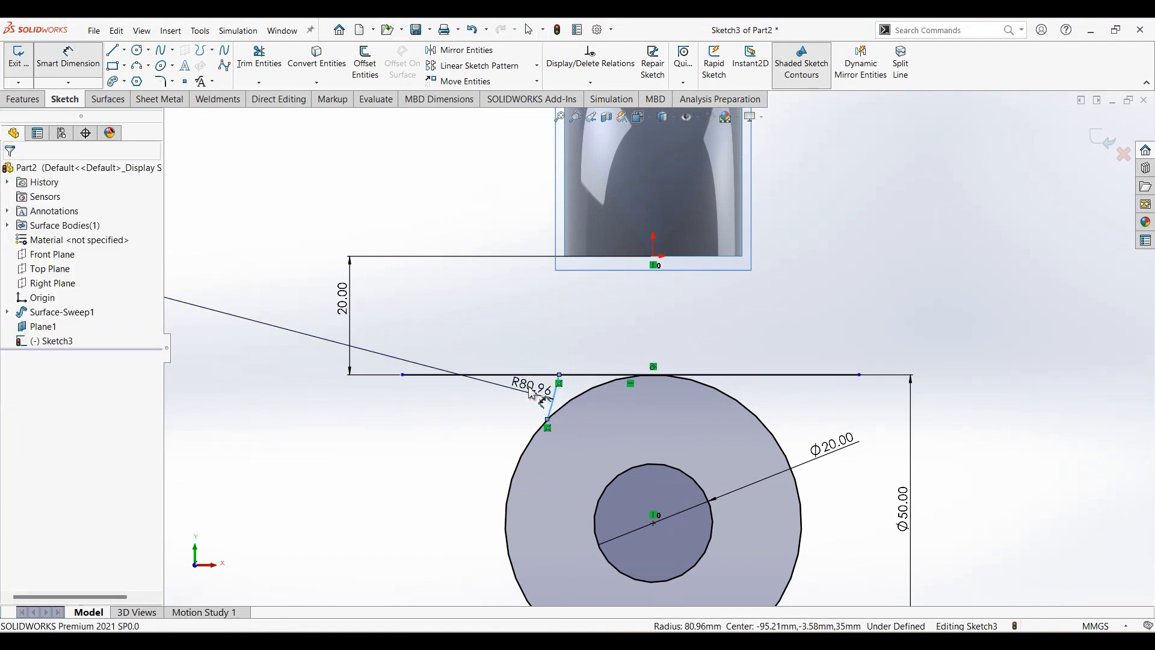
click(531, 393)
text(15)
key(Return)
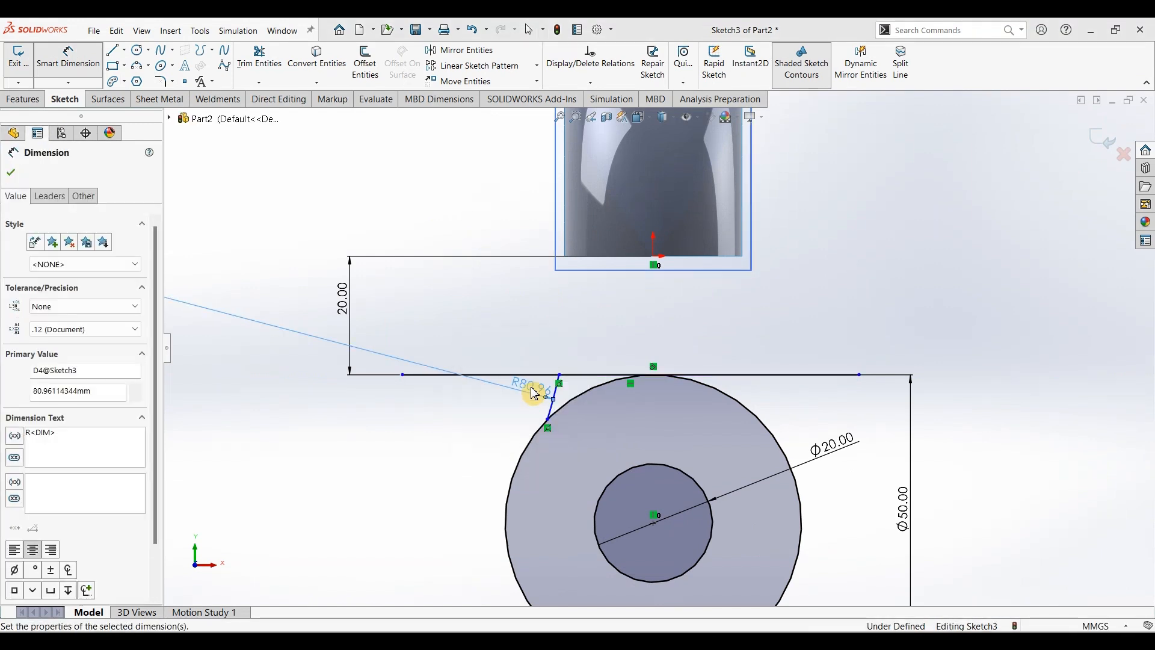
key(Escape)
key(Escape)
mouse_move(550, 376)
mouse_down()
mouse_move(572, 379)
mouse_move(561, 378)
mouse_up()
key(Escape)
Make the 15 mm arc tangent to the larger circle.
scroll(549, 430, down, 4)
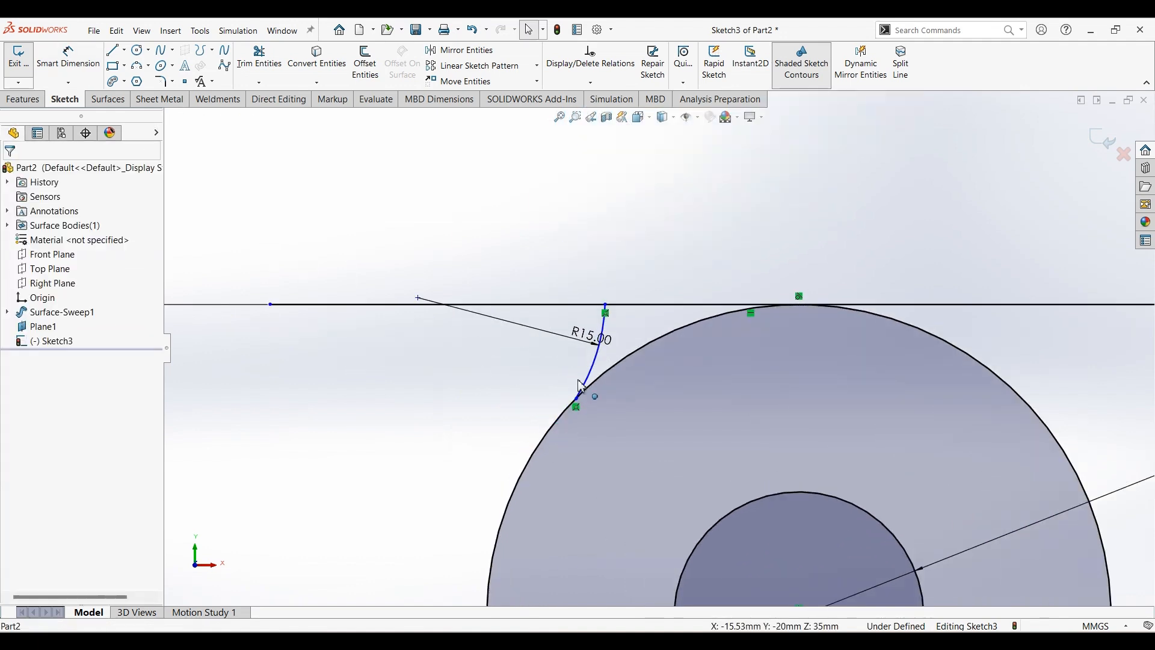
click(591, 379)
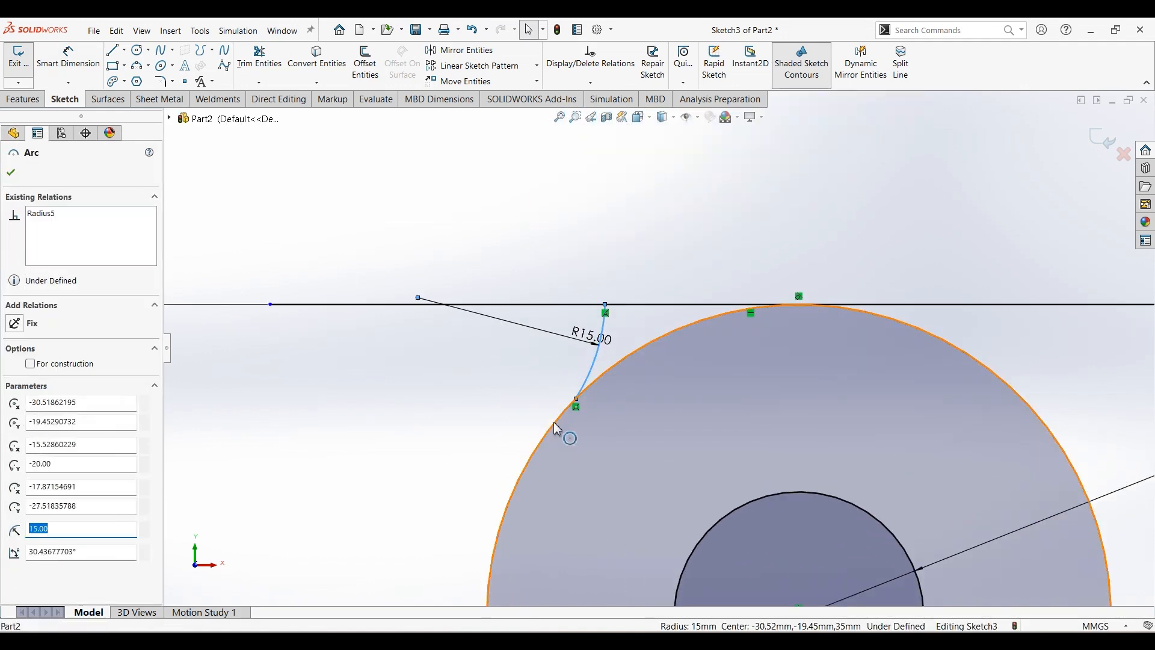
ctrl+click(556, 428)
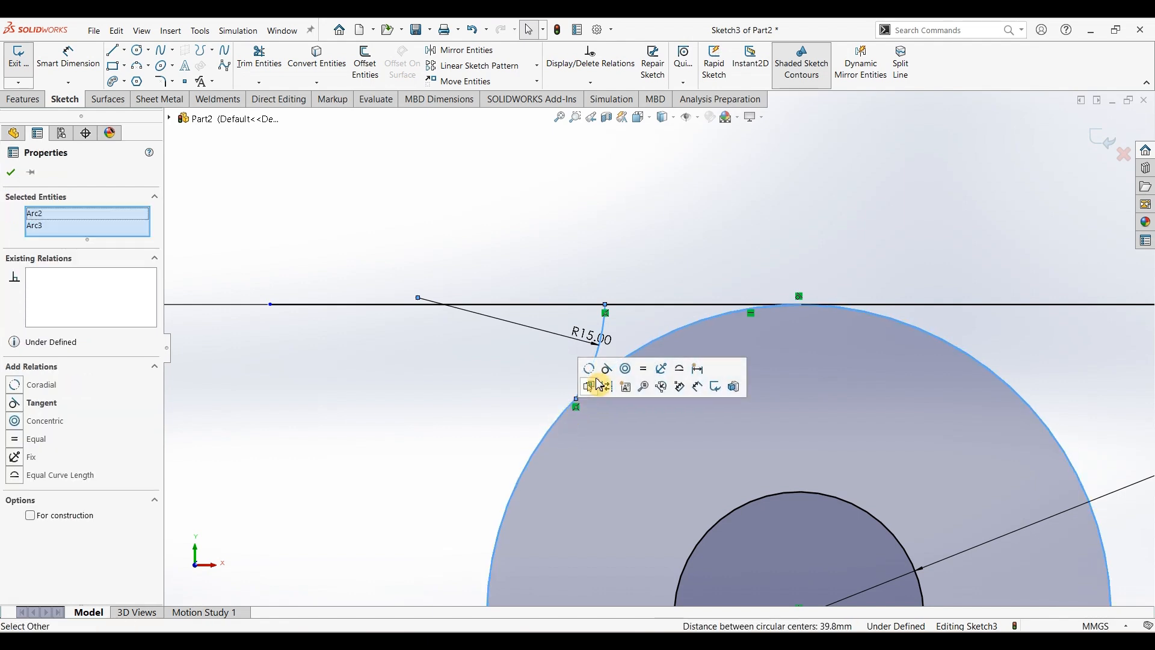
click(607, 369)
click(514, 407)
Add a vertical relation between the arc's upper end and the swept surface's lower-left corner.
scroll(508, 409, up, 3)
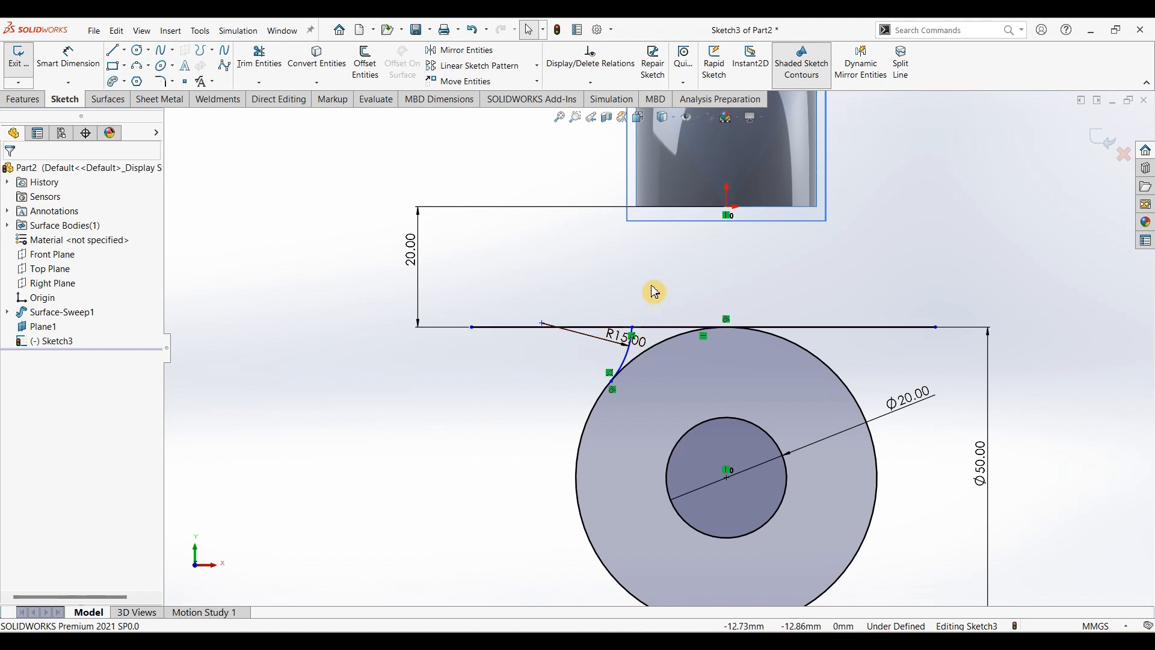
click(632, 328)
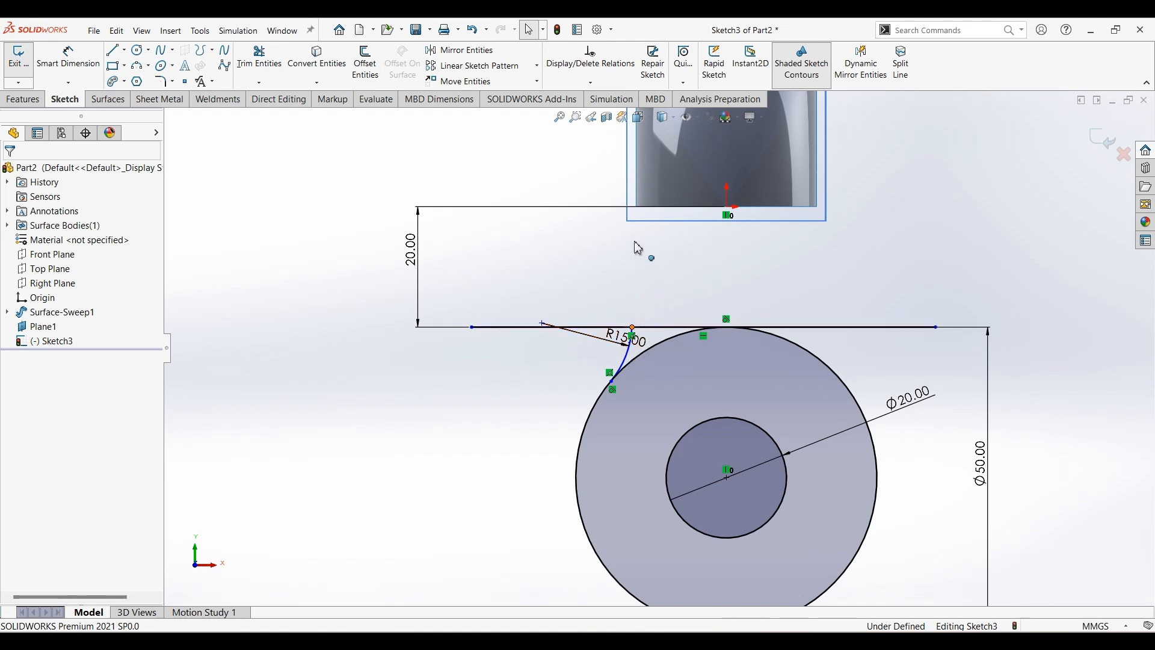
ctrl+click(637, 207)
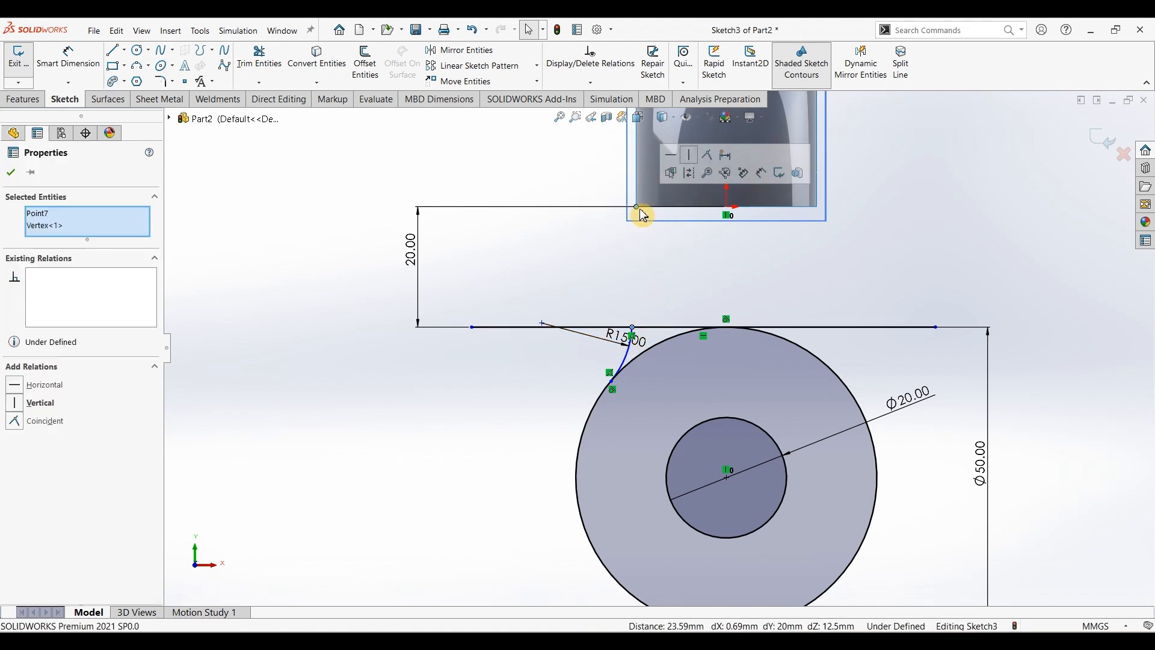
click(692, 155)
click(484, 495)
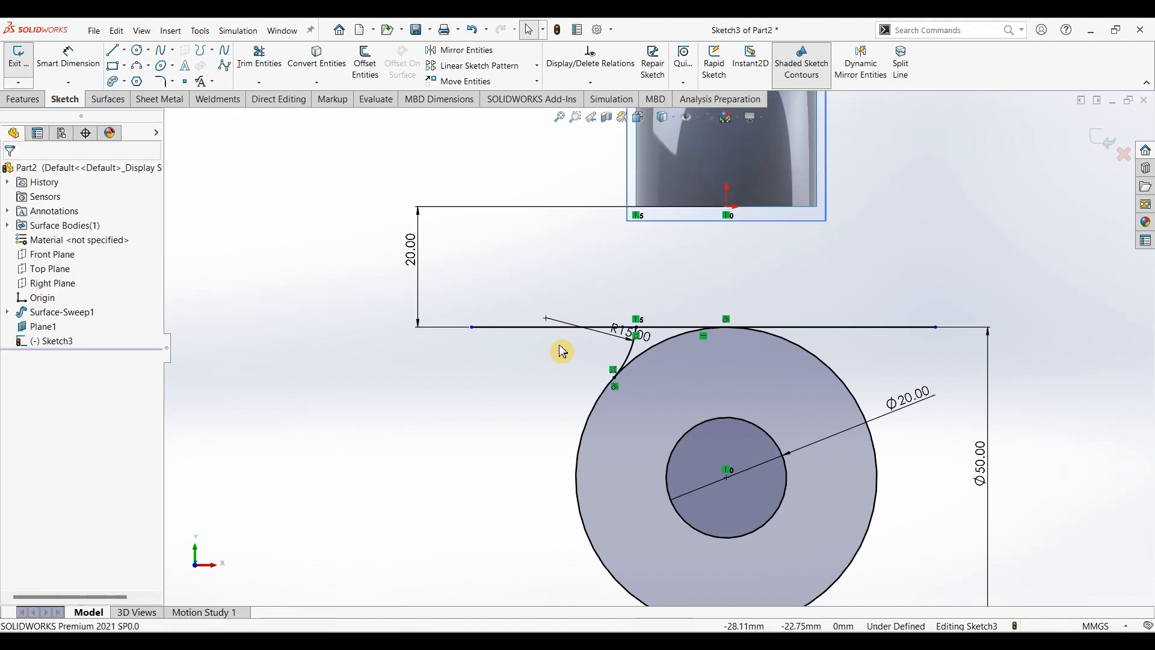
Draw a vertical centerline from the circles' centre to the origin.
click(124, 51)
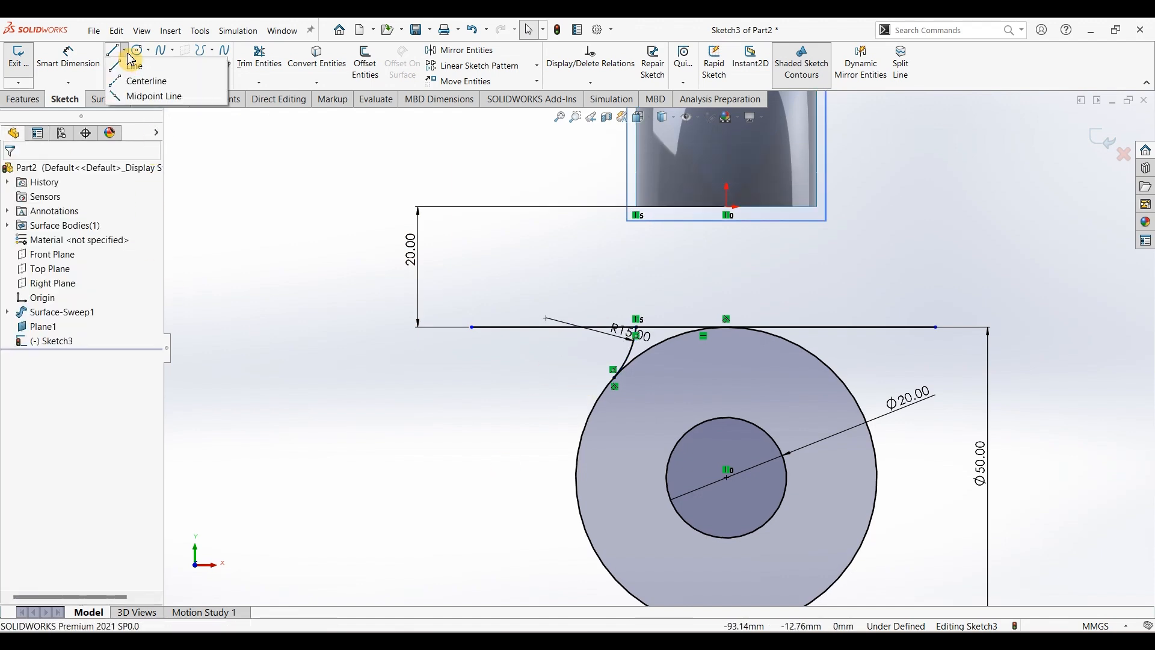
click(135, 79)
click(727, 479)
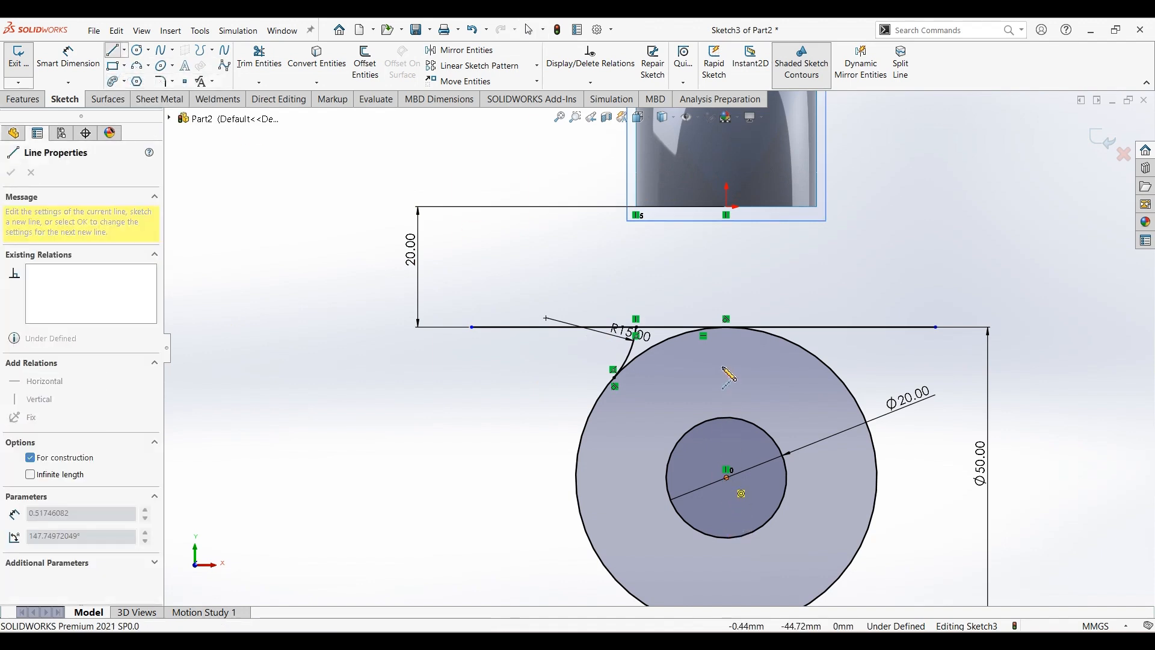
click(727, 208)
key(Escape)
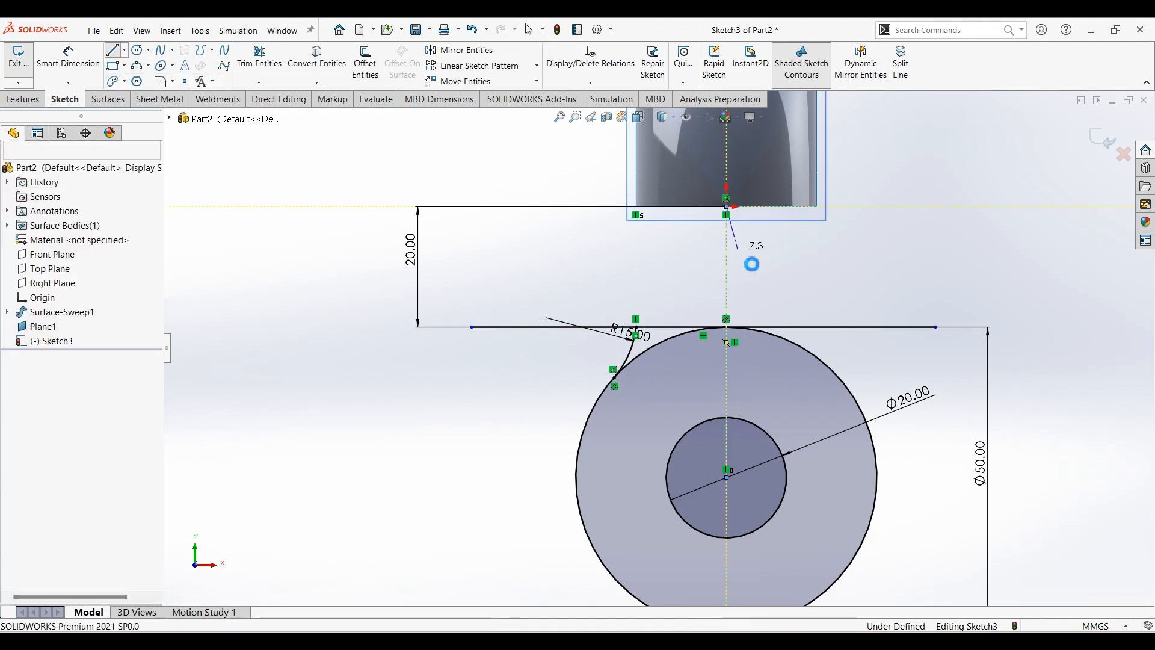
Mirror the 15 mm arc about the vertical centerline.
click(625, 359)
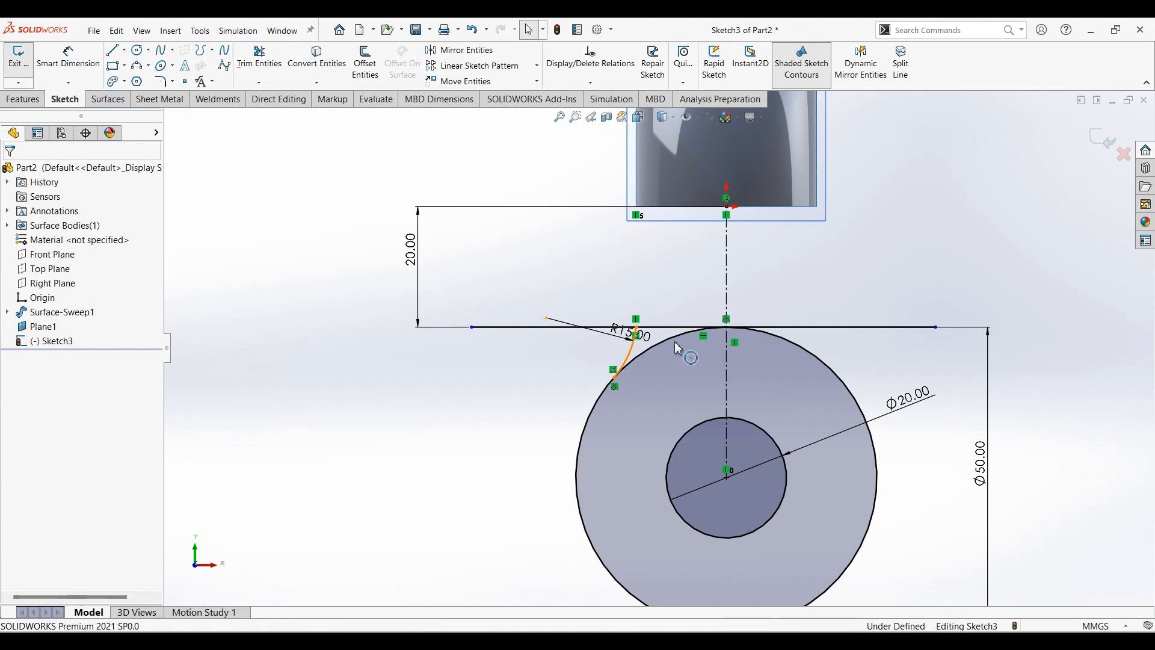
ctrl+click(728, 270)
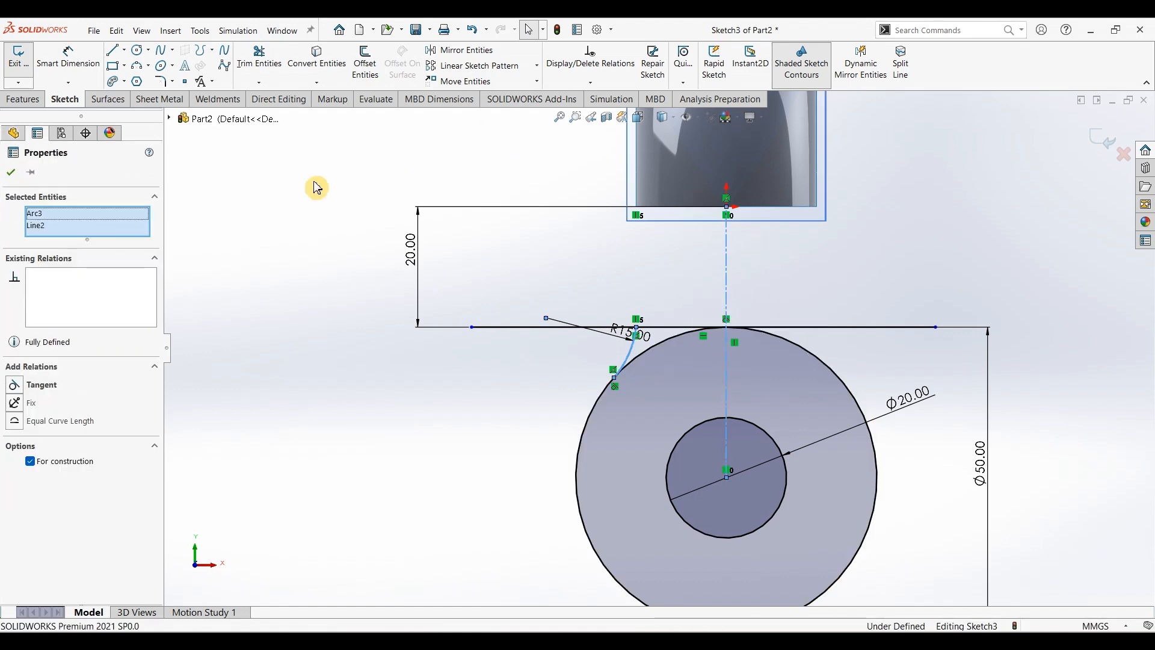
click(460, 50)
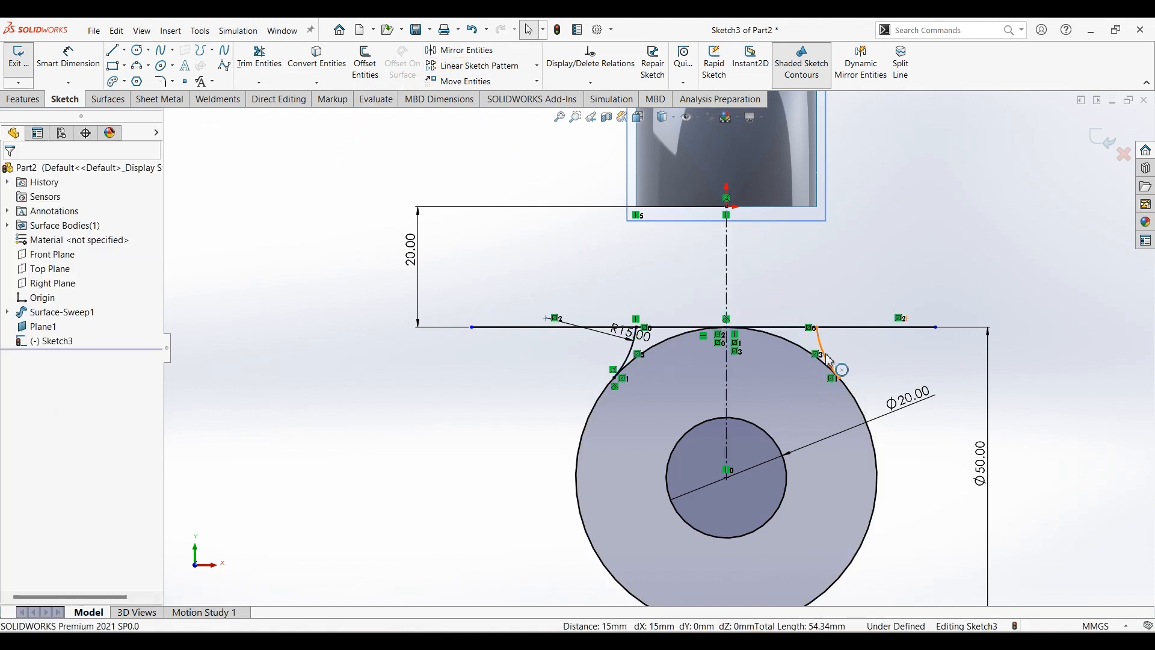
Trim the larger circle's portion between the 15 mm arcs and the horizontal line's overhanging ends, and close the sketch.
click(259, 60)
scroll(676, 389, down, 3)
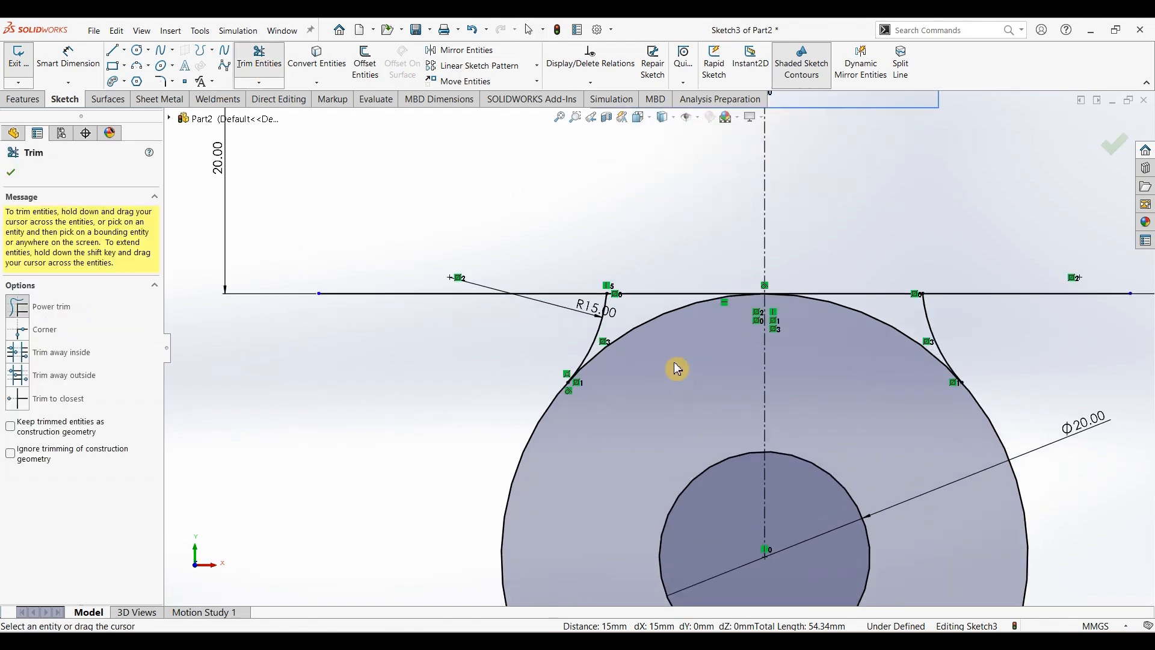
mouse_move(665, 341)
mouse_down()
mouse_move(658, 320)
mouse_move(848, 325)
mouse_move(882, 353)
mouse_move(858, 390)
mouse_move(715, 395)
mouse_up()
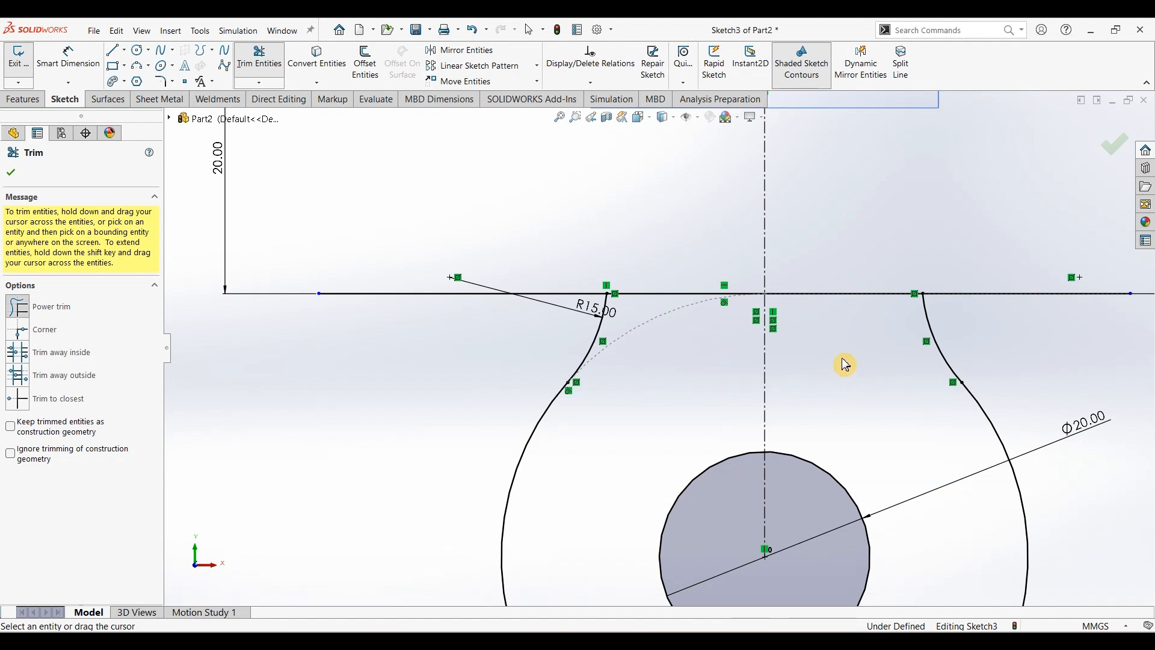
drag(970, 336, 973, 270)
drag(500, 262, 480, 381)
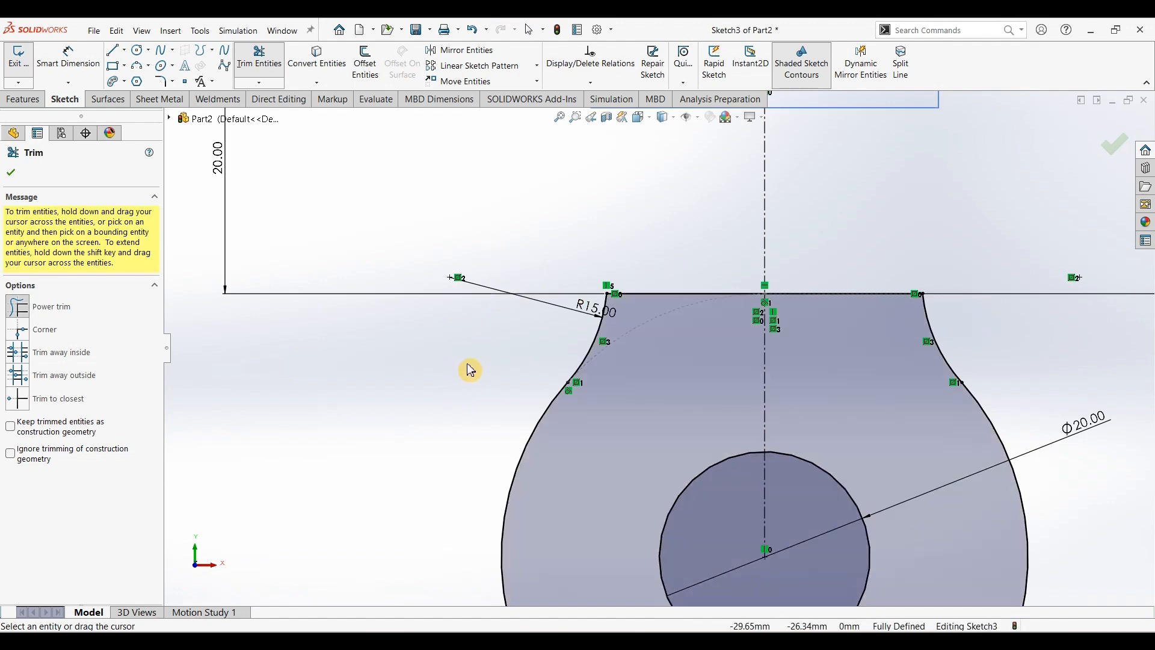
scroll(470, 372, up, 3)
scroll(655, 379, up, 2)
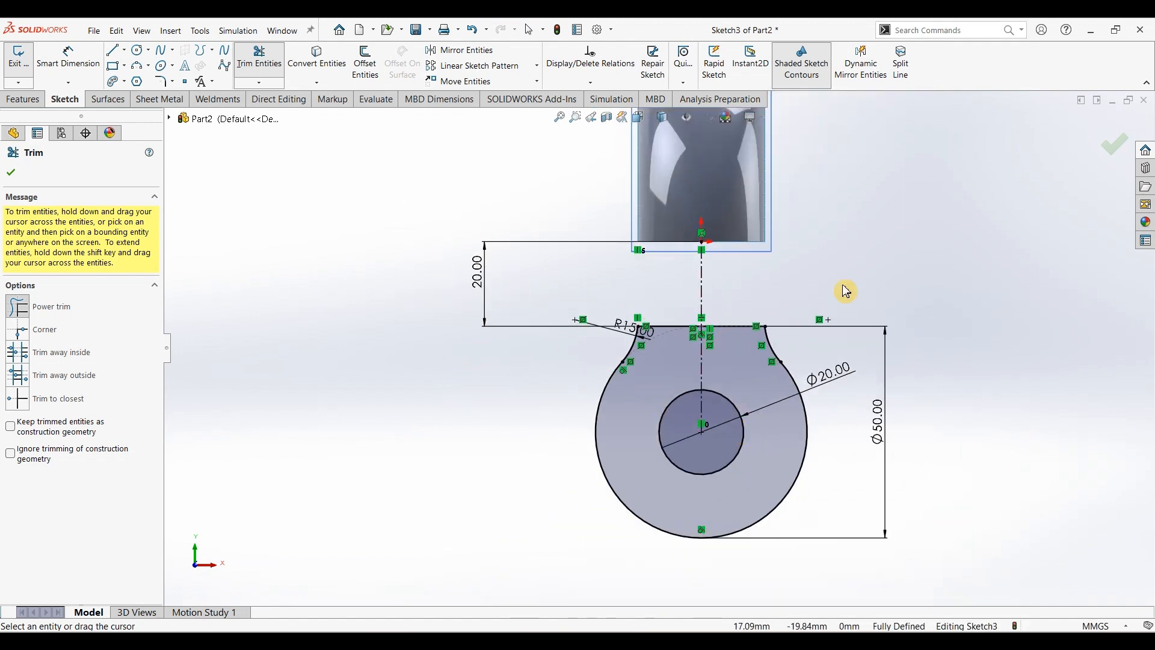
click(1110, 153)
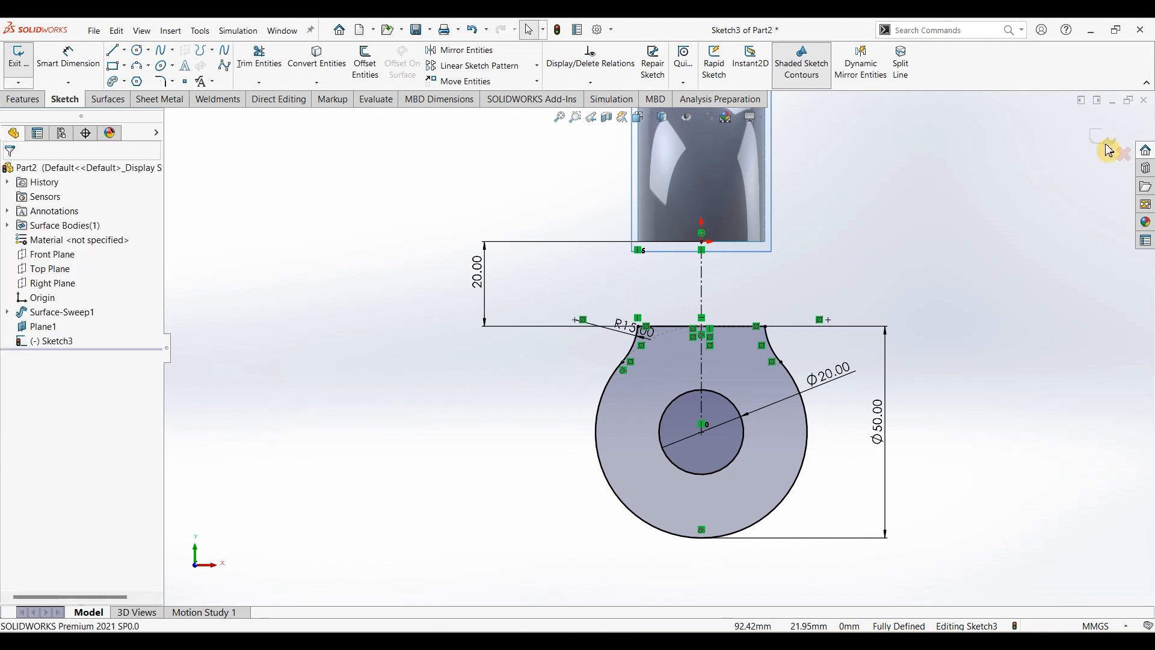
double_click(426, 406)
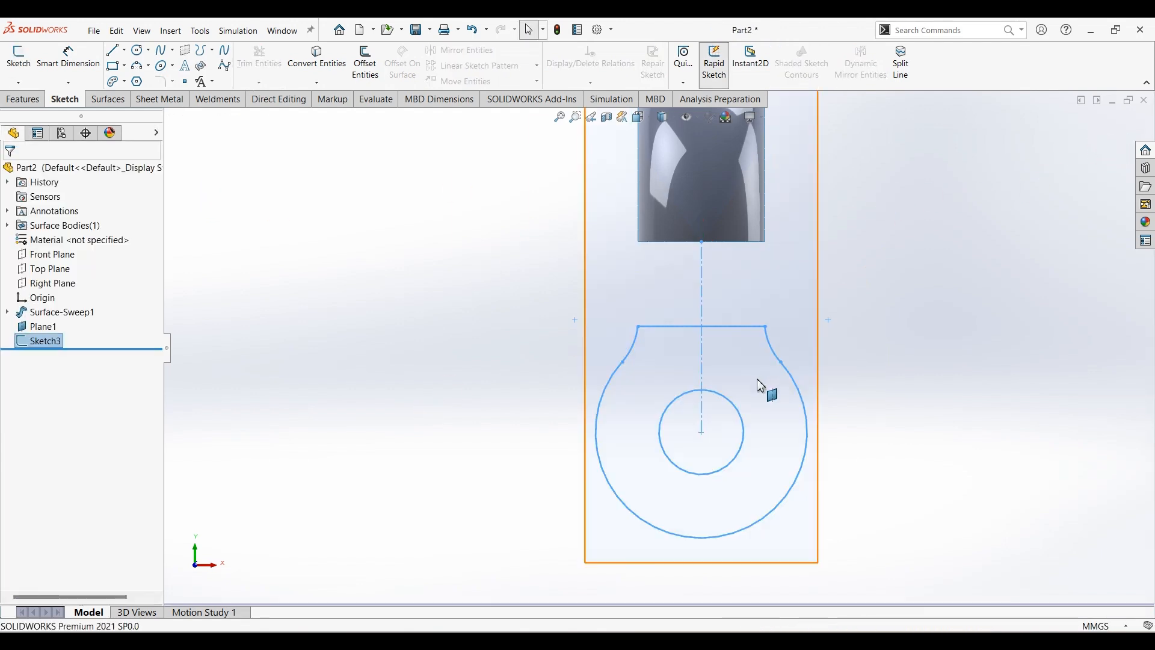
Hide Plane1, the reference plane carrying the tab sketch.
mouse_move(890, 384)
middle_down()
mouse_move(865, 397)
mouse_move(854, 448)
middle_up()
scroll(858, 453, up, 3)
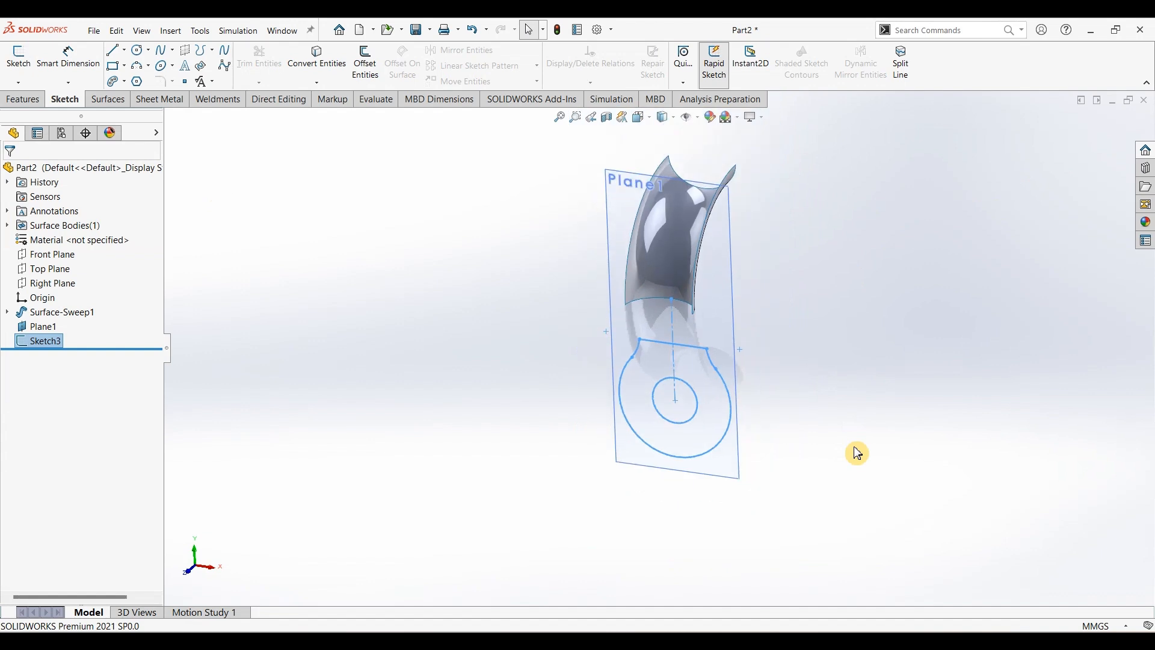
click(733, 246)
click(806, 218)
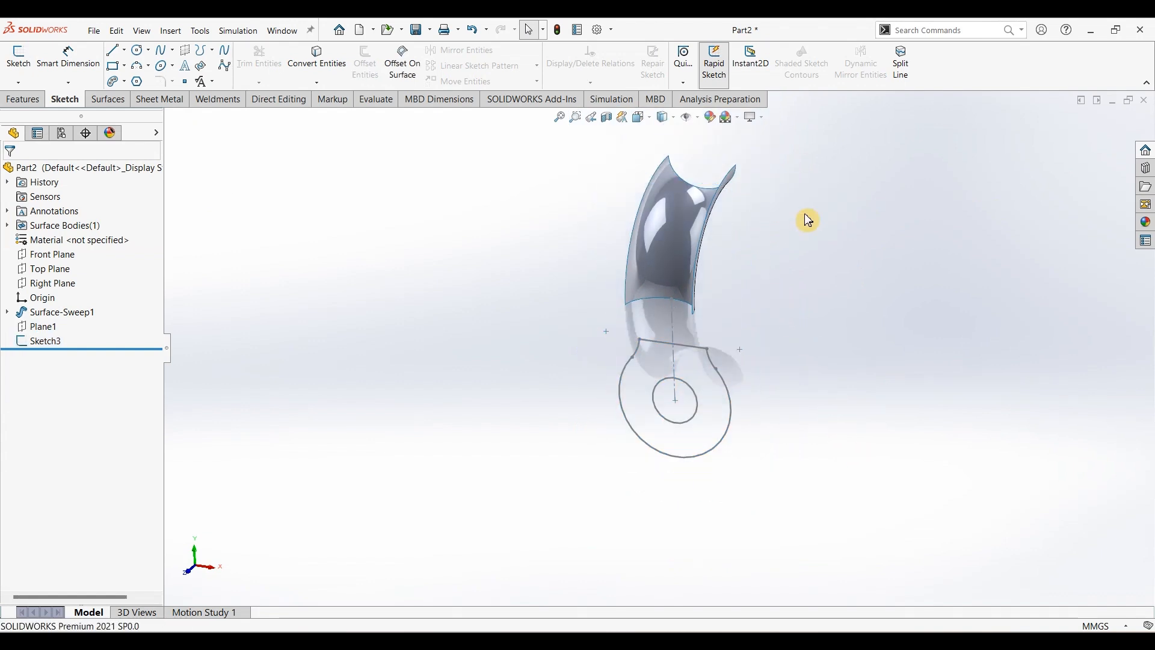
Create a planar surface from the closed tab profile with its circular hole.
click(108, 101)
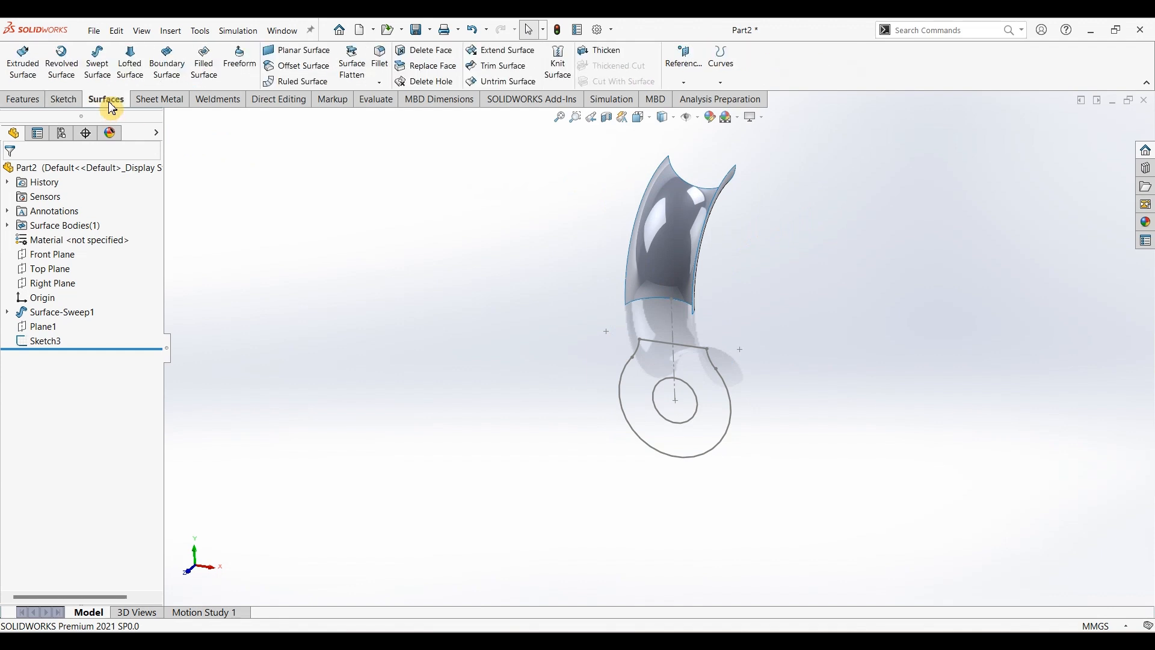
click(298, 50)
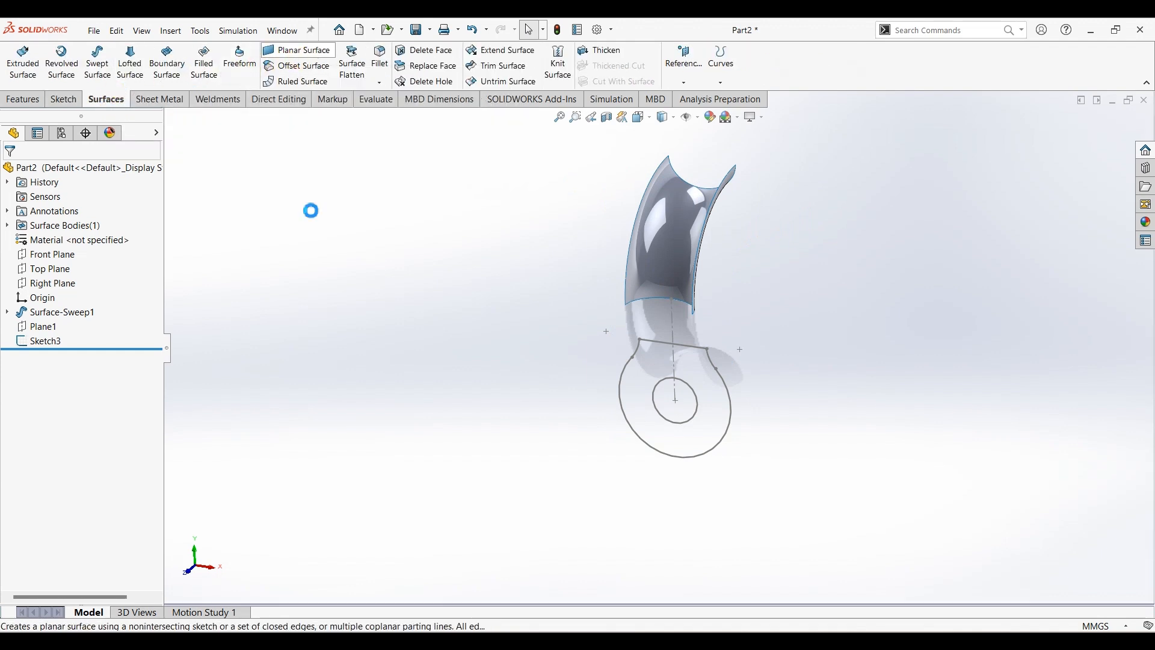
click(667, 391)
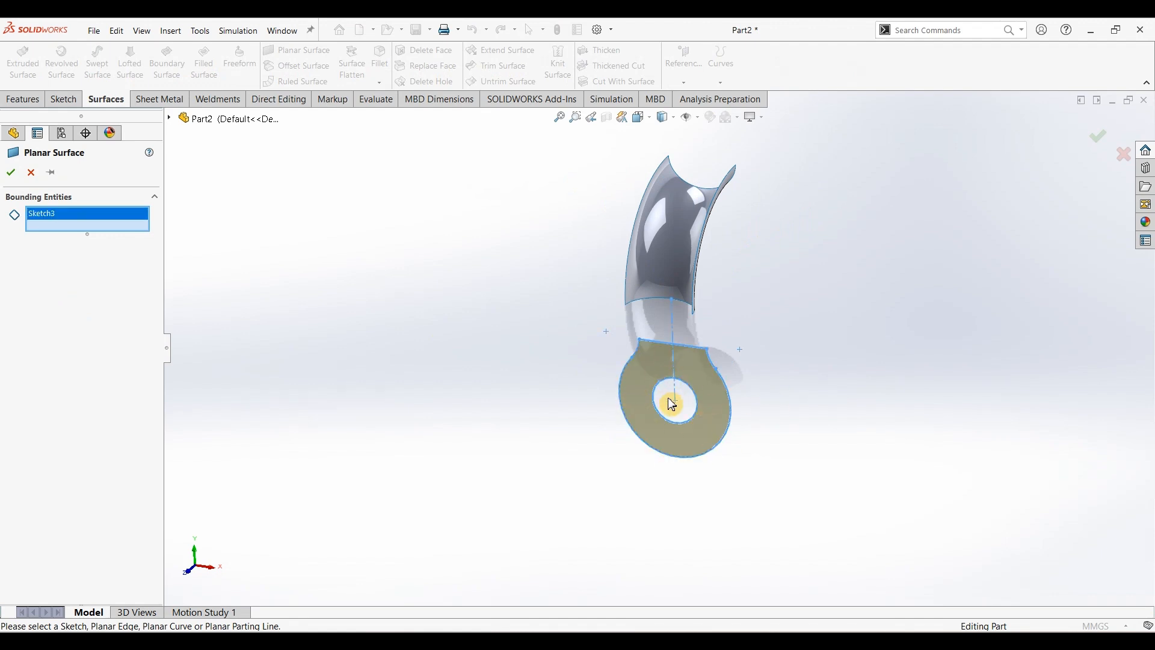
click(11, 172)
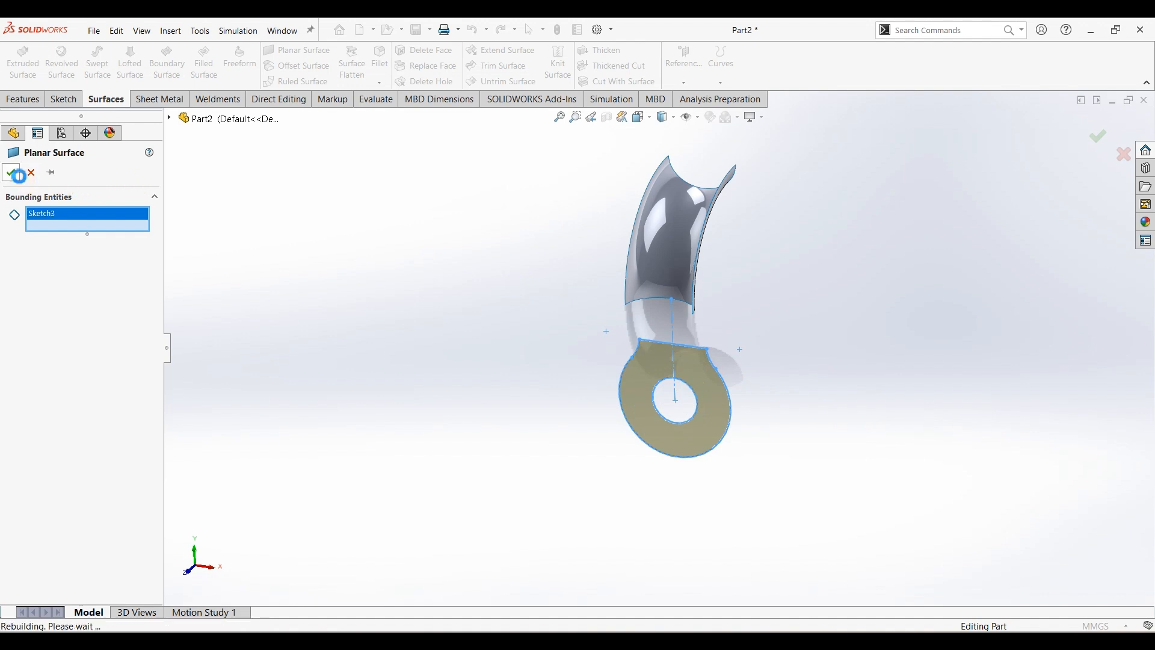
Switch to the Part346 PDF drawing and examine the side view's edge dimensions near the strap's lower end.
mouse_move(537, 400)
middle_down()
mouse_move(554, 382)
mouse_move(537, 336)
mouse_move(516, 325)
mouse_move(503, 338)
mouse_move(513, 347)
middle_up()
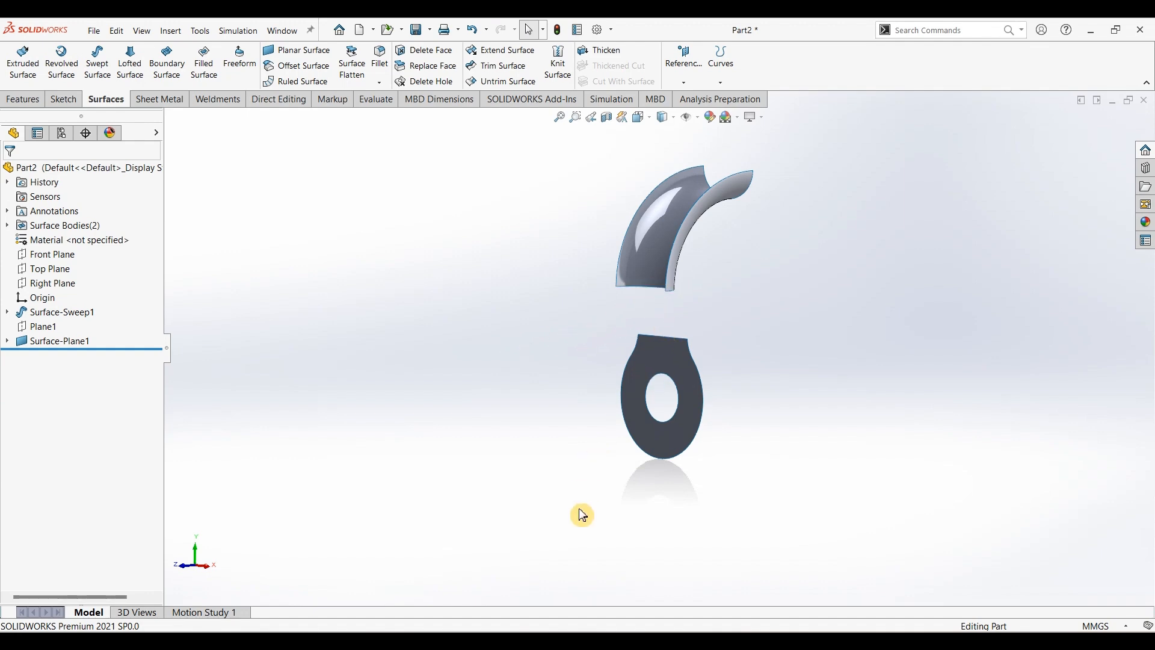
key(alt+Tab)
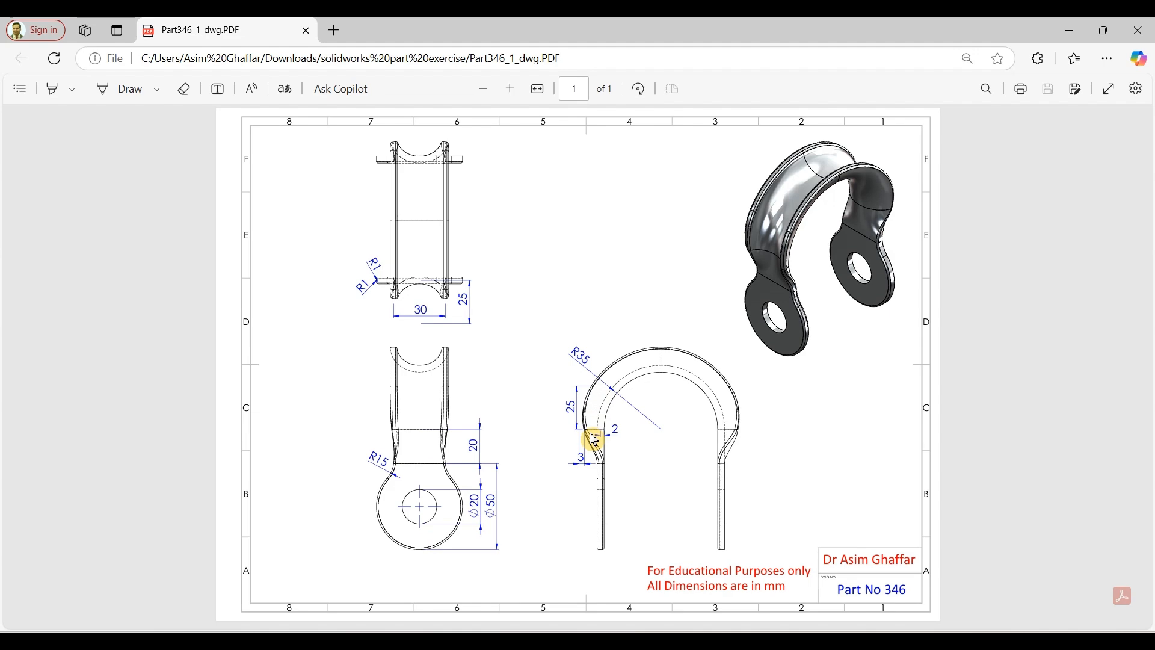
click(1070, 30)
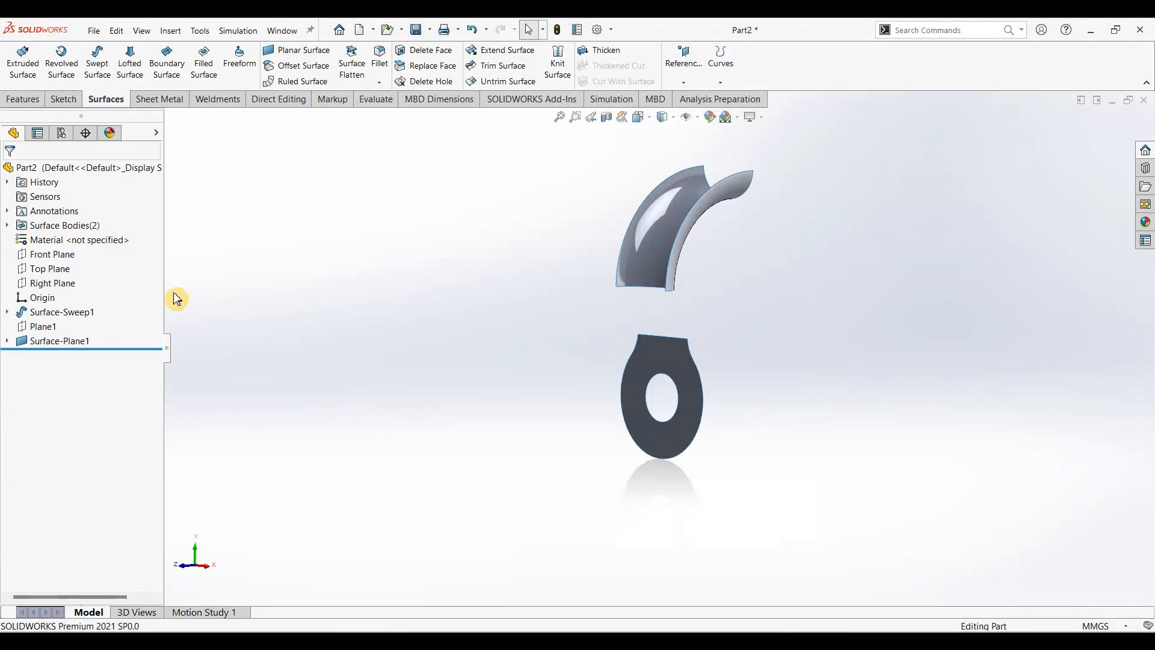
On the Right Plane, sketch a three-point arc of about 64 mm radius from the swept surface's outer edge to its lower edge.
click(48, 283)
mouse_move(366, 278)
middle_down()
mouse_move(316, 269)
mouse_move(355, 274)
middle_up()
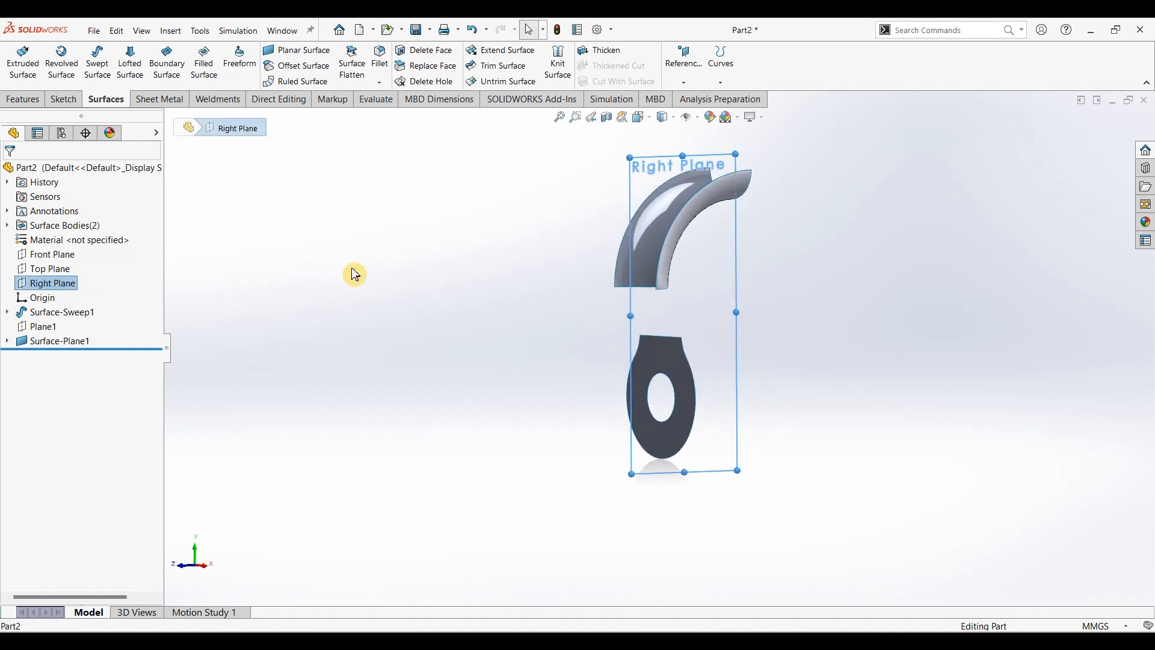
click(75, 105)
click(19, 61)
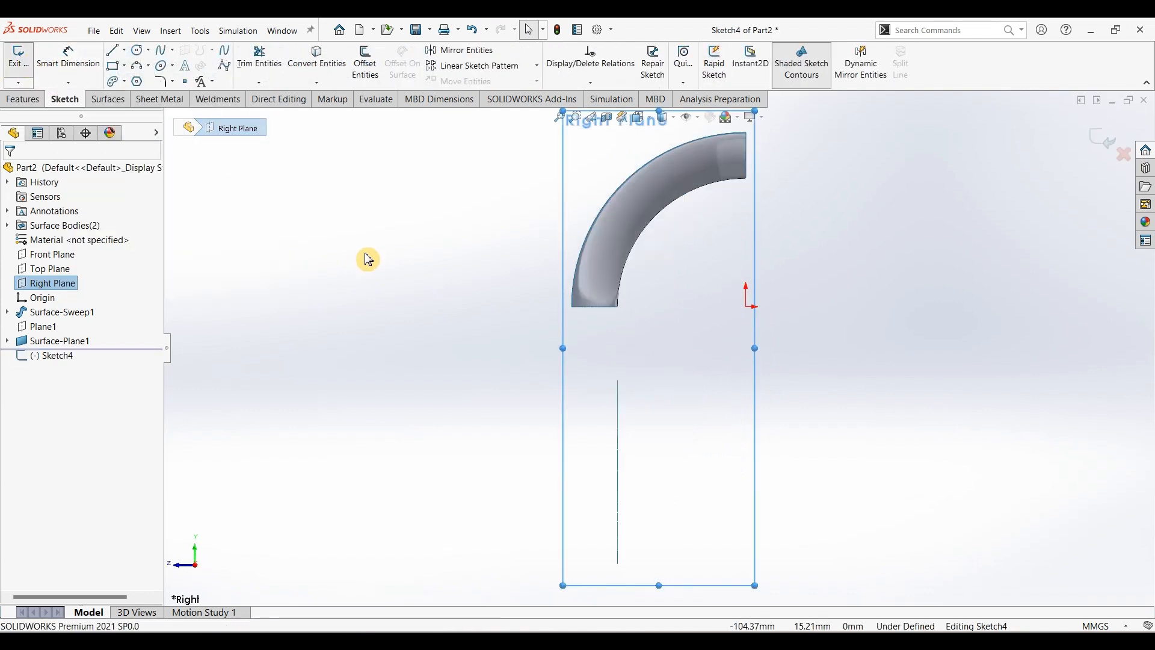
scroll(645, 266, down, 3)
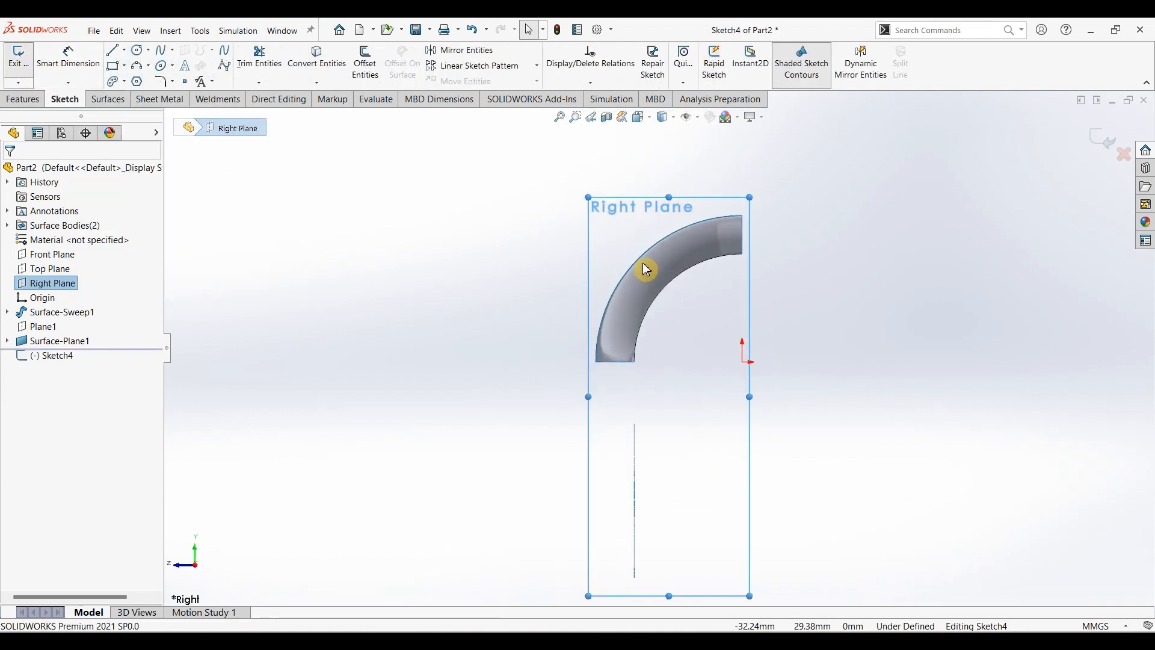
click(137, 66)
scroll(629, 292, down, 5)
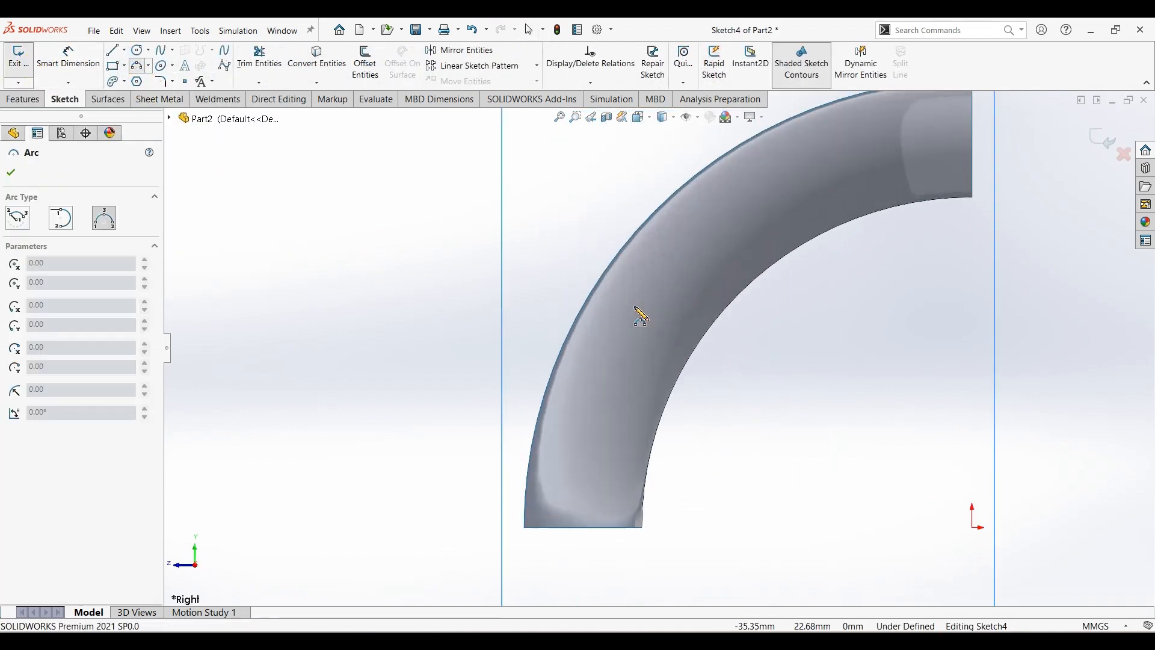
click(591, 295)
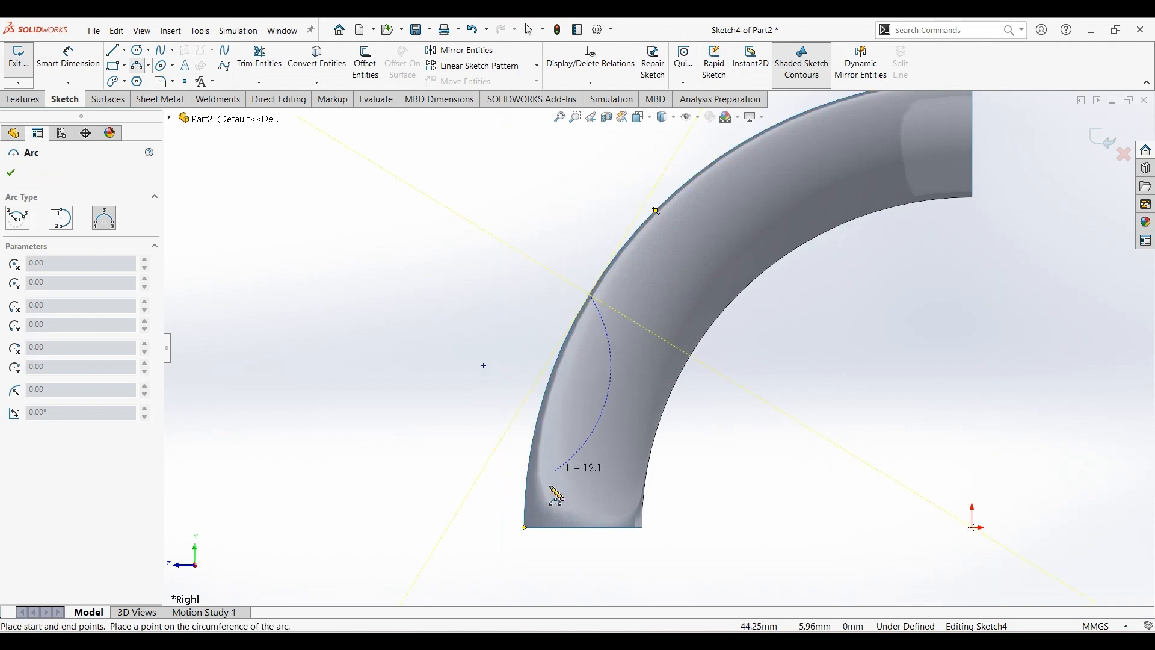
click(544, 528)
click(553, 410)
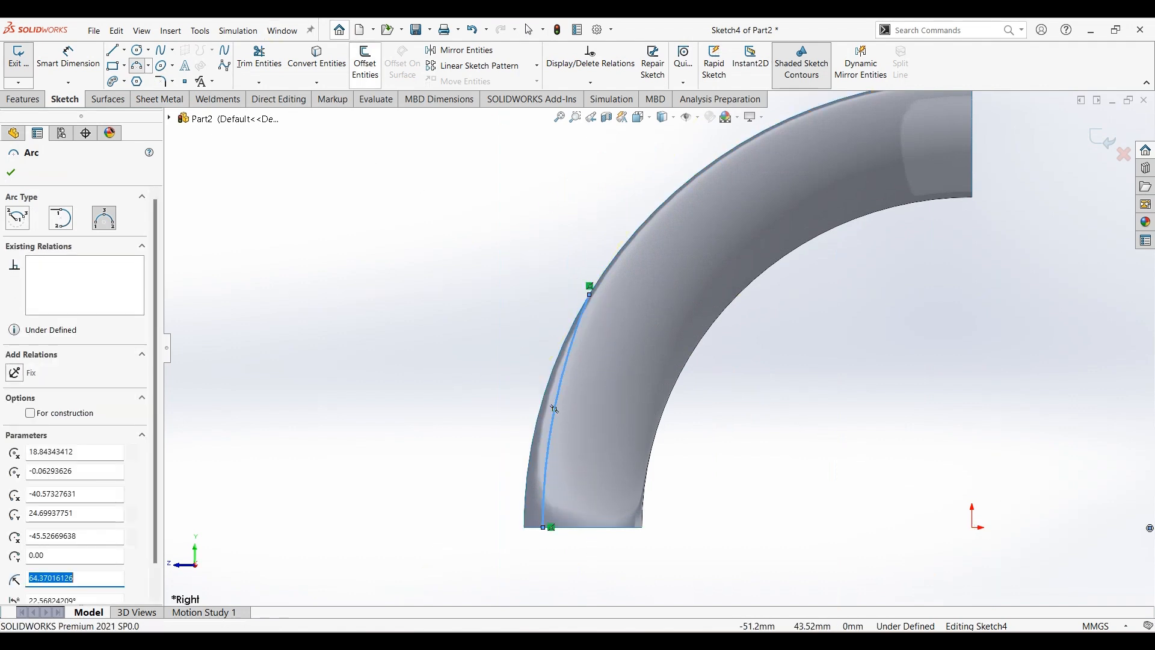
Dimension the arc's lower end 3 mm horizontally from the swept surface's outer lower corner.
click(77, 65)
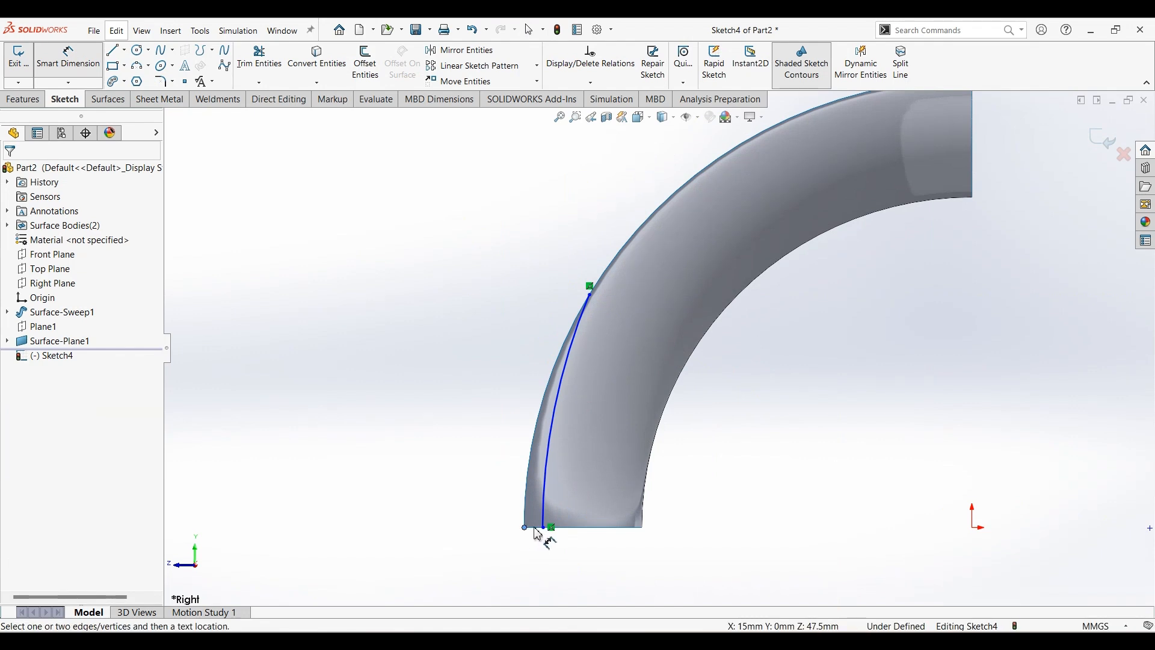
click(544, 529)
click(539, 546)
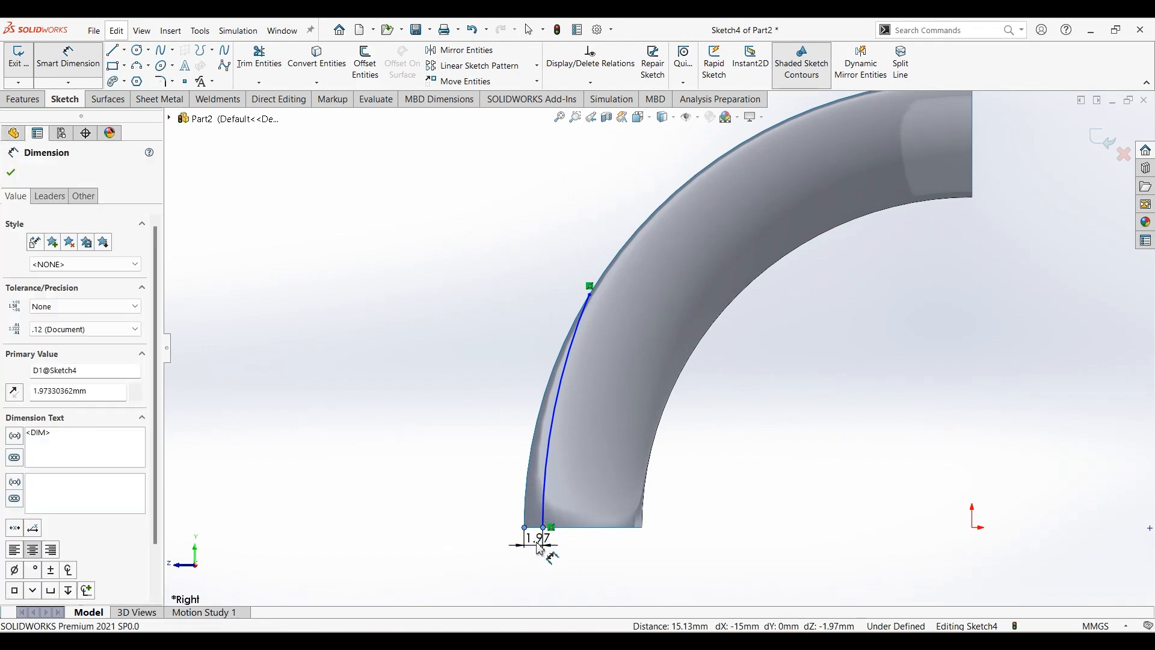
text(3)
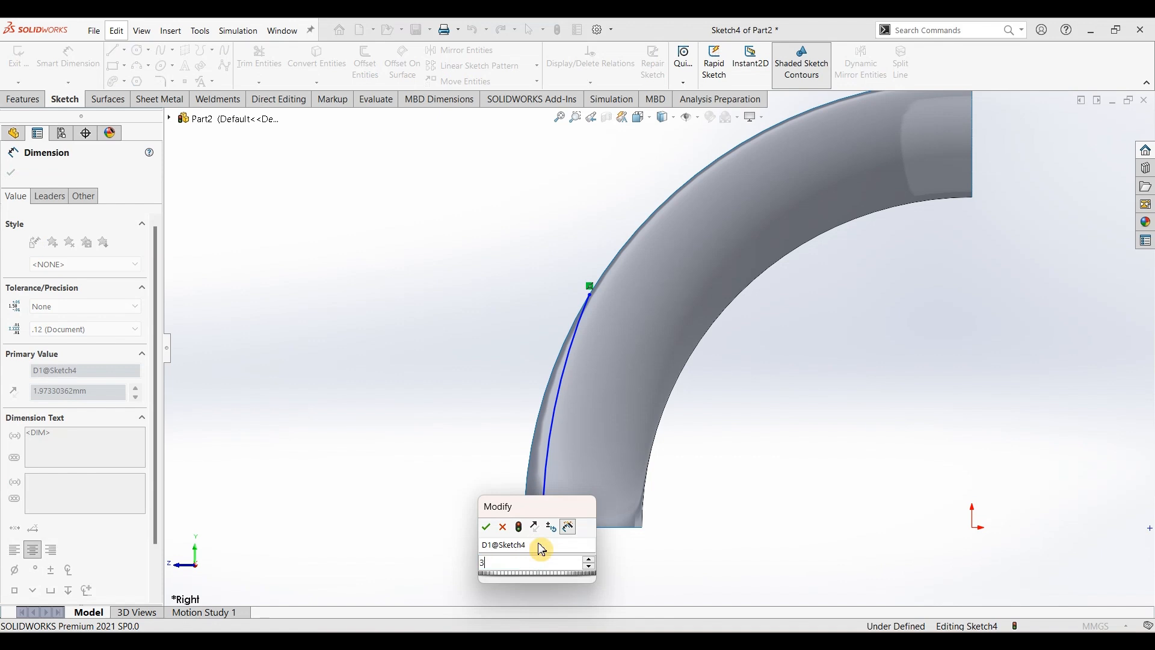
key(Return)
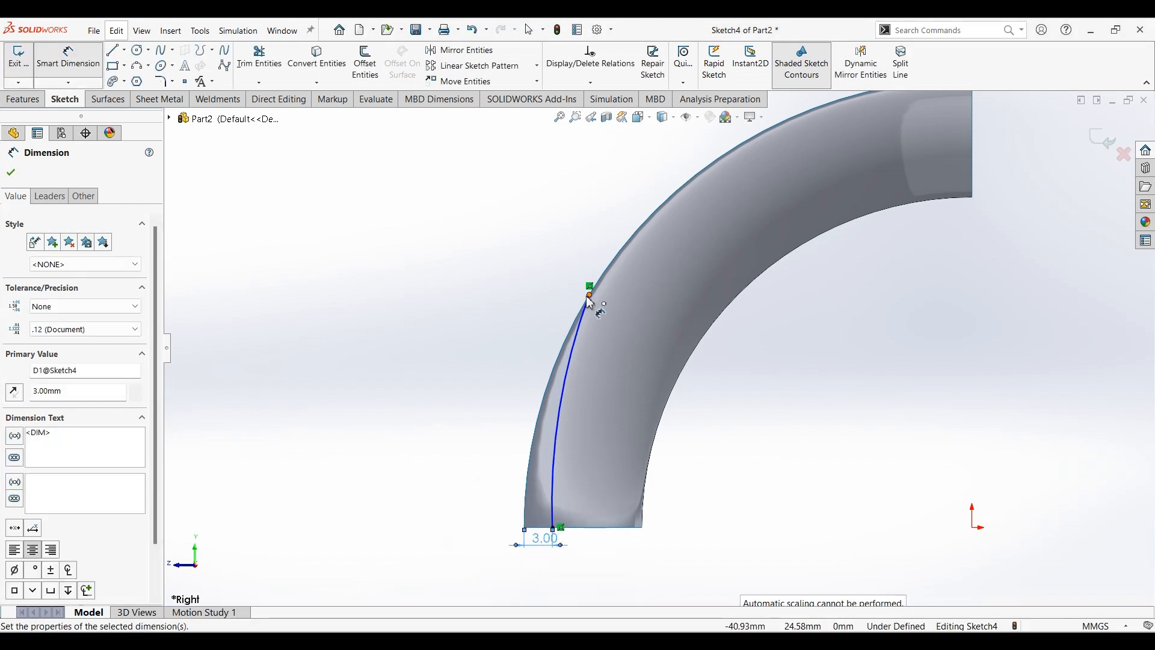
Set the vertical distance between the arc's two endpoints to 25 mm.
click(589, 295)
click(553, 529)
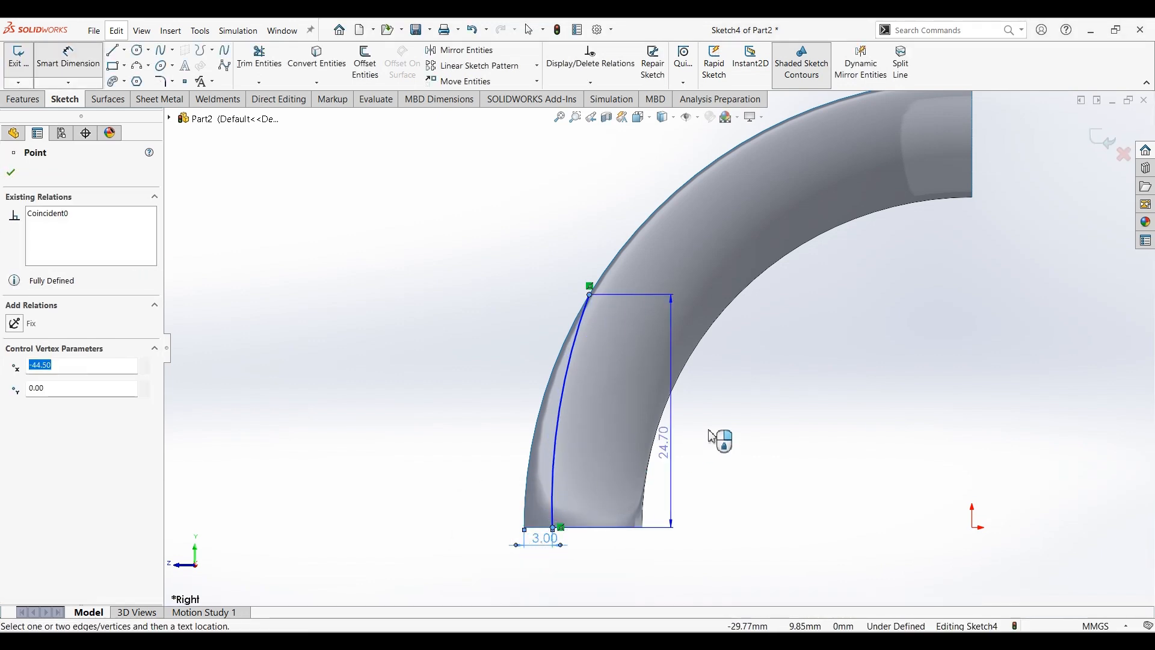
click(734, 425)
text(25)
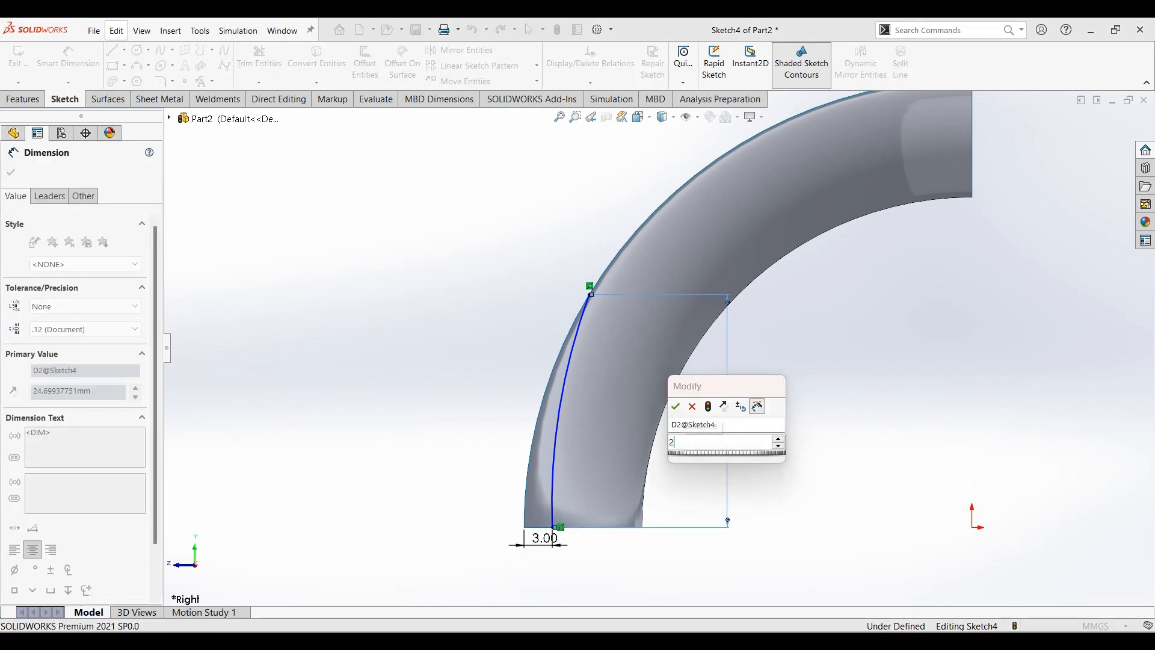
key(Return)
key(Escape)
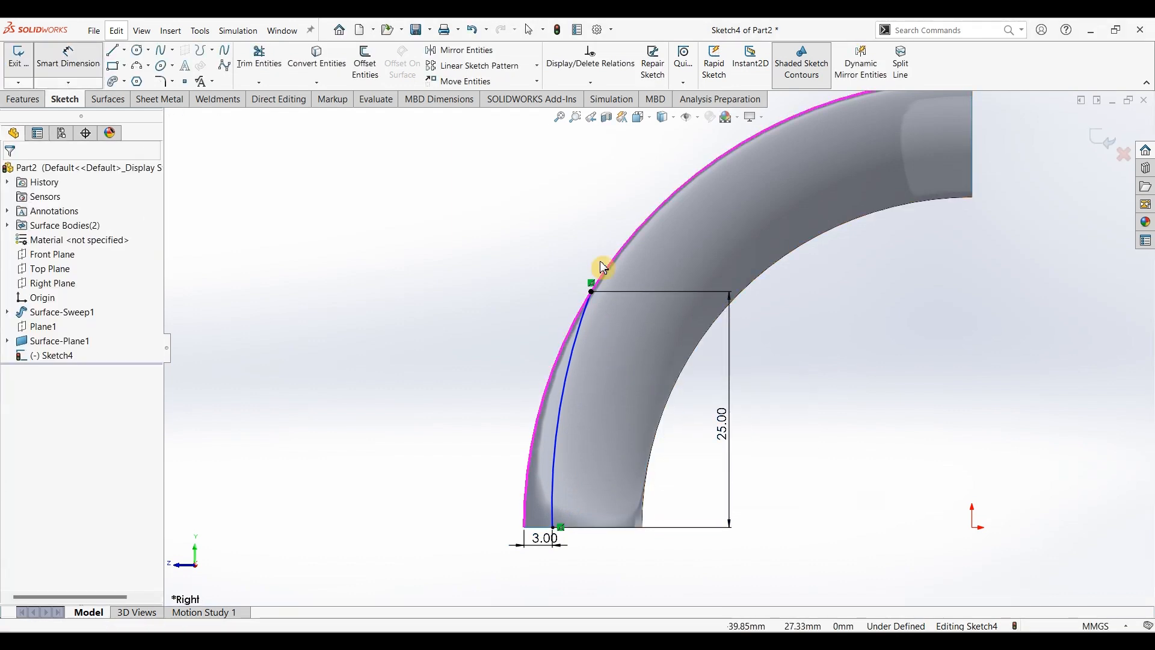
Make the arc tangent to the swept surface's outer edge and close the sketch.
click(586, 319)
ctrl+click(602, 278)
click(637, 274)
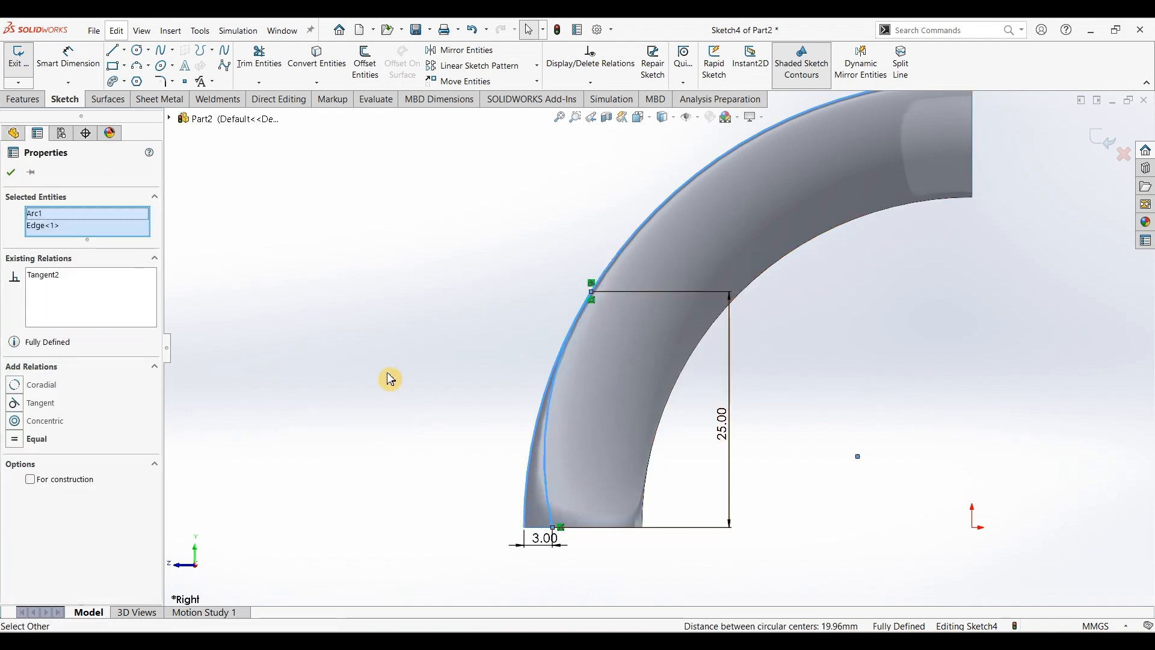
click(385, 381)
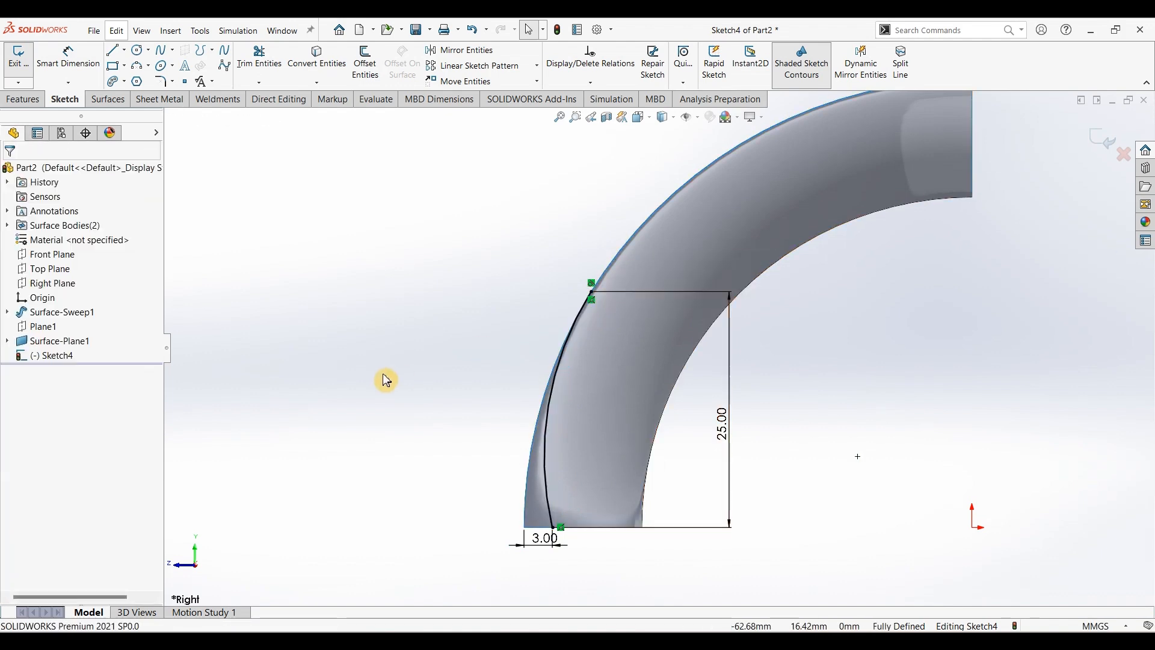
click(1104, 141)
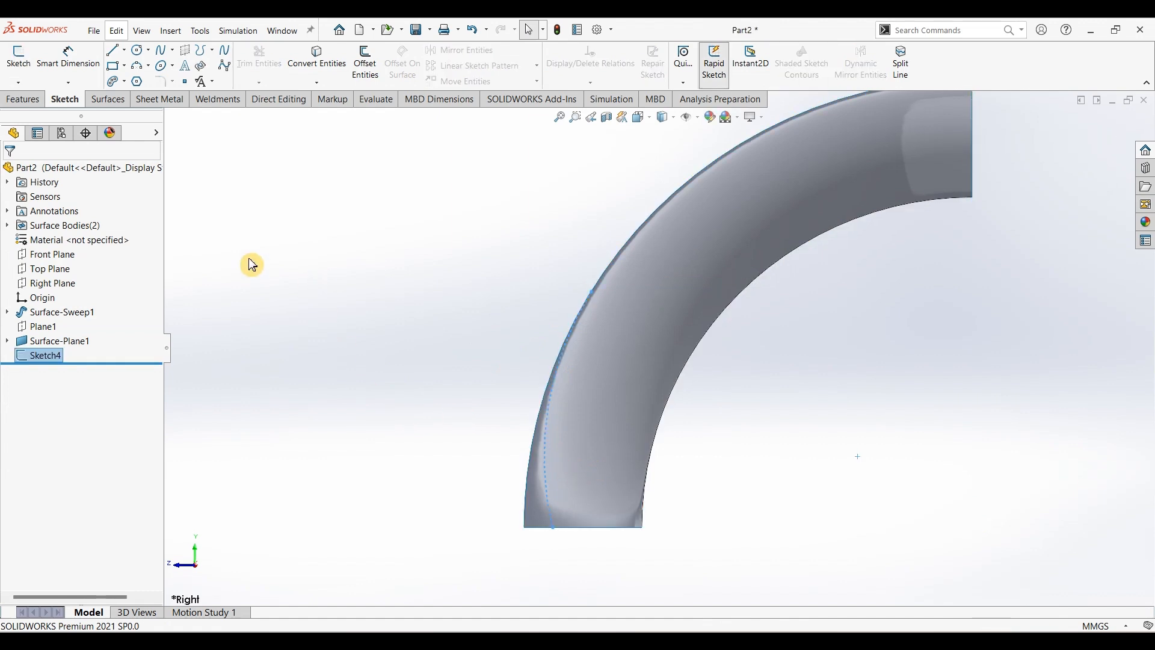
Trim the swept surface with the arc sketch using a standard trim, keeping the main inner portion.
click(103, 101)
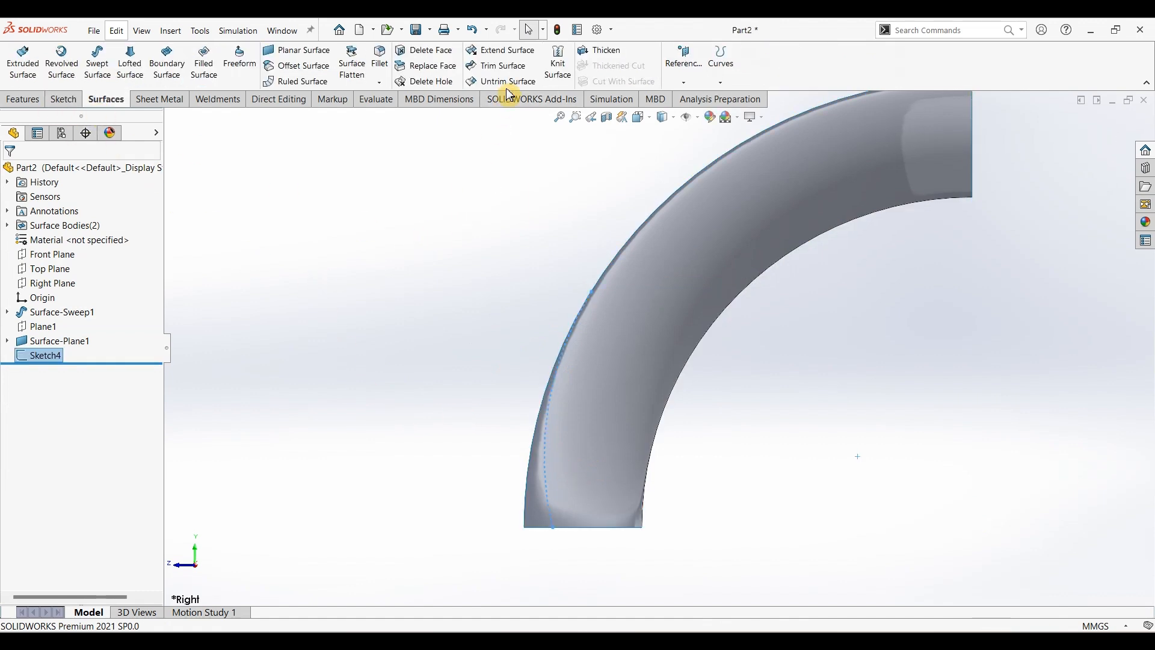
click(499, 66)
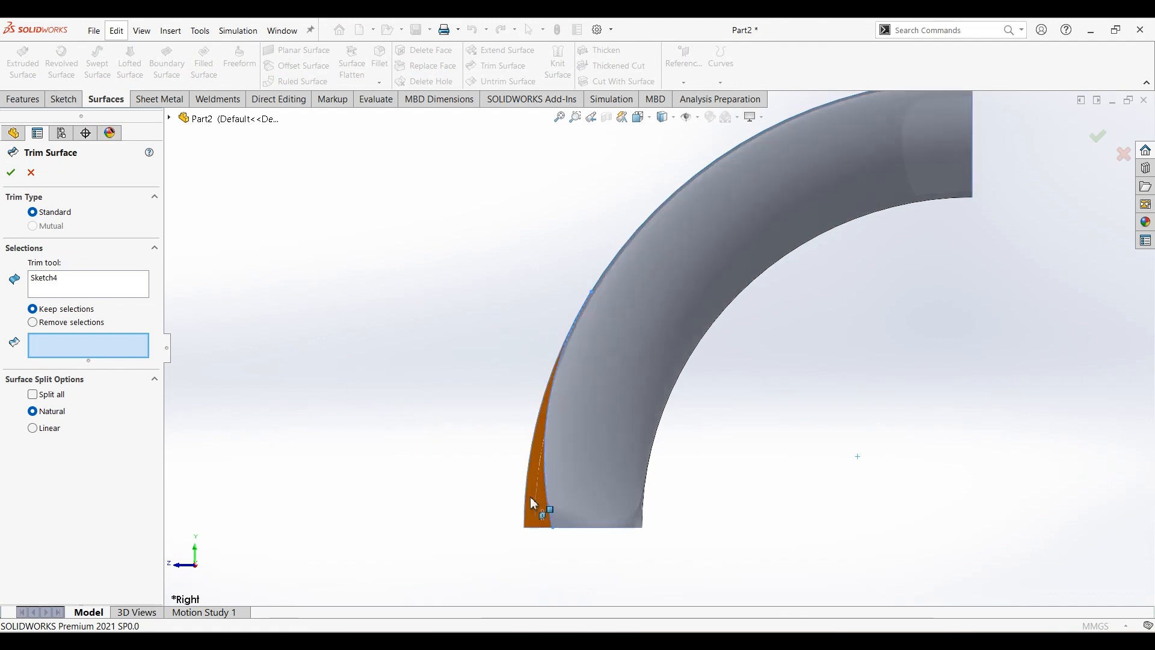
click(640, 373)
middle_drag(434, 441, 464, 447)
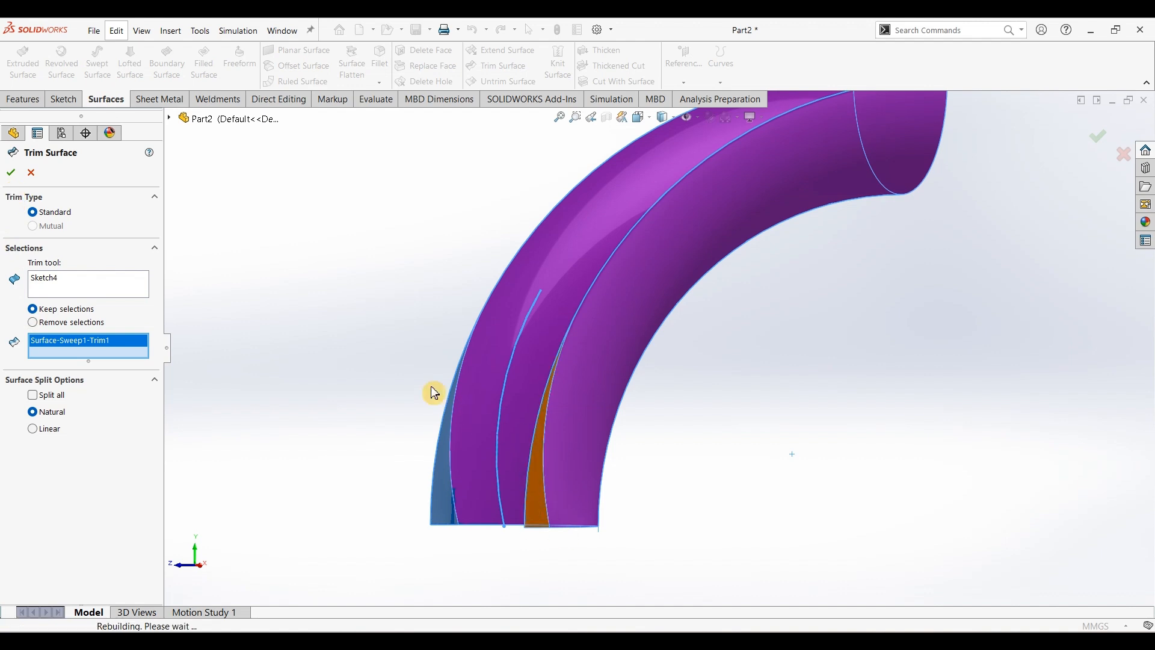
click(13, 176)
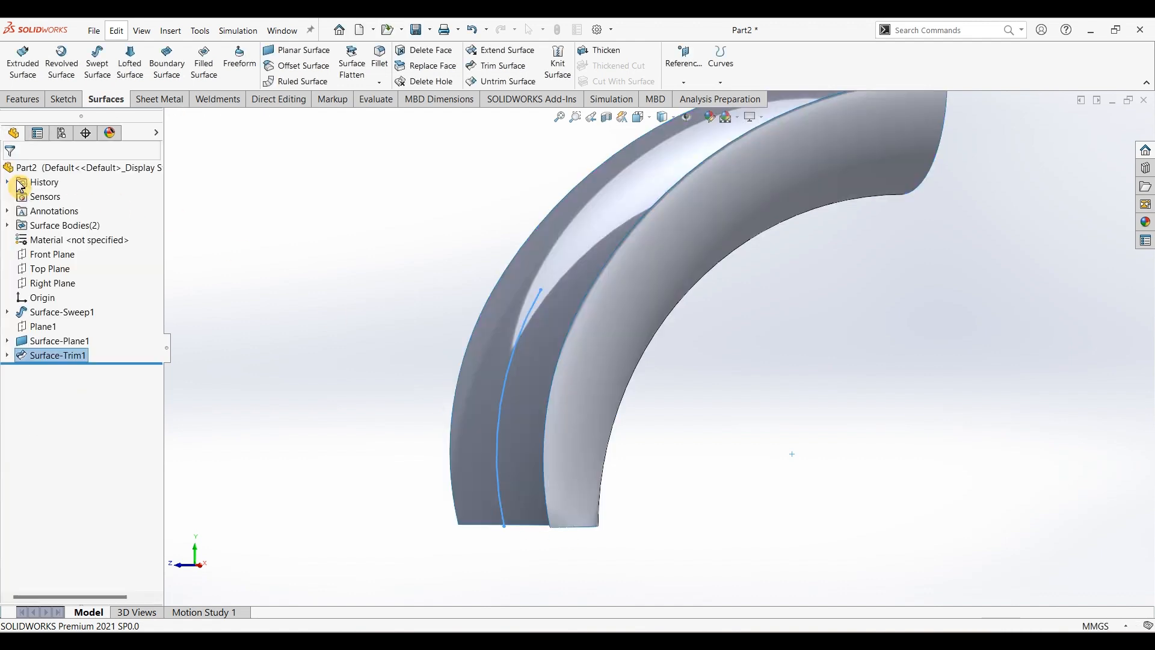
Start a boundary surface between the trimmed swept surface's lower edge and the straight upper edge of the holed tab.
click(703, 467)
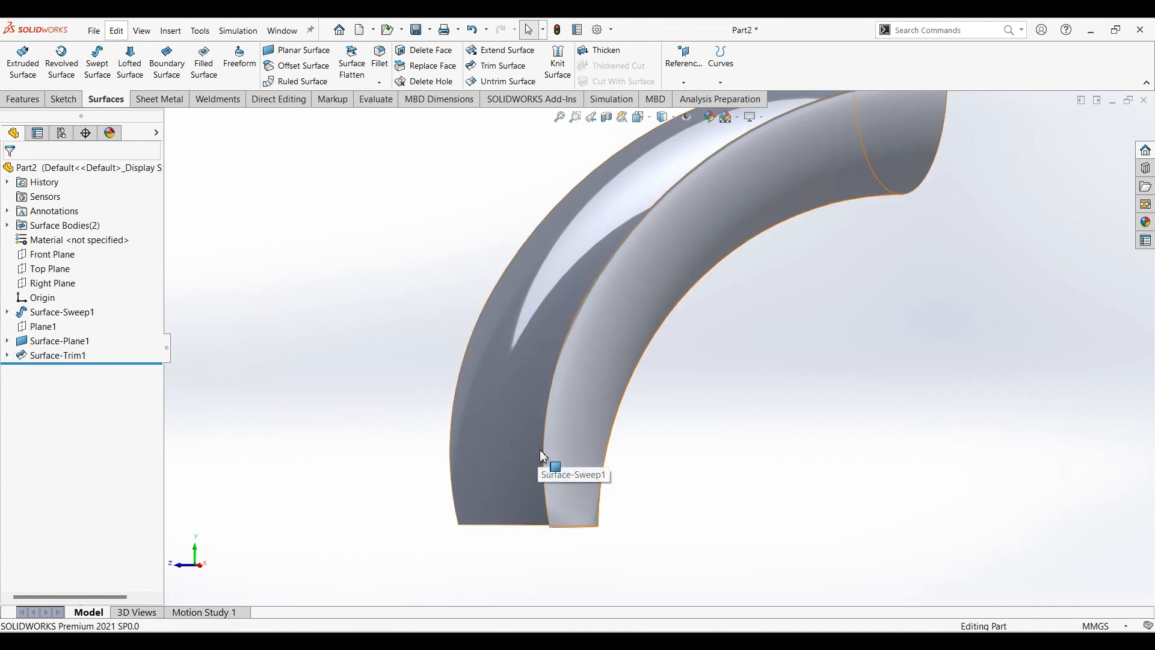
key(ctrl+7)
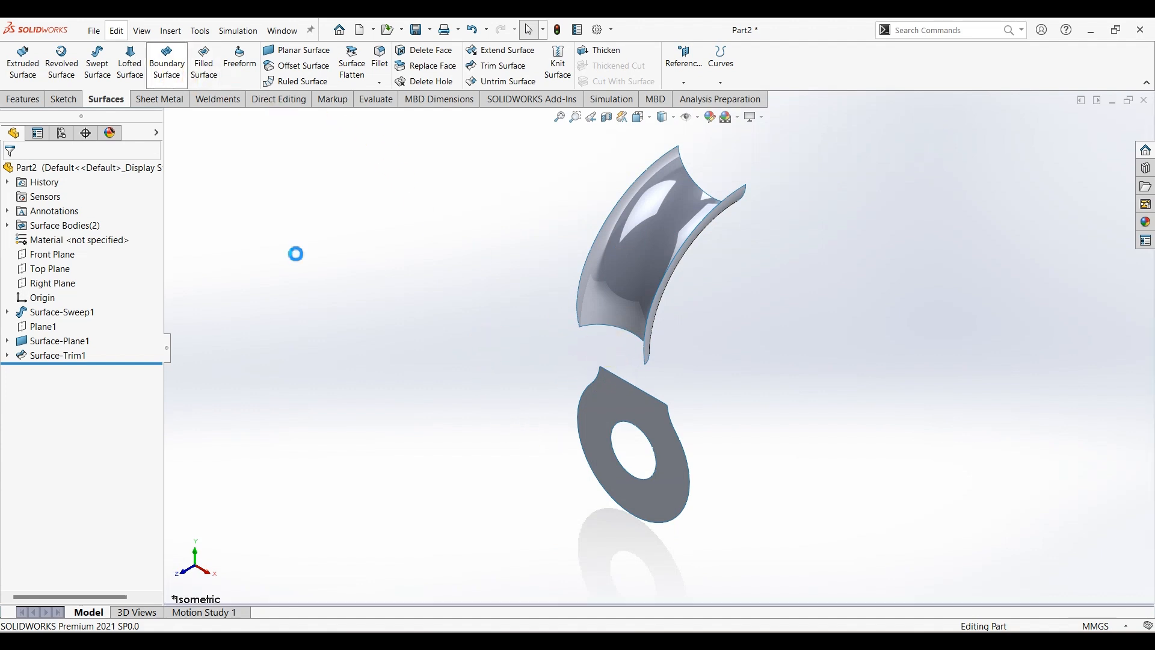
click(598, 331)
click(614, 378)
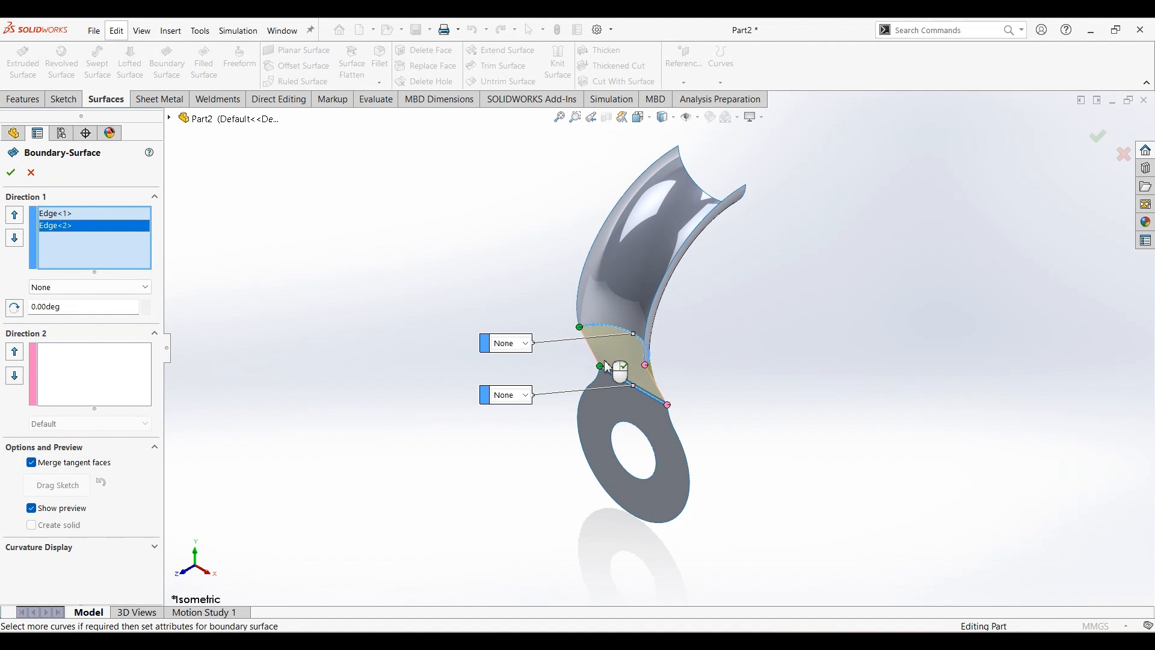
scroll(608, 368, down, 3)
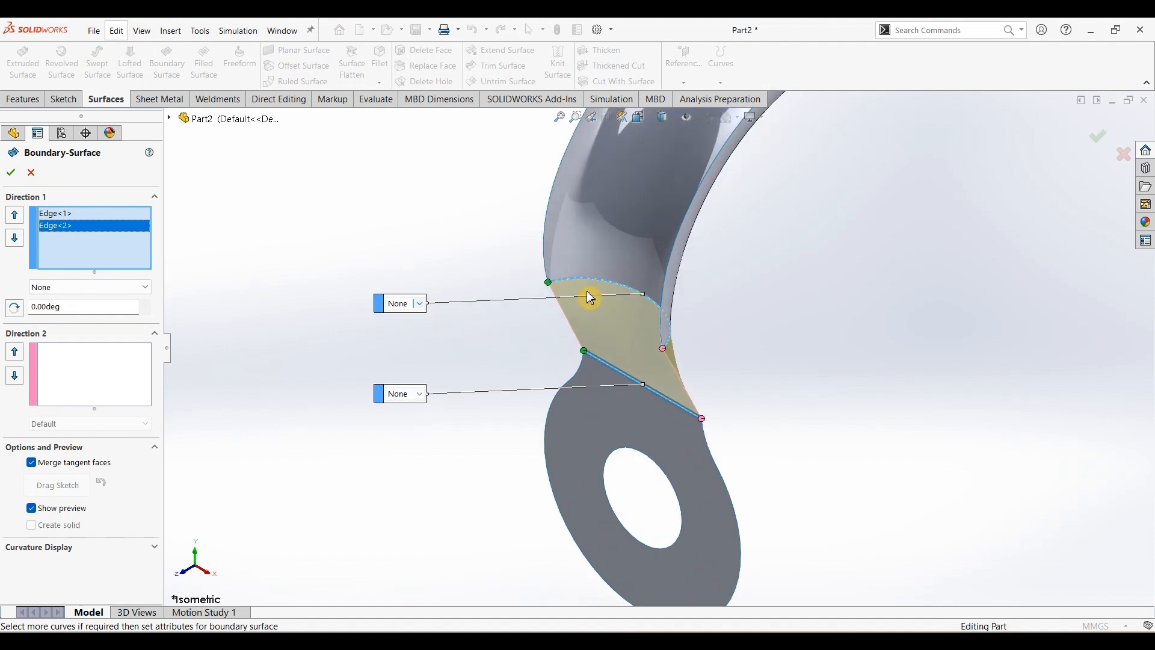
Set both boundary edges to Tangency To Face and create the boundary surface.
click(418, 304)
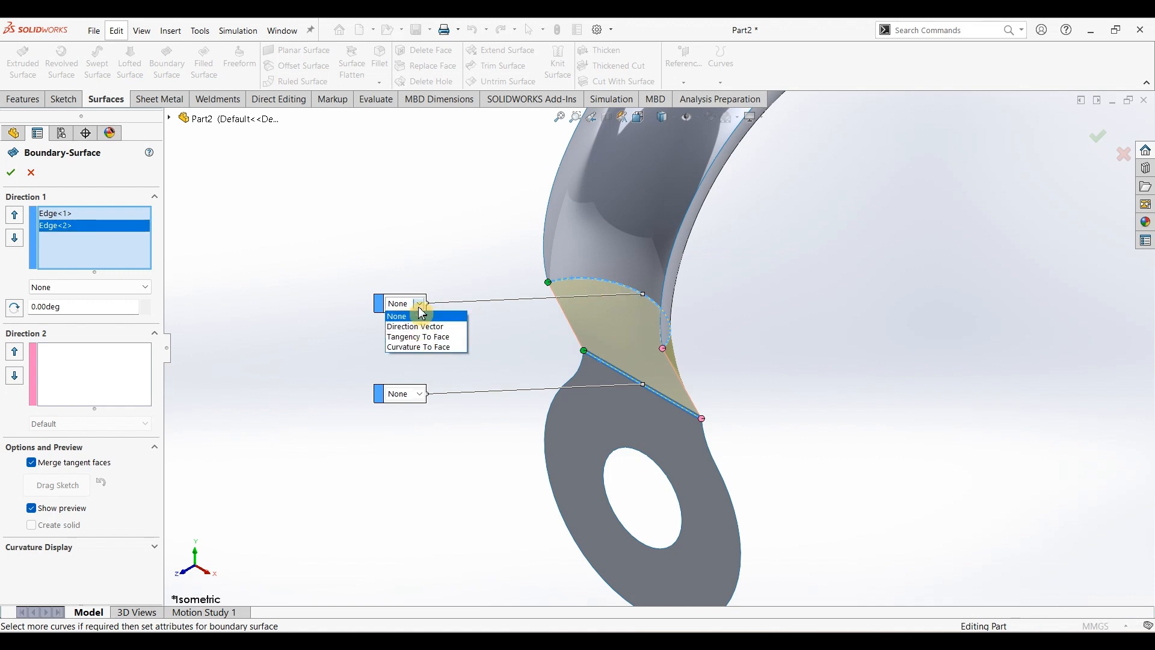
click(413, 342)
click(421, 396)
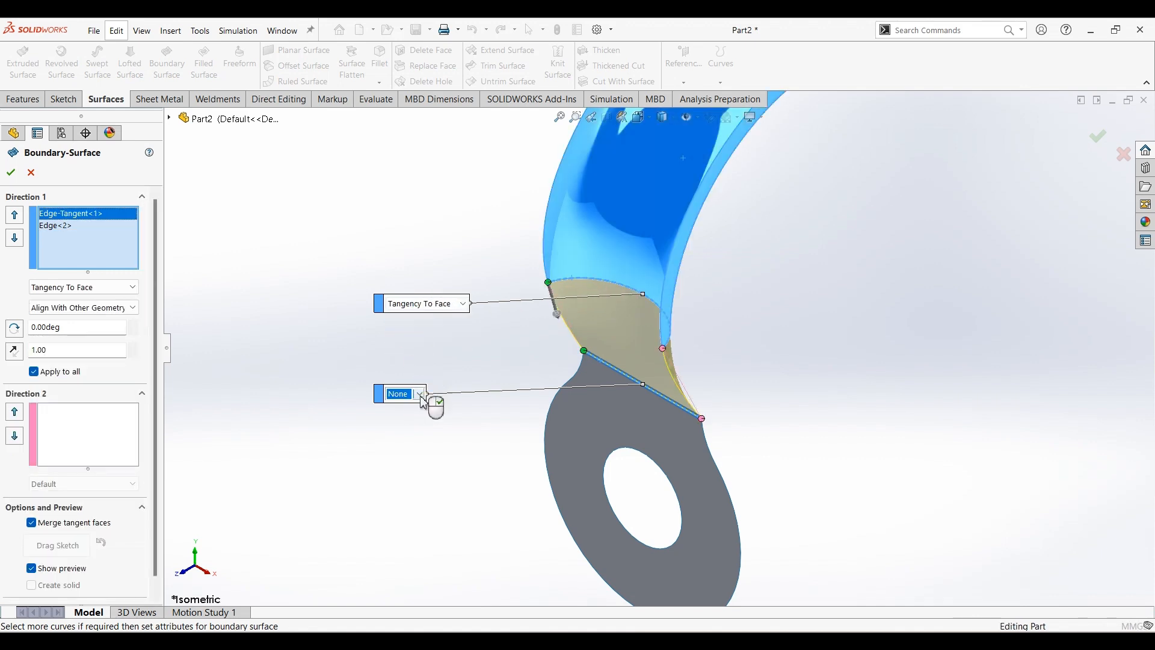
click(421, 394)
click(418, 427)
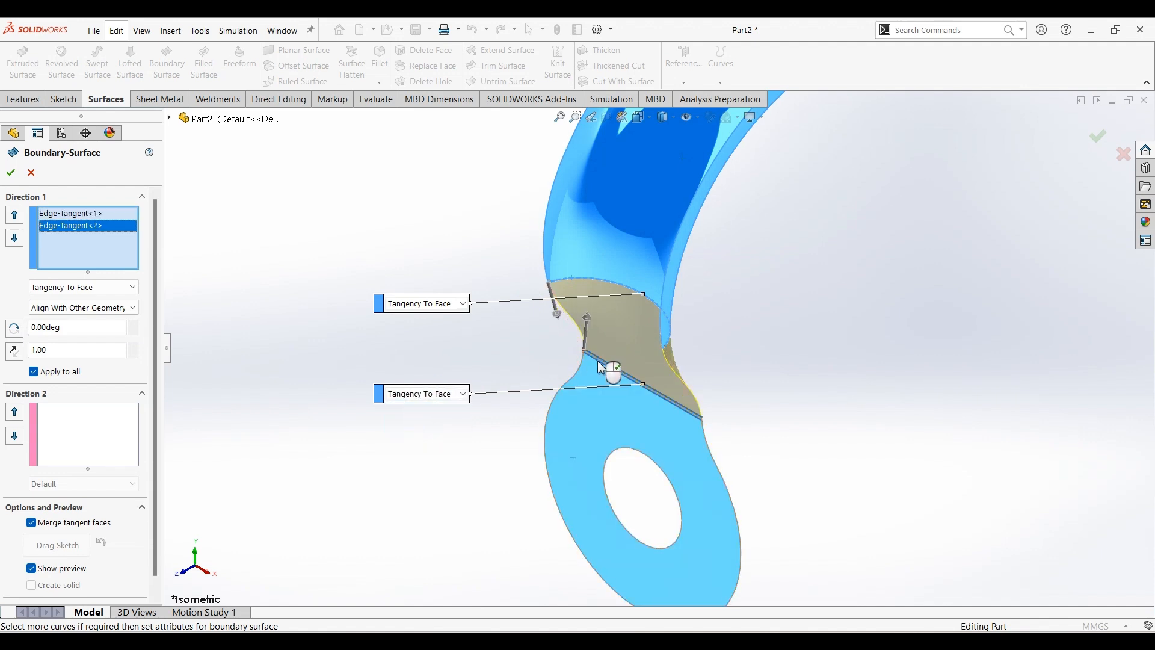
click(773, 301)
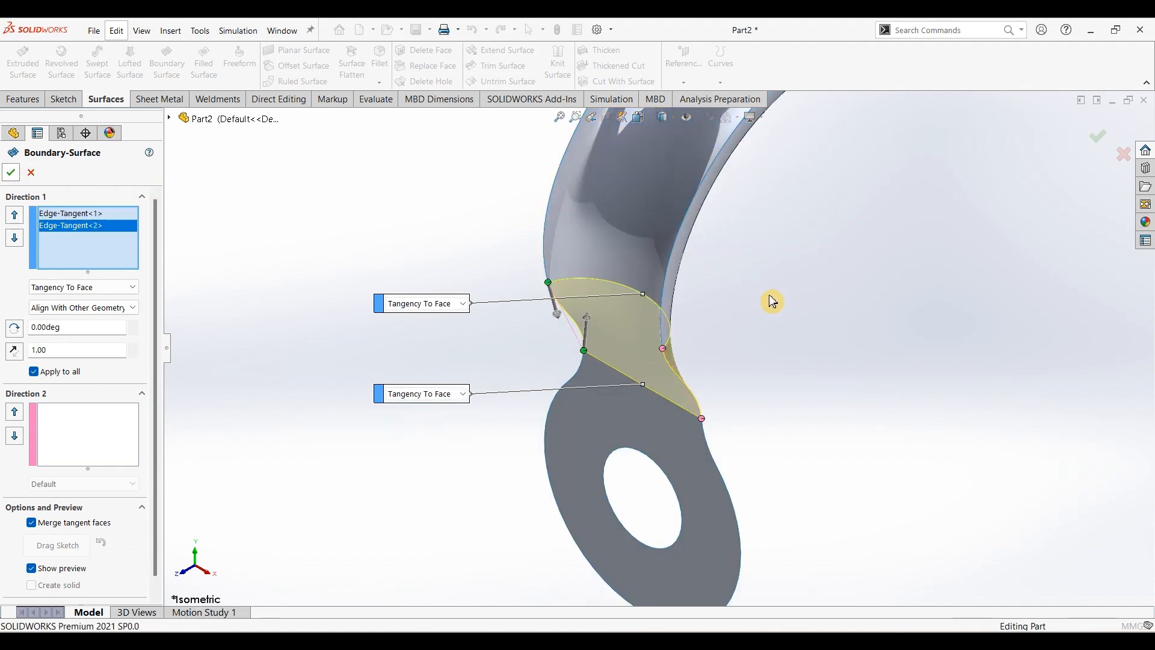
key(Return)
Mirror the trimmed surface, the boundary surface and the planar tab as bodies about the Front Plane.
scroll(774, 317, up, 3)
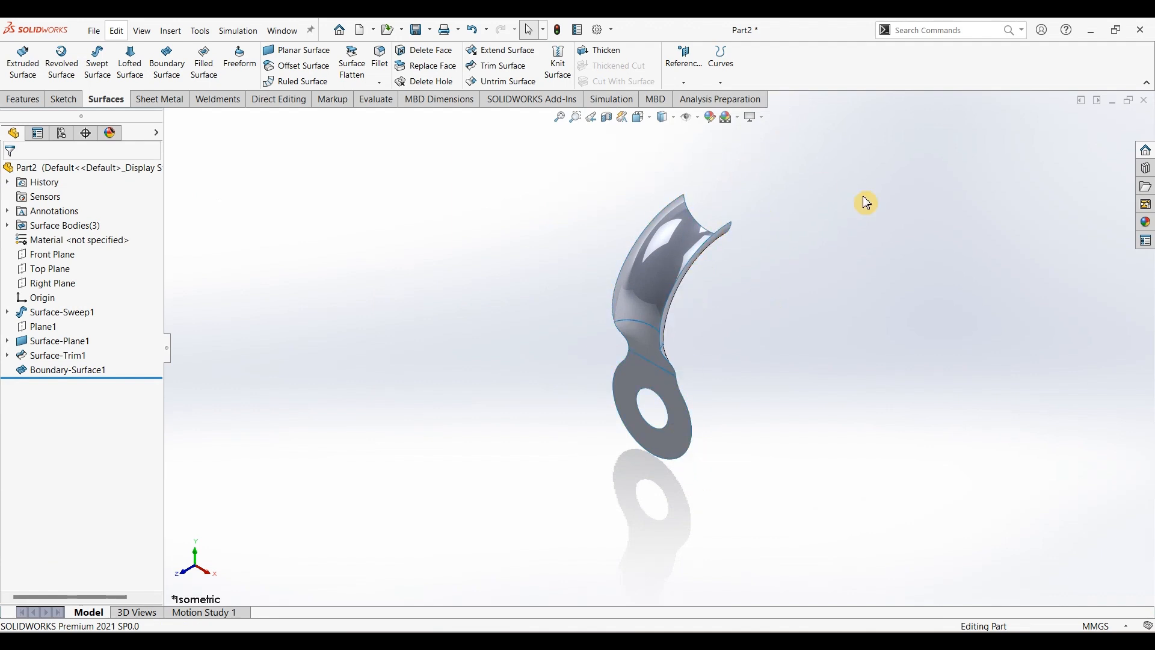
click(51, 259)
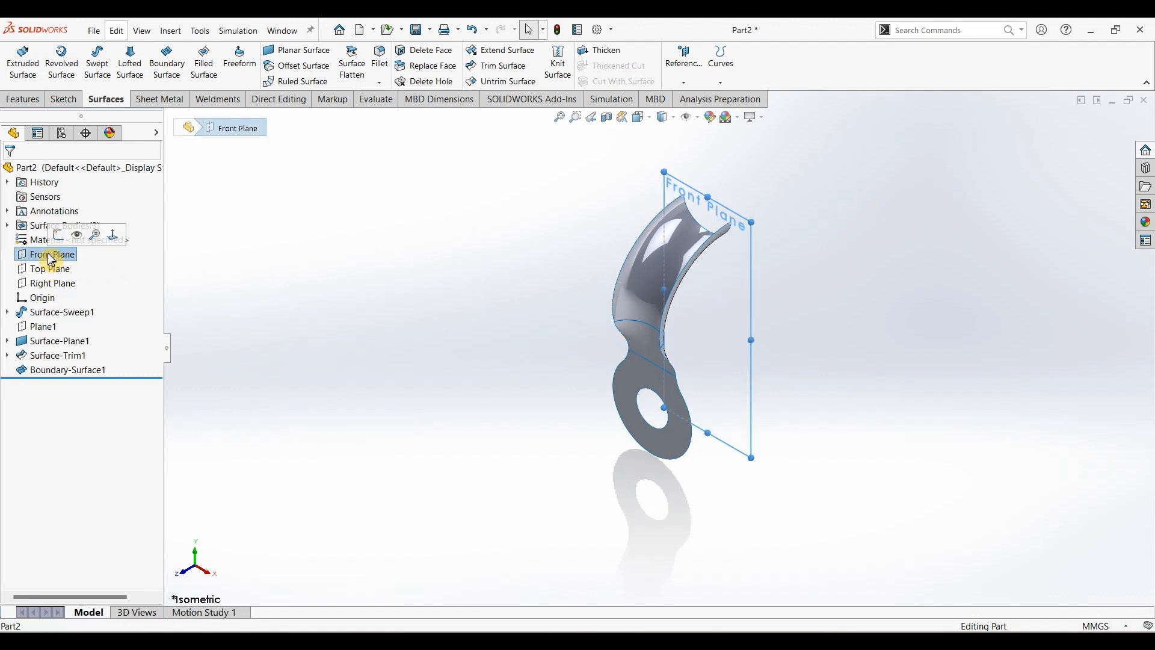
click(35, 104)
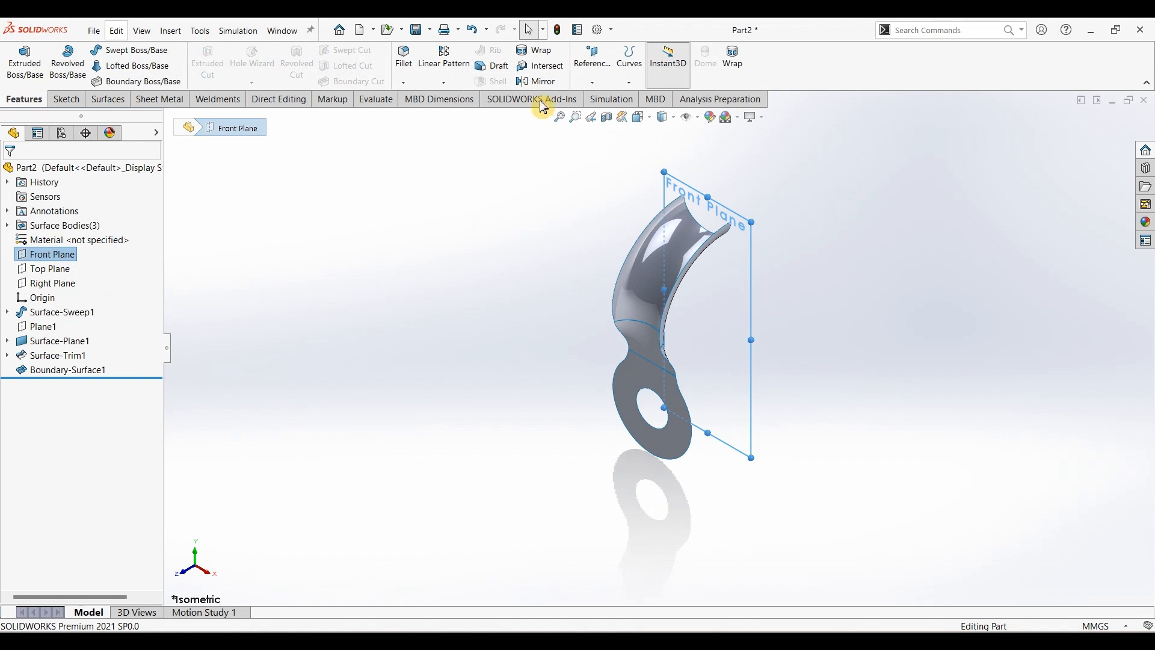
click(537, 82)
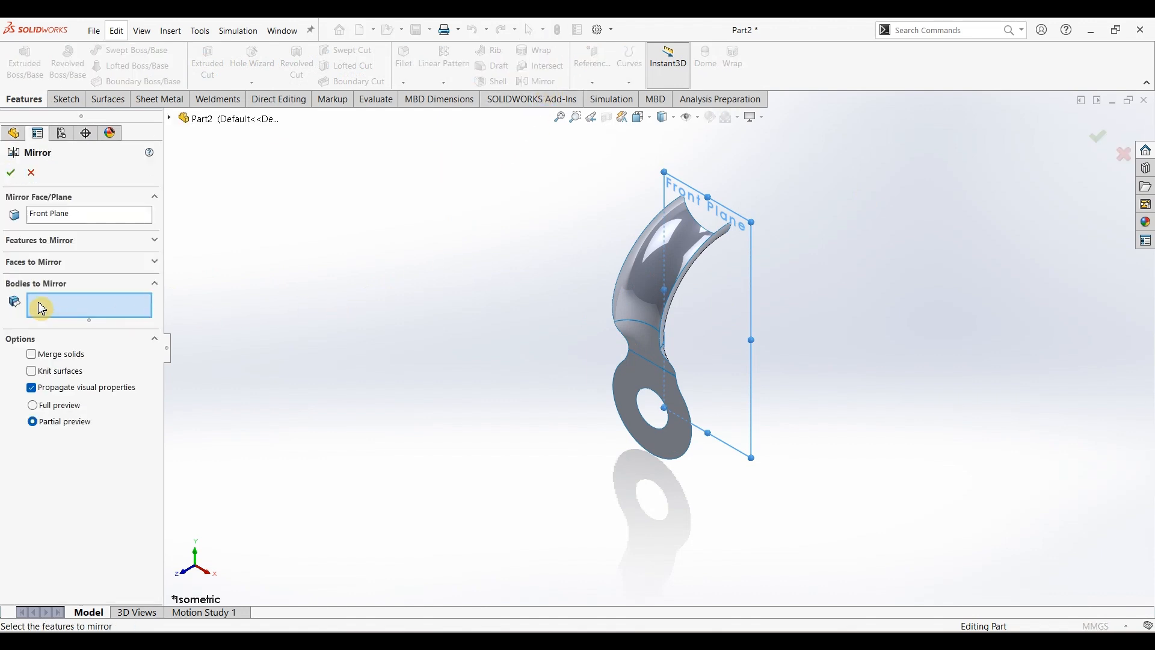
click(666, 305)
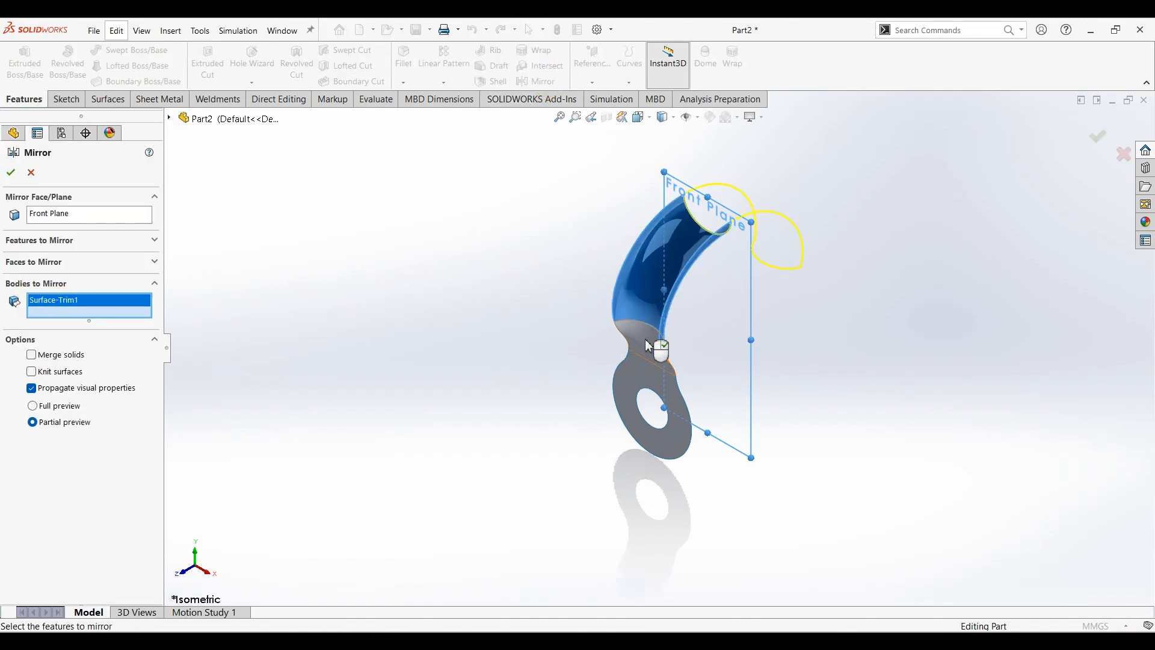
click(647, 361)
click(636, 385)
click(11, 173)
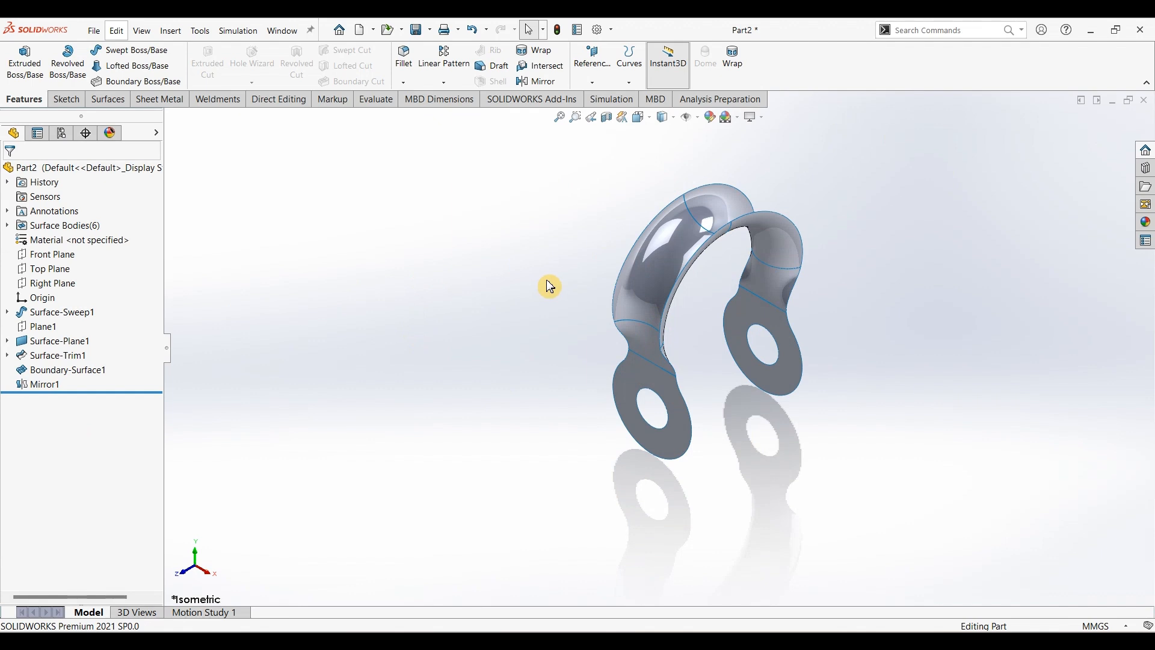
Knit the tab, boundary and strap surfaces on both sides of the Front Plane into one surface body.
click(108, 100)
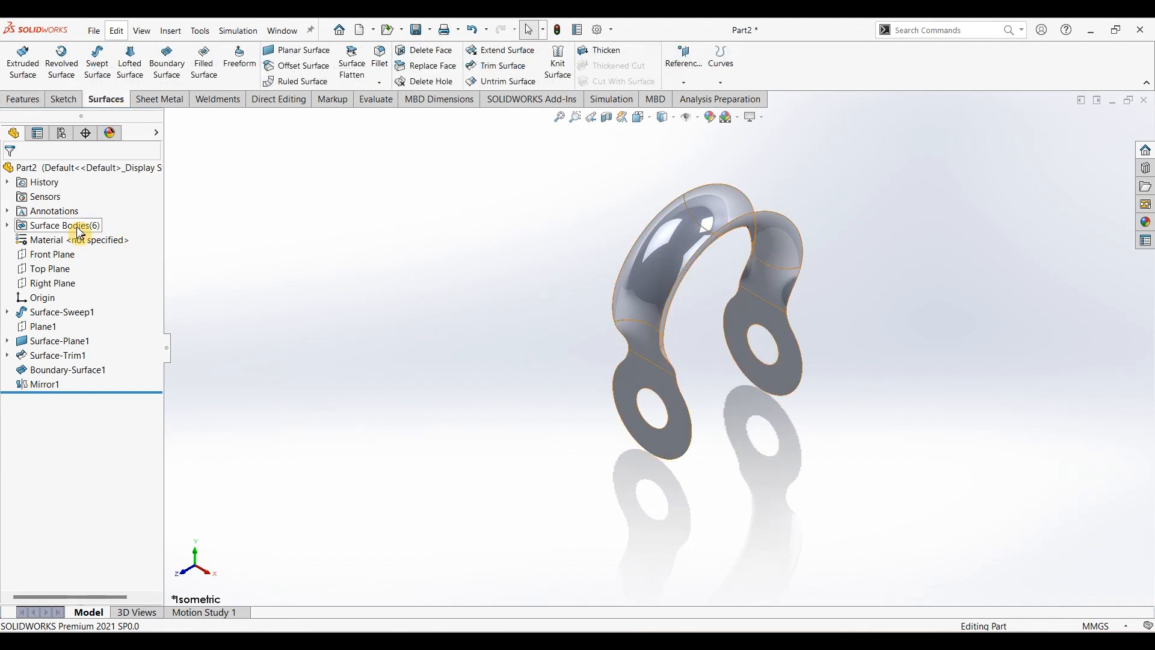
click(559, 66)
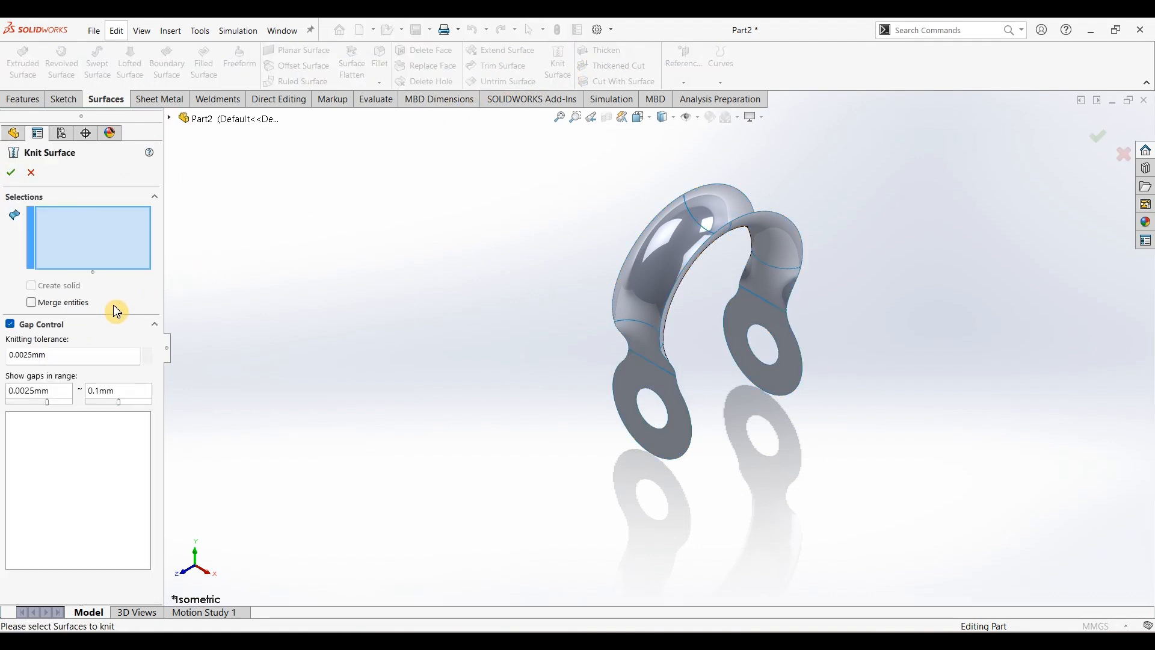
click(644, 385)
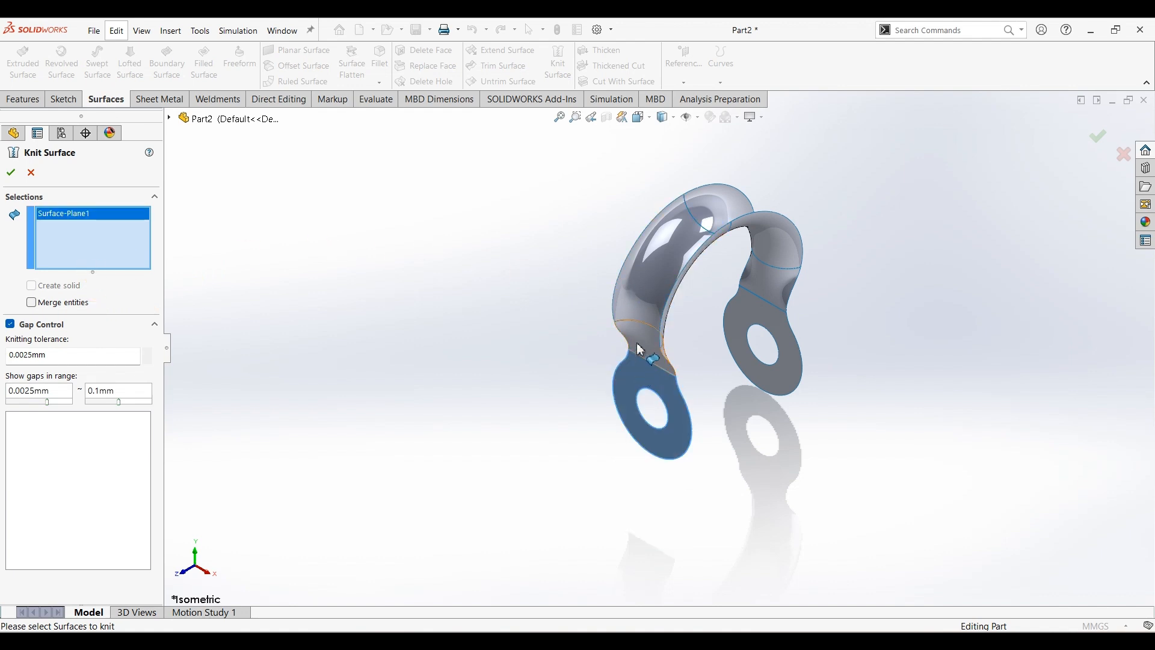
click(650, 343)
click(655, 304)
click(775, 233)
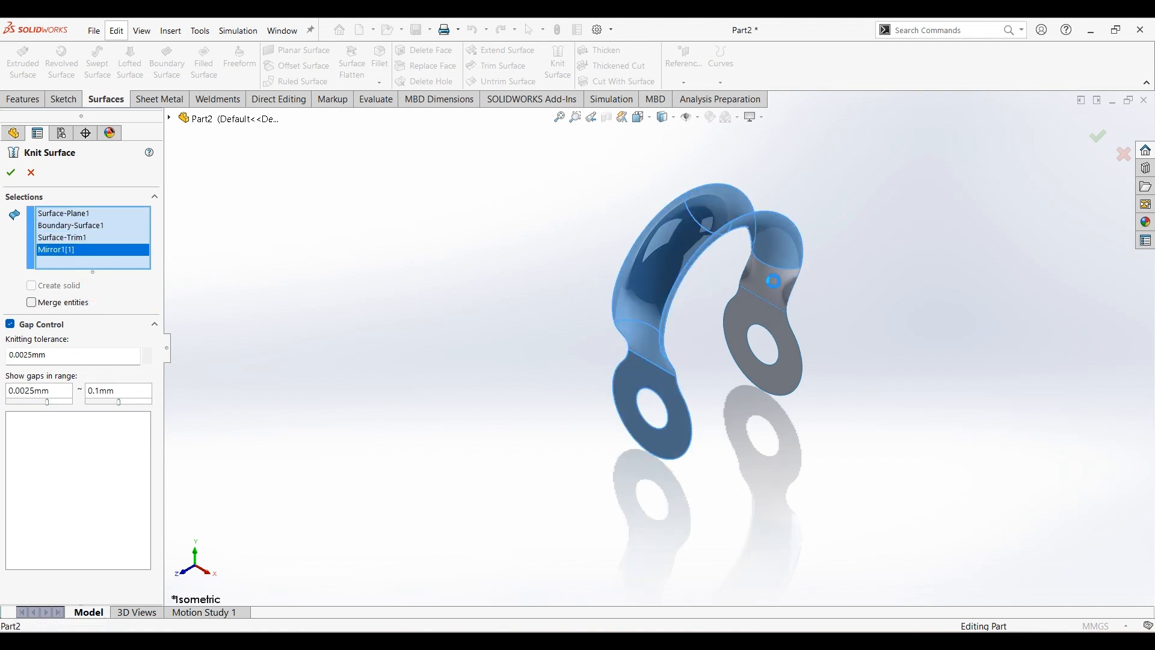
click(782, 283)
click(749, 309)
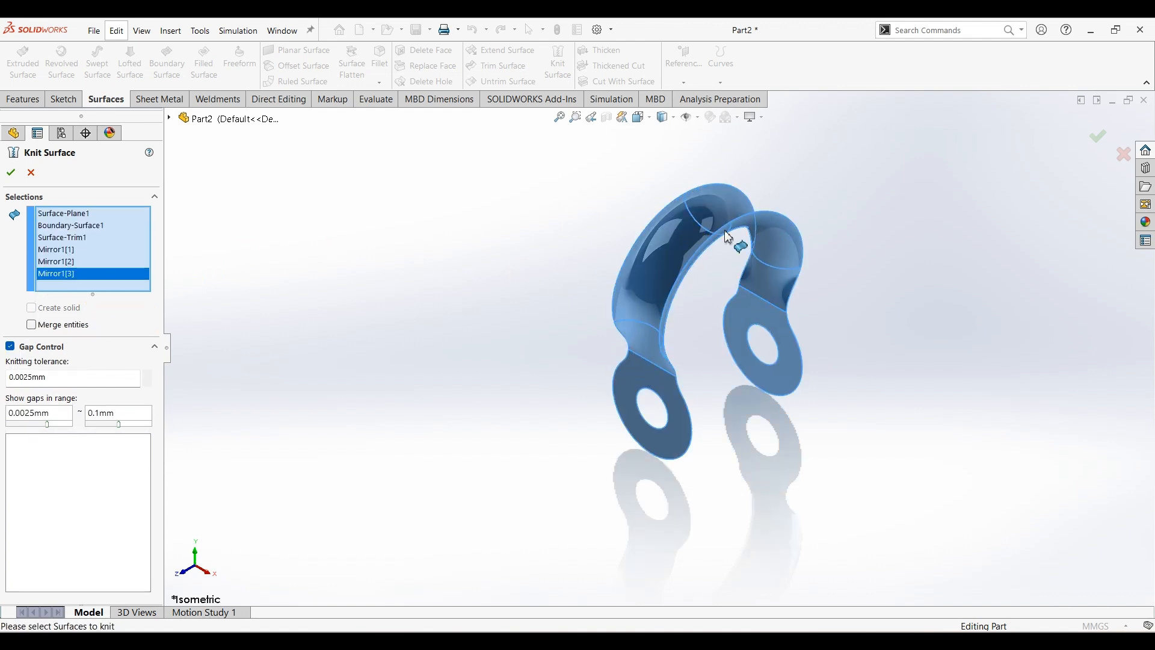
click(14, 173)
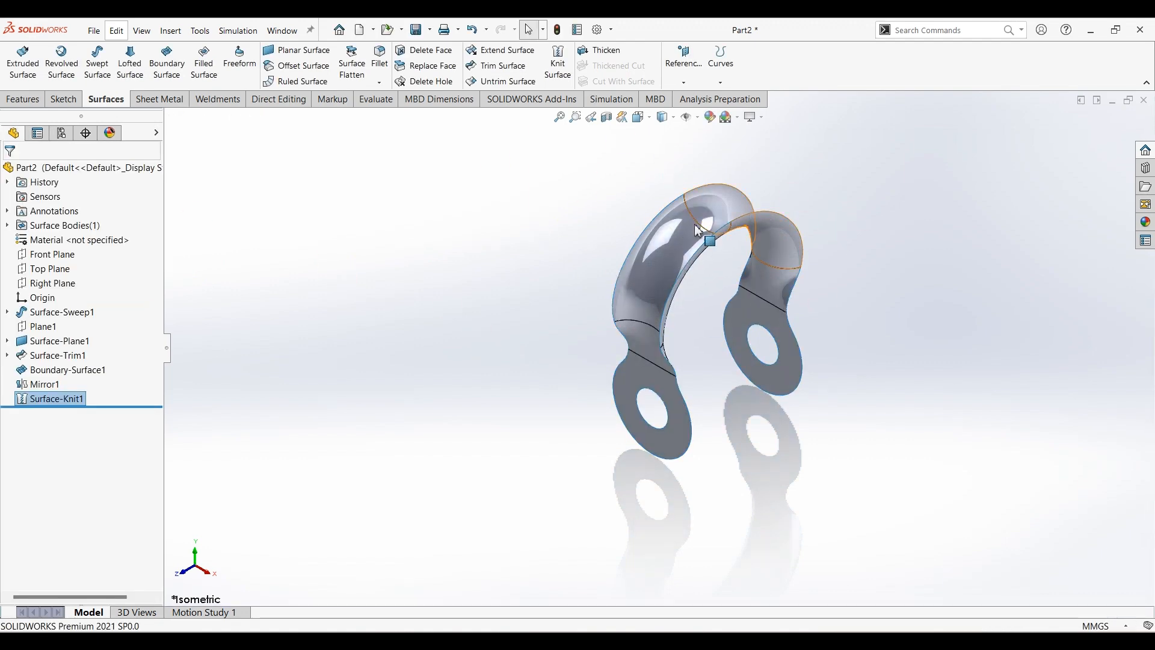
click(61, 228)
click(354, 322)
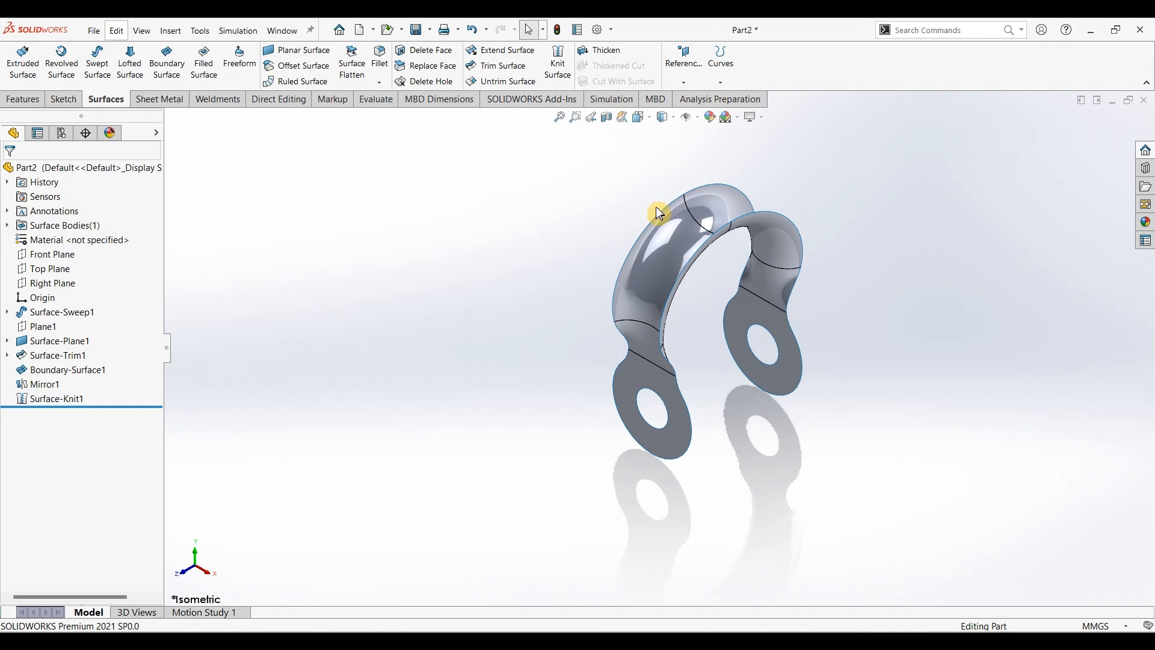
Thicken the knitted surface to both sides with a thickness value of 2 mm.
click(609, 53)
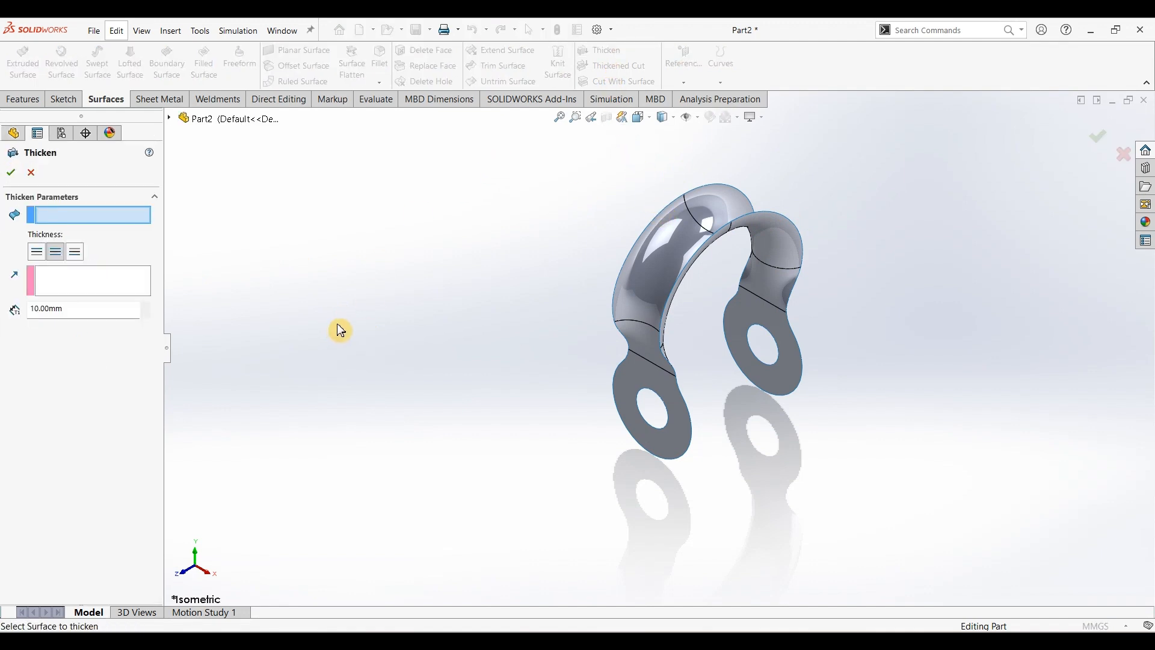
click(642, 293)
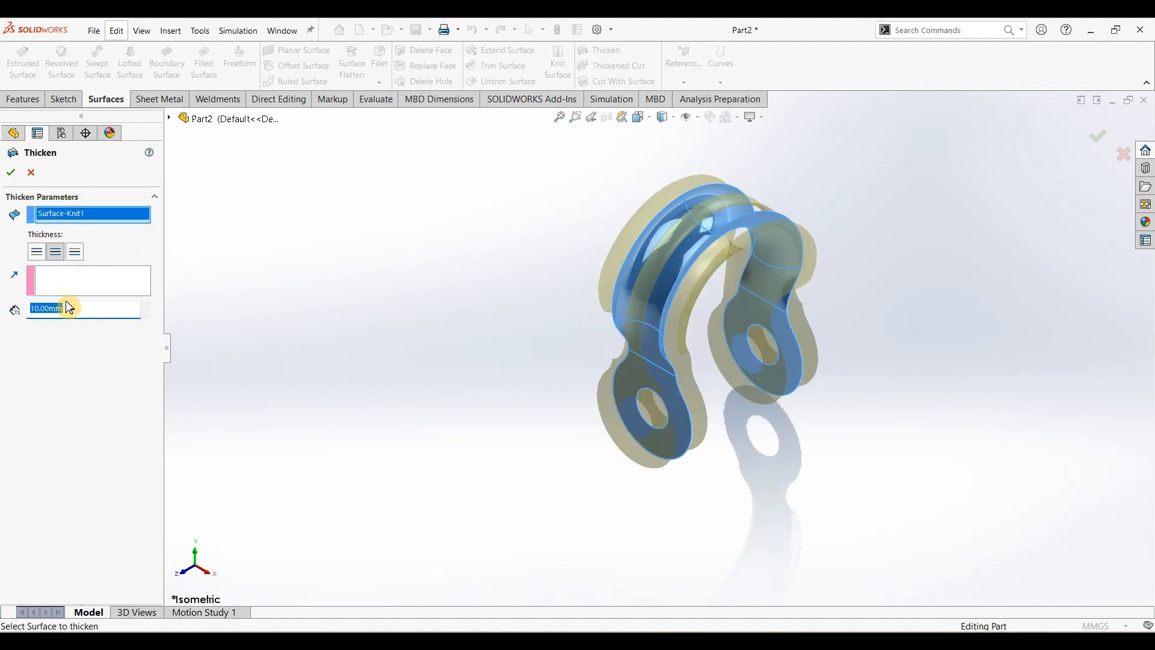
text(2)
key(Return)
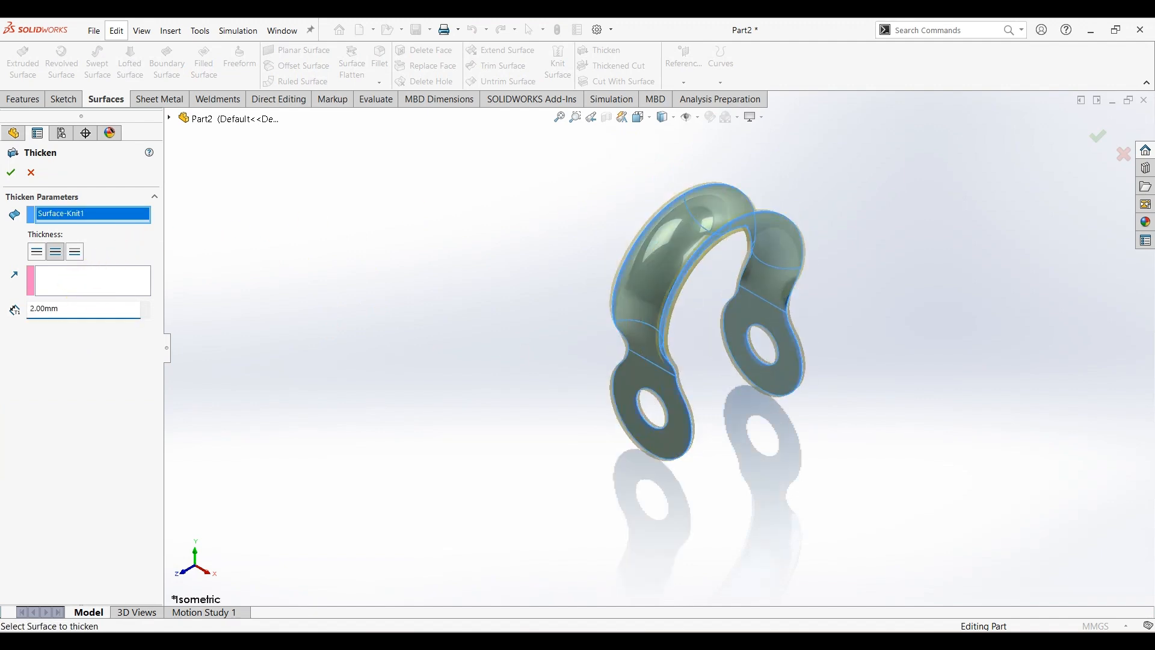
click(11, 172)
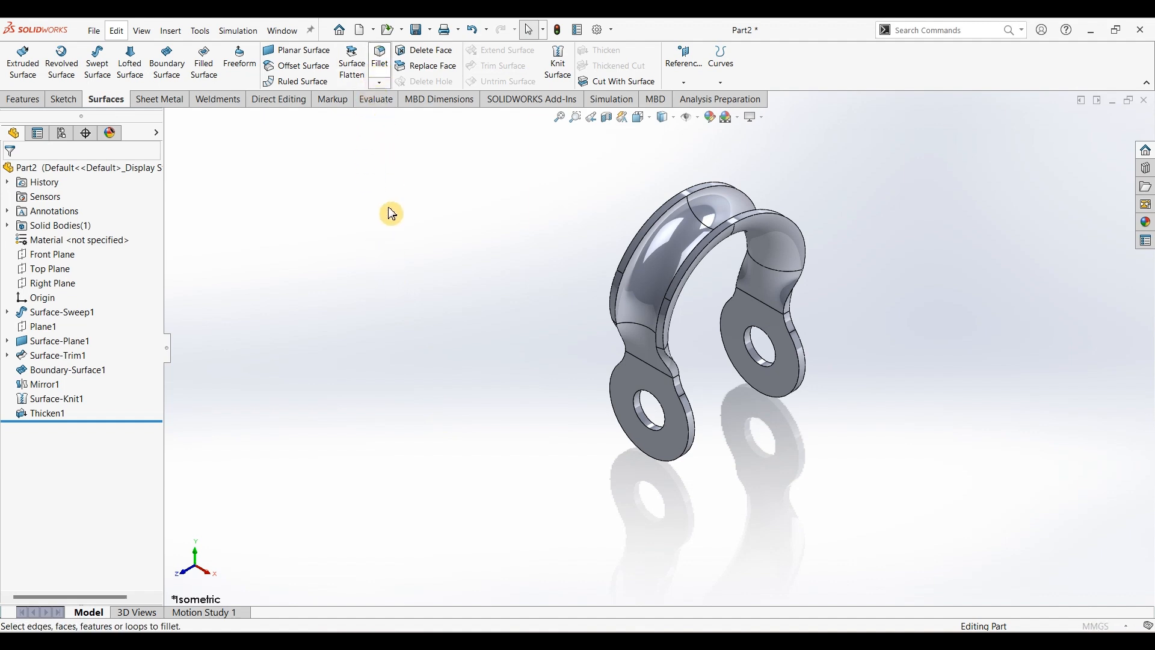
Fillet the perimeter edges of the strap's outward-facing side, including both end tabs, with a 1 mm radius.
text(1.00mm)
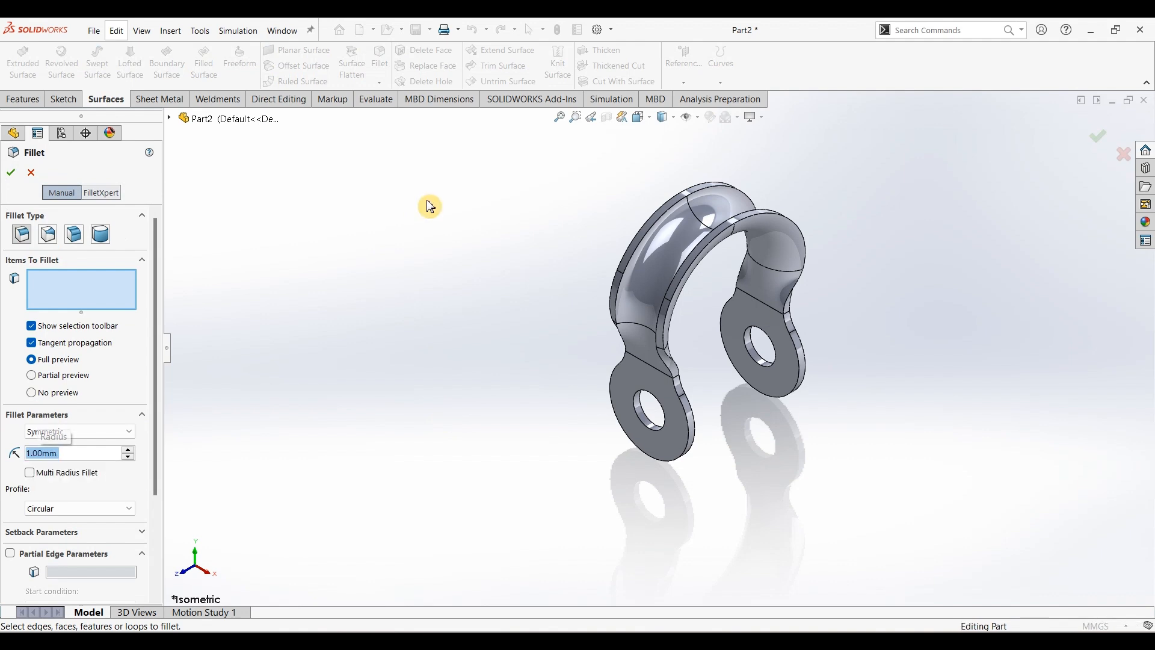
click(685, 410)
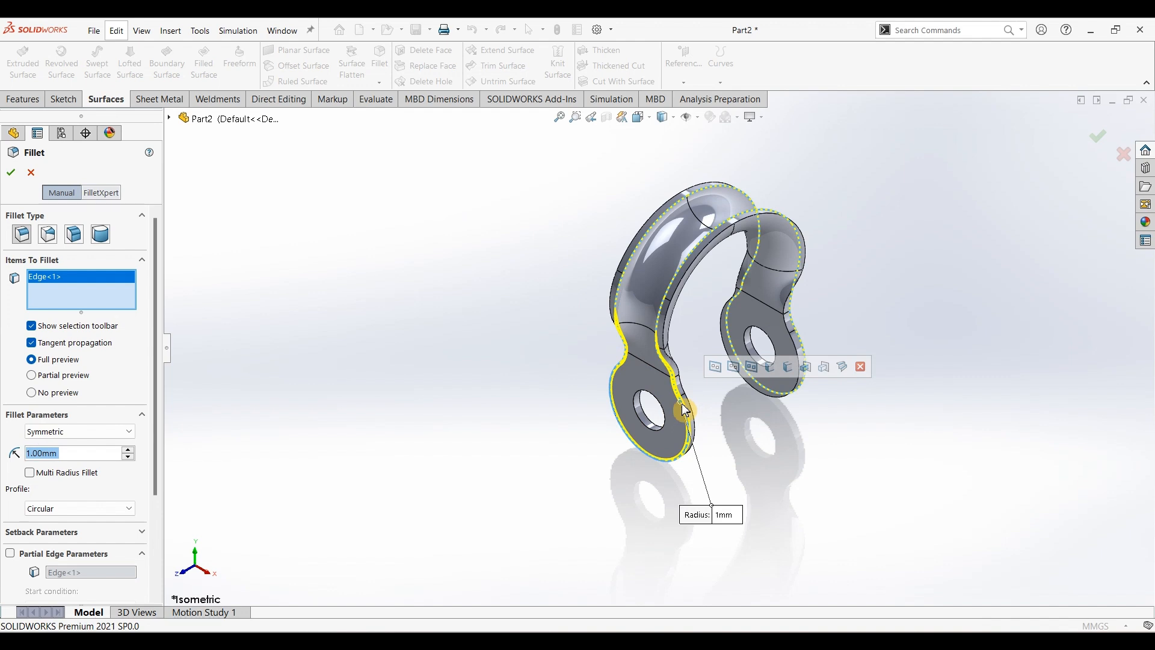
click(670, 292)
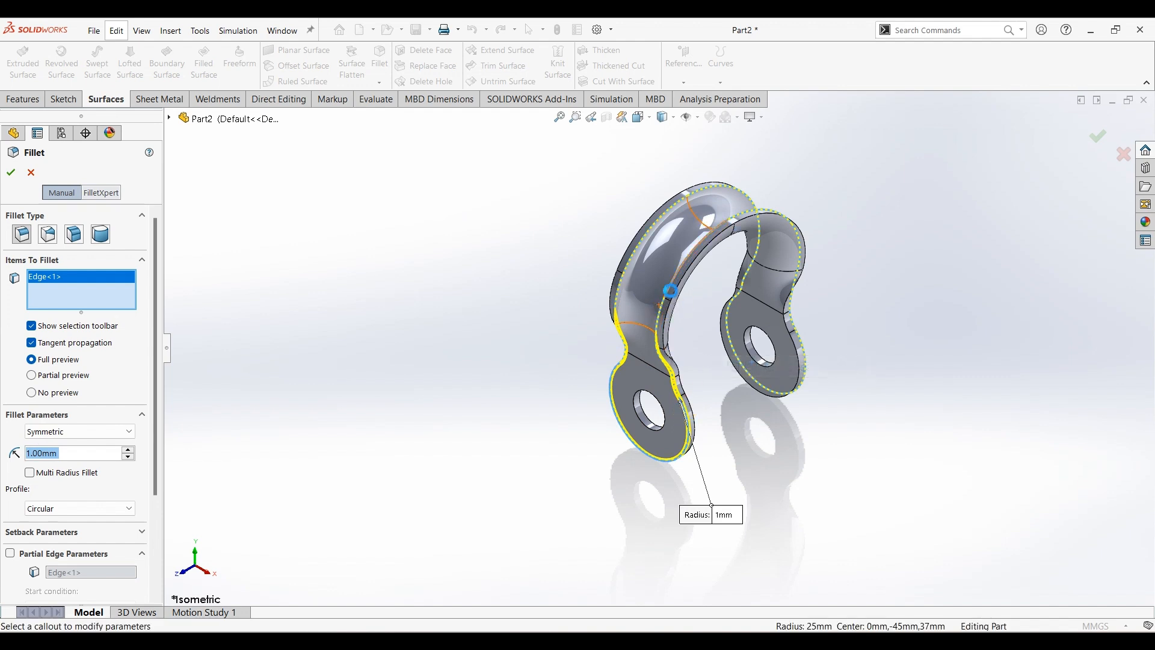
middle_drag(586, 229, 620, 252)
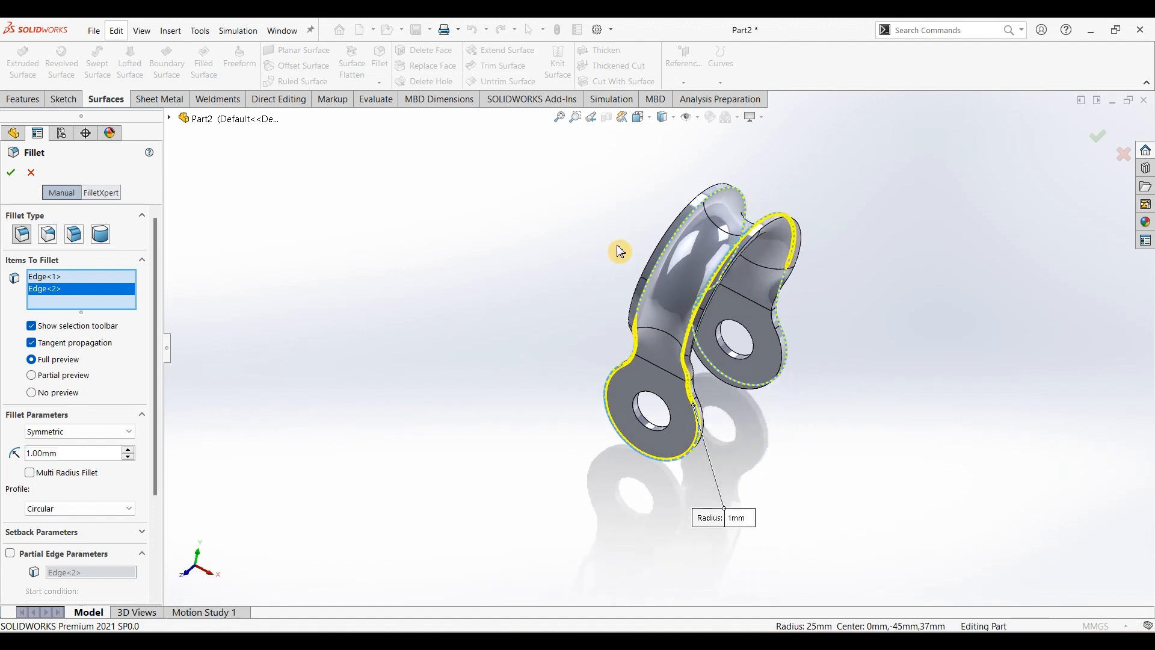
click(665, 252)
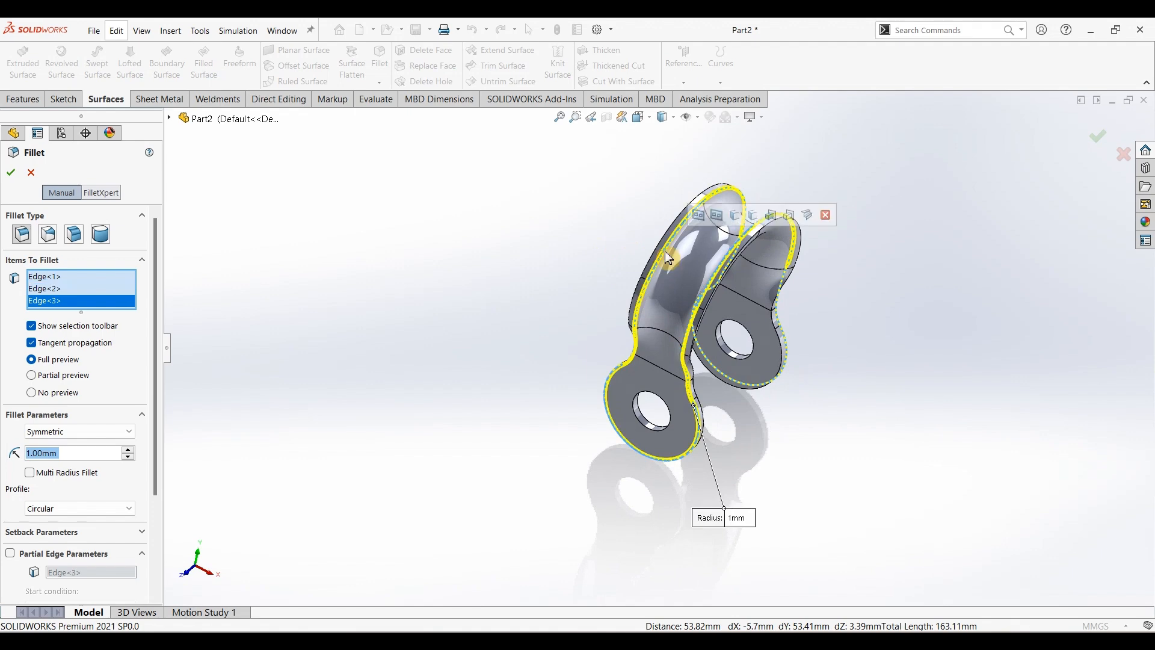
middle_drag(773, 261, 732, 283)
click(738, 336)
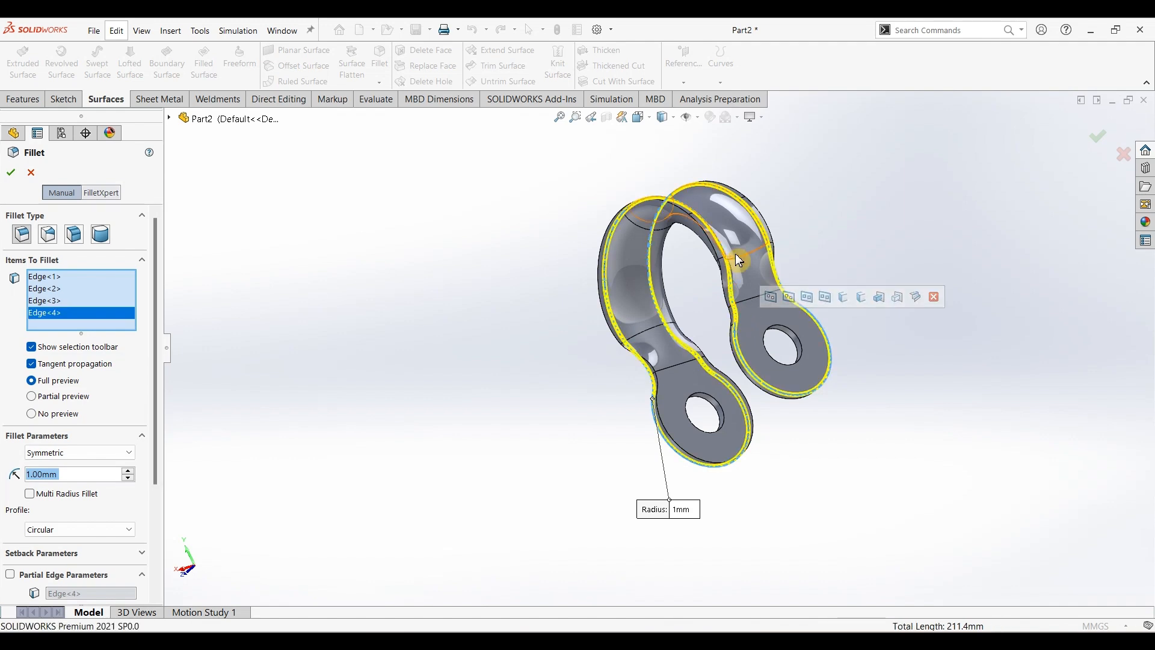
click(12, 176)
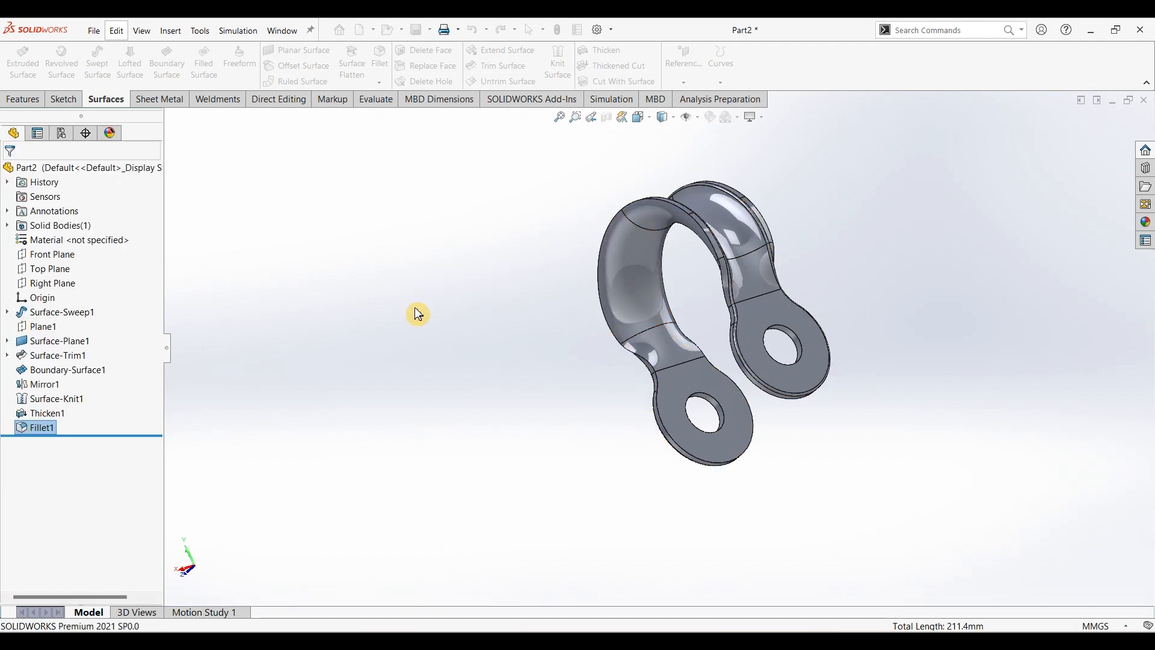
Fillet the remaining perimeter edges on the strap's inward-facing side, including both end tabs, with a symmetric 1 mm radius.
middle_drag(449, 304, 626, 295)
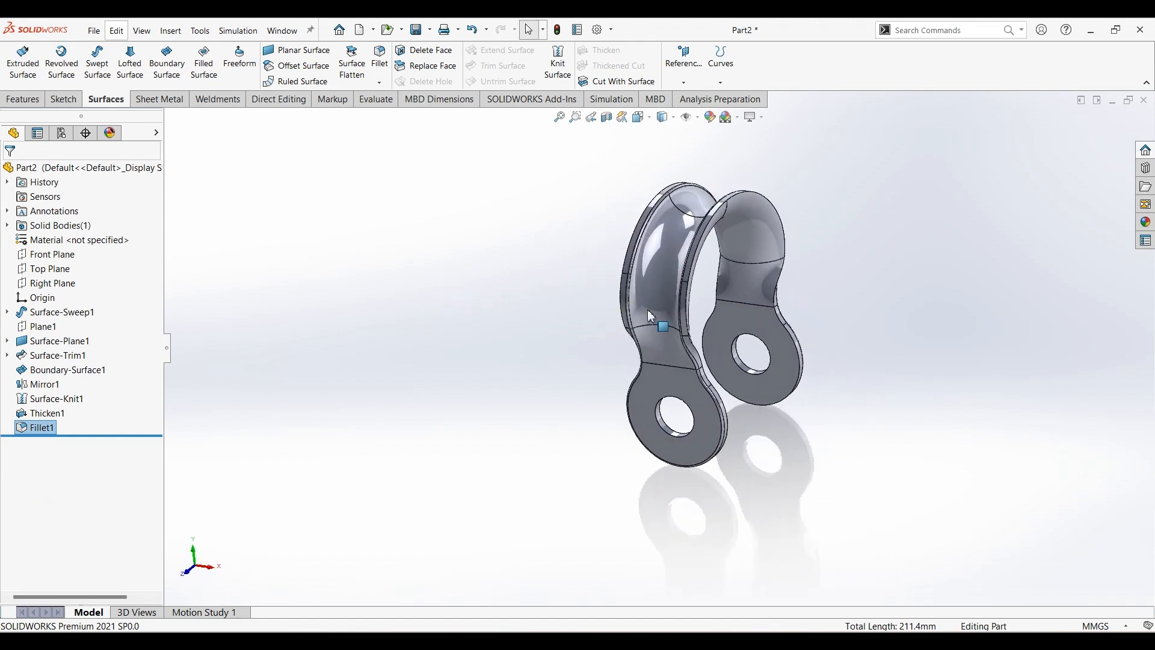
scroll(668, 301, down, 3)
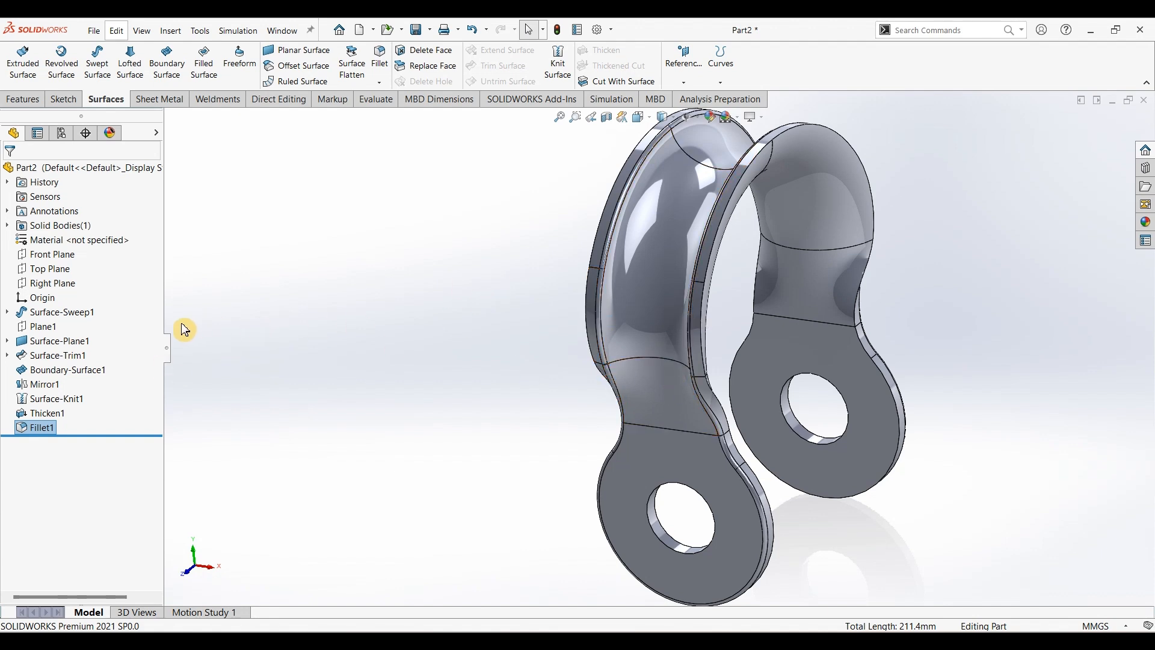
click(382, 61)
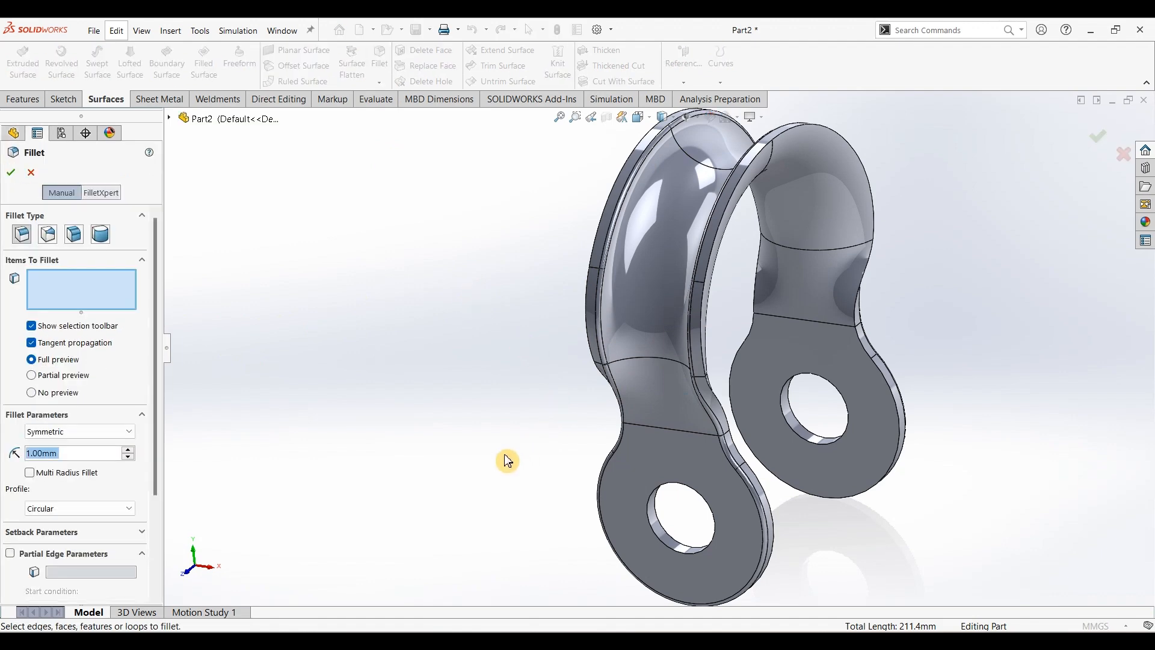
mouse_move(505, 459)
middle_down()
mouse_move(477, 403)
mouse_move(390, 387)
mouse_move(516, 464)
middle_up()
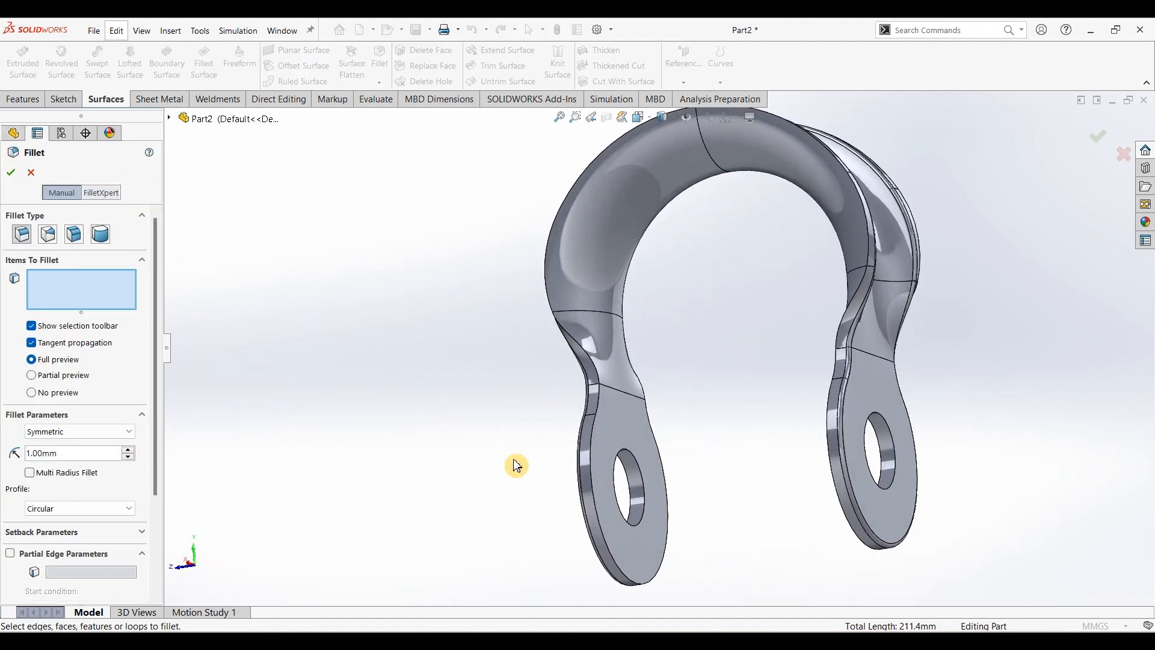
click(593, 475)
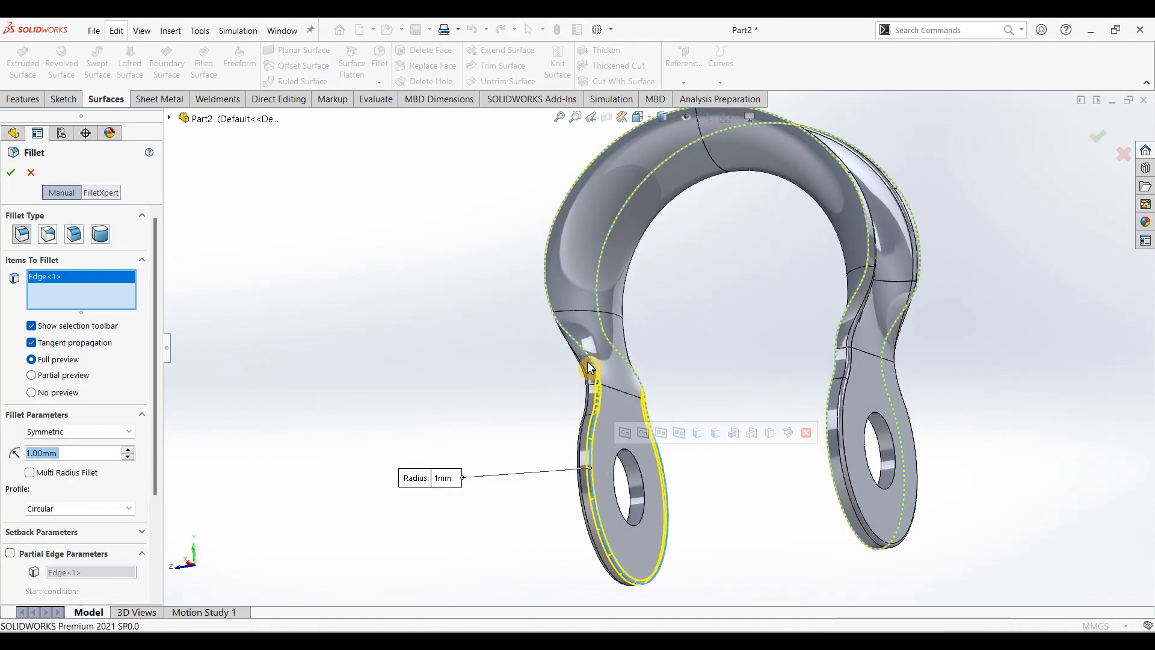
click(565, 255)
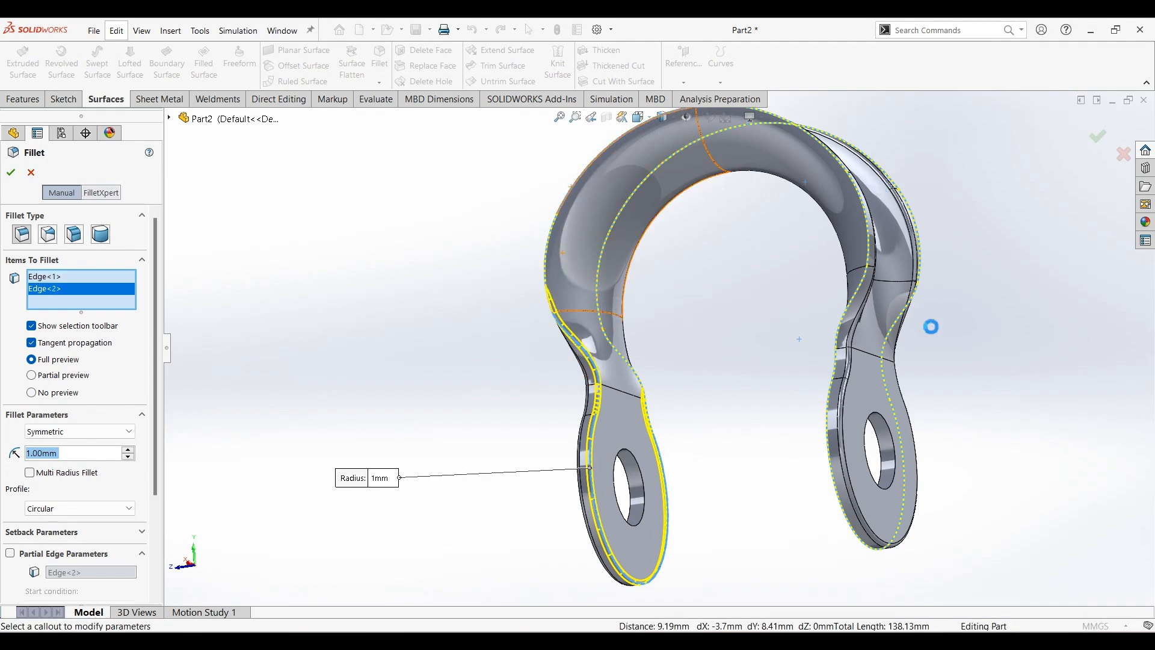
middle_drag(722, 469, 885, 464)
click(926, 447)
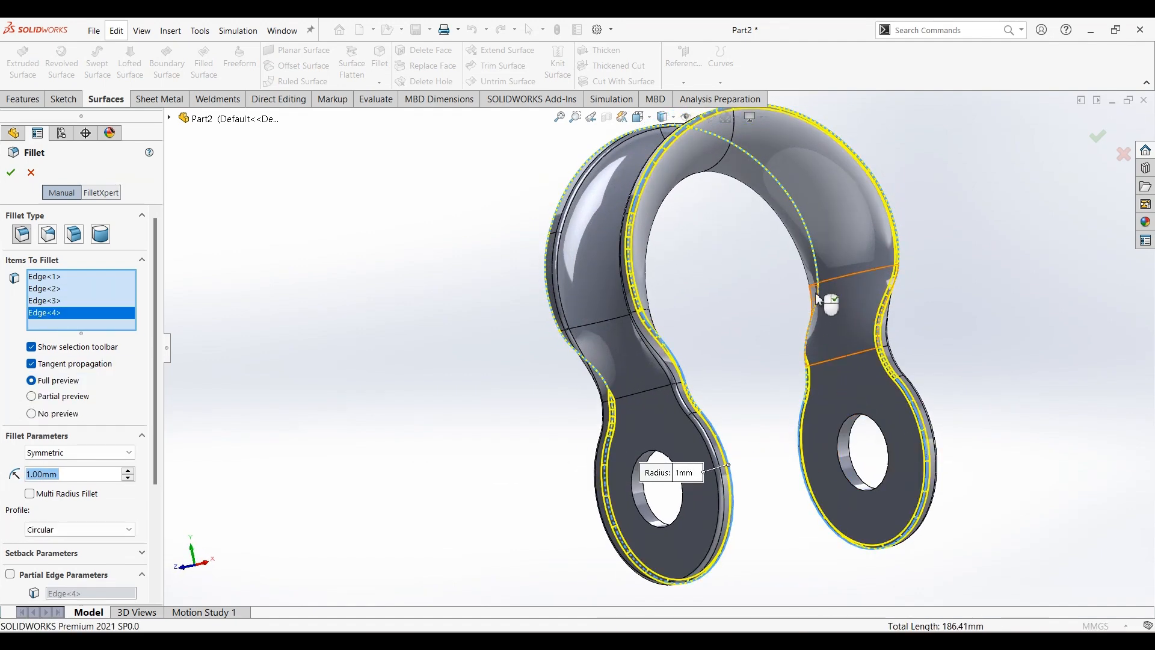
middle_drag(386, 316, 557, 260)
click(563, 234)
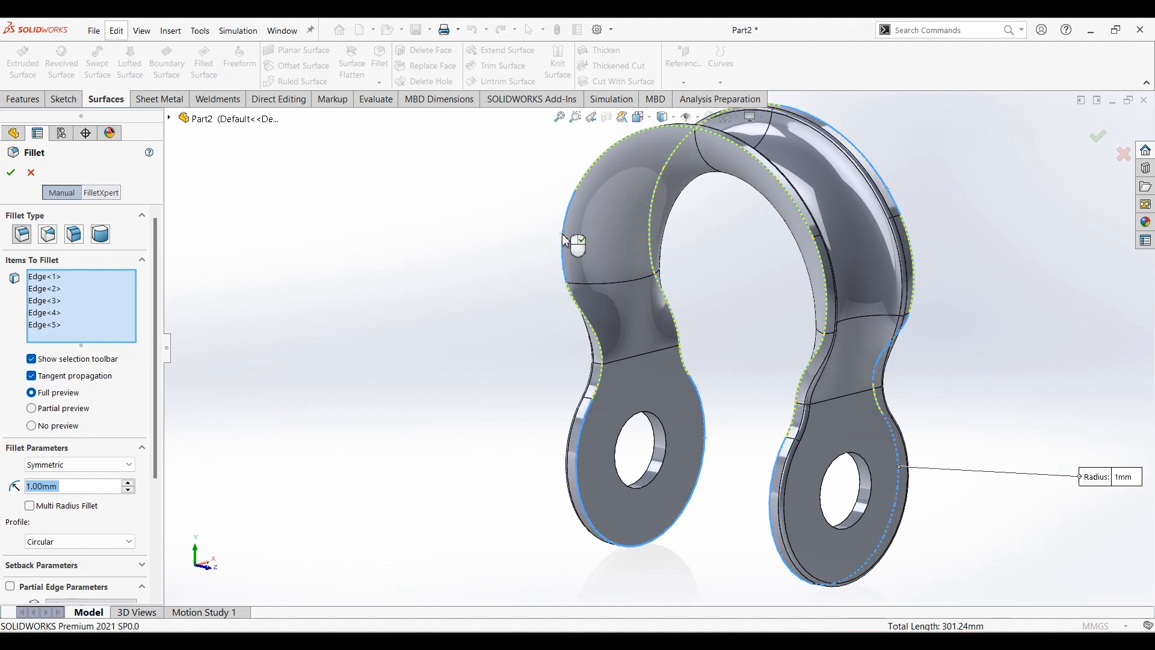
click(11, 173)
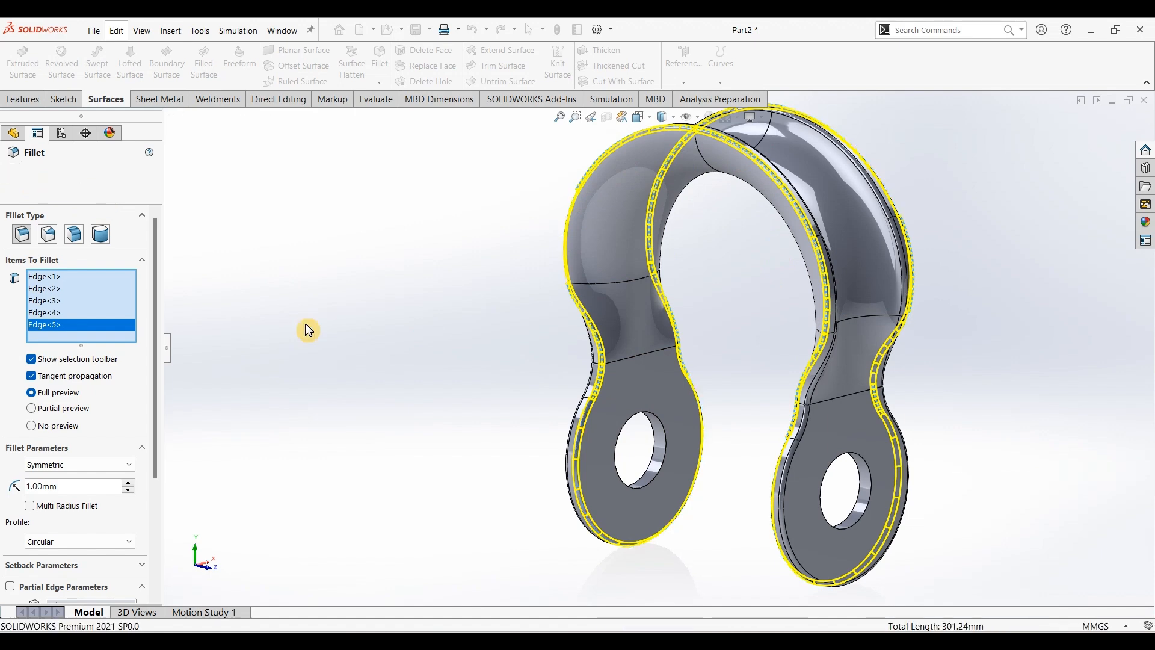
middle_drag(392, 380, 324, 404)
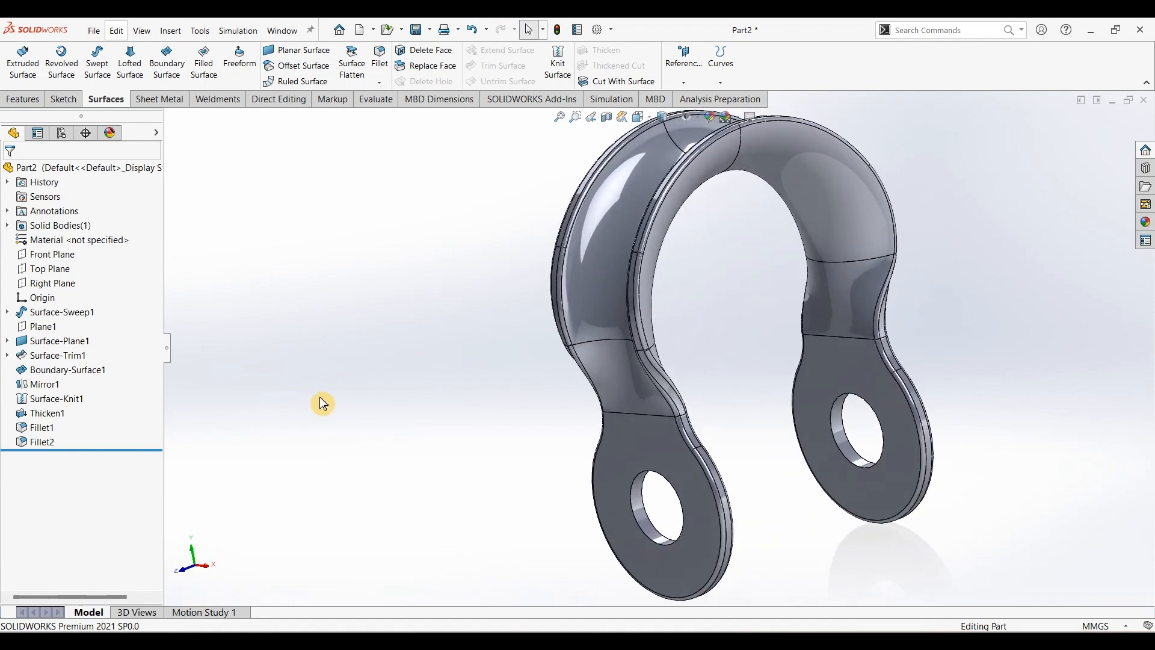
Show the strap in isometric view, apply a reflective metal appearance to it, and set the scene to Plain White.
key(ctrl+7)
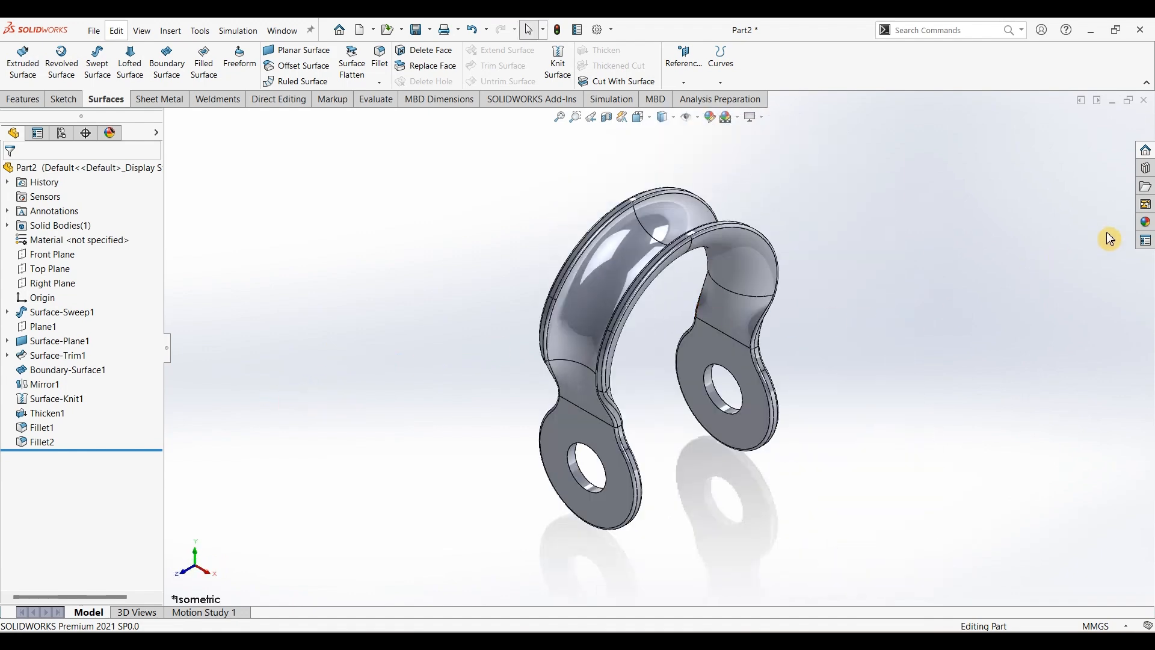
click(1142, 227)
drag(1028, 355, 753, 265)
click(739, 118)
click(745, 150)
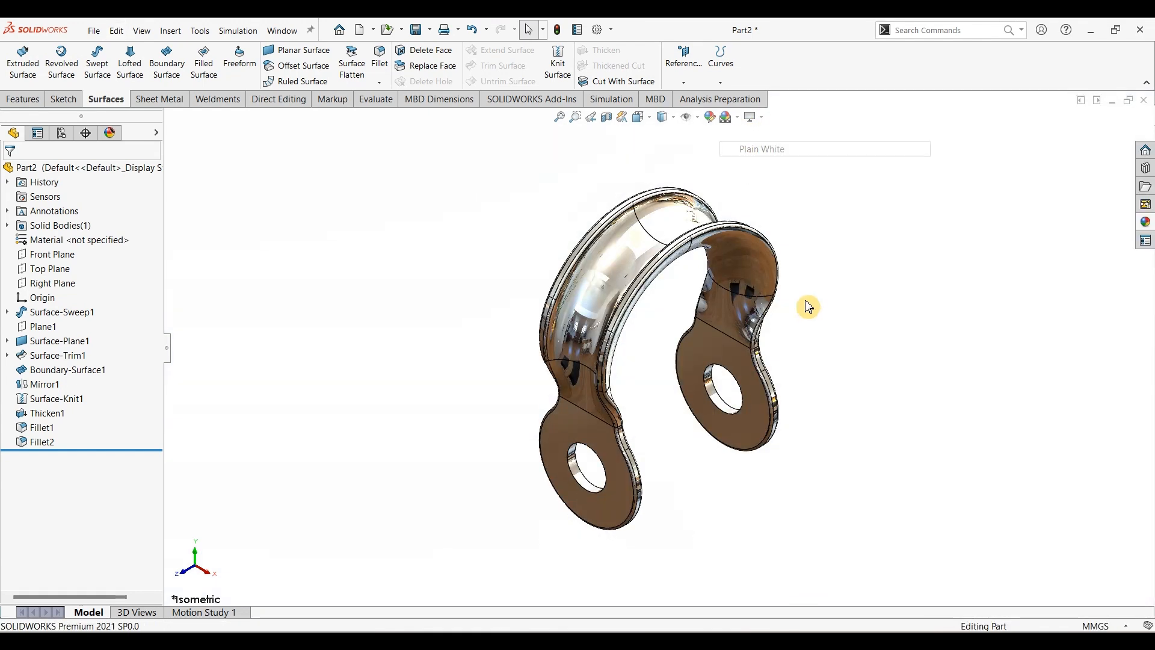
middle_drag(789, 405, 883, 324)
middle_drag(791, 294, 751, 293)
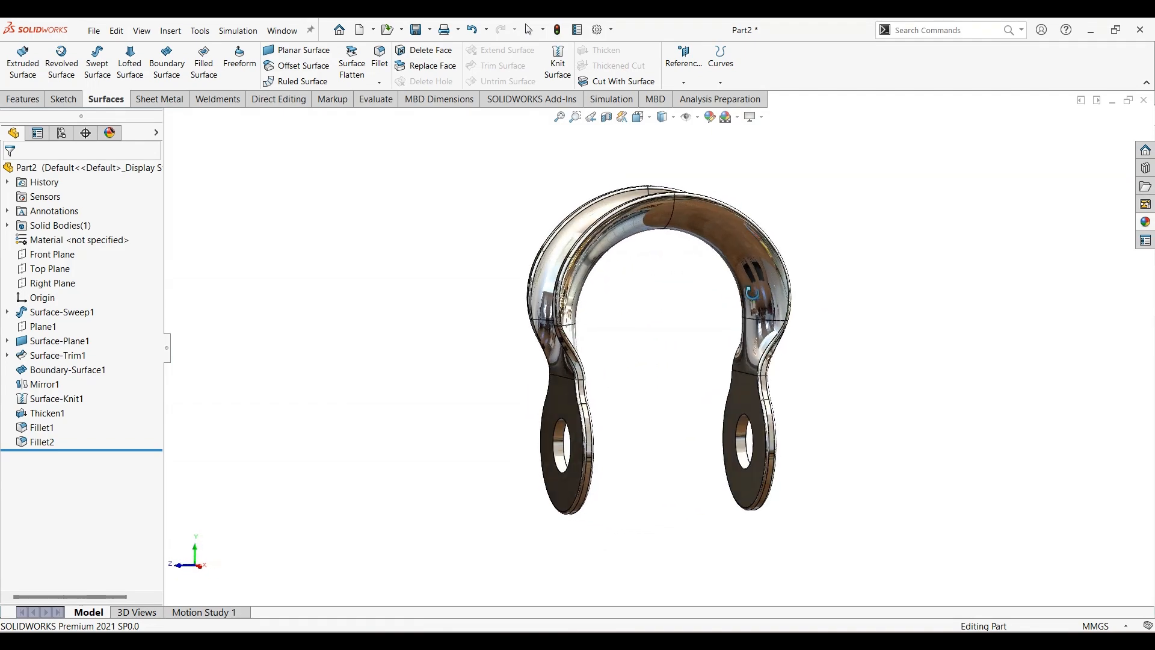